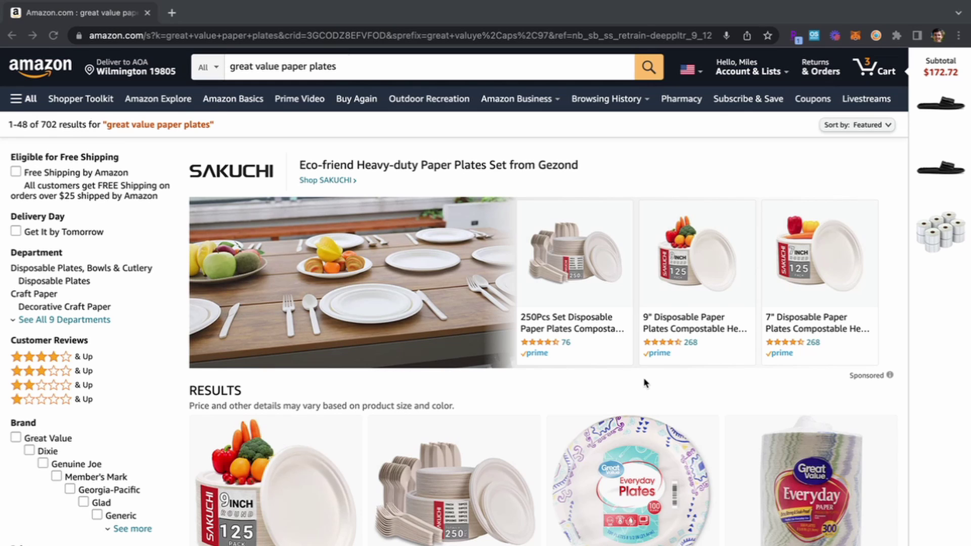
# Step: Open the Great Value 8 5/8" plates, both Great Value Everyday listings and the Dixie plates in new tabs
pyautogui.scroll(-4, 643, 377)
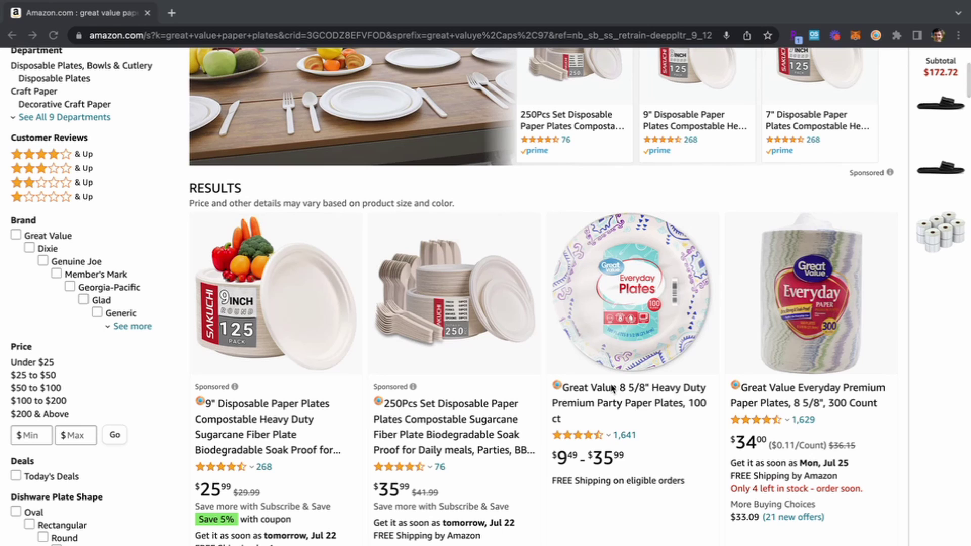
pyautogui.rightClick(613, 388)
pyautogui.click(628, 358)
pyautogui.rightClick(775, 387)
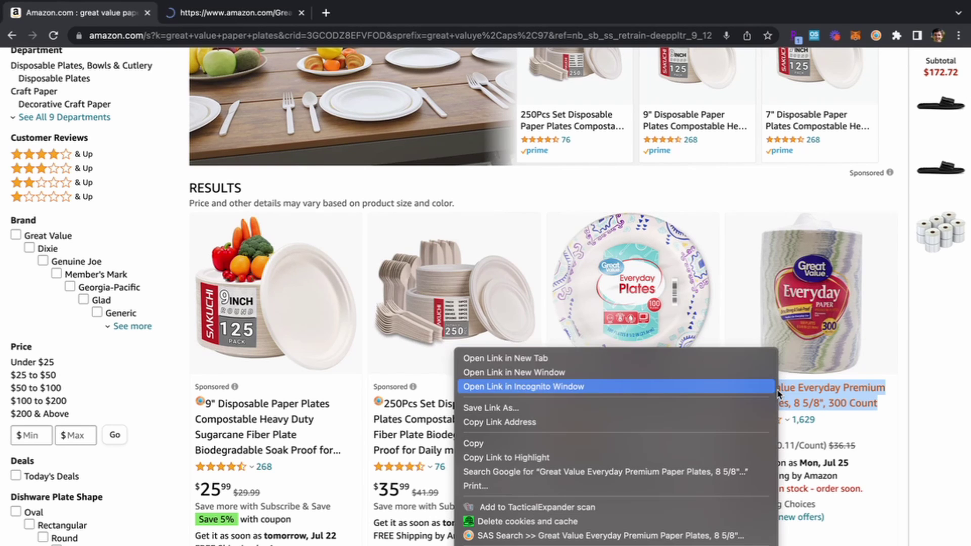
pyautogui.click(526, 357)
pyautogui.scroll(-8, 521, 347)
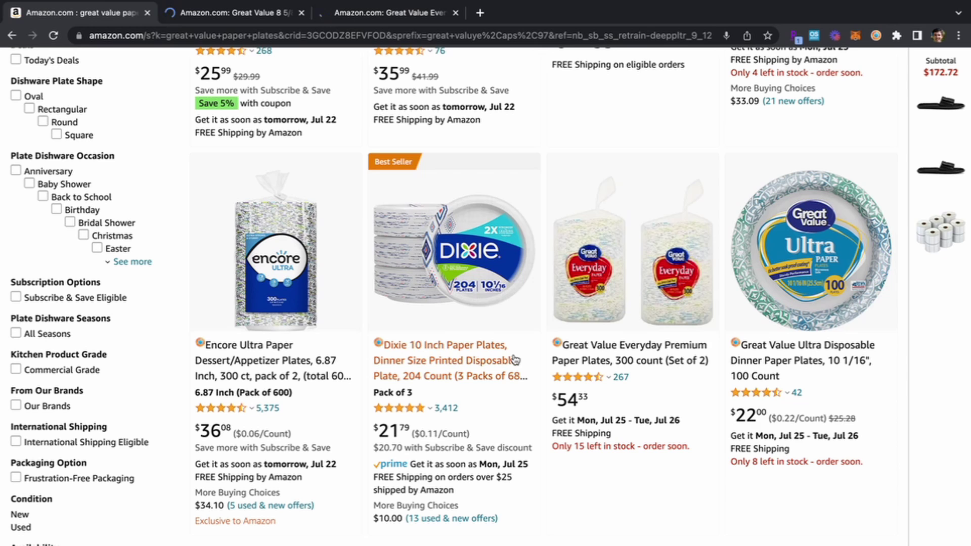
pyautogui.rightClick(559, 343)
pyautogui.click(581, 346)
pyautogui.scroll(-15, 580, 305)
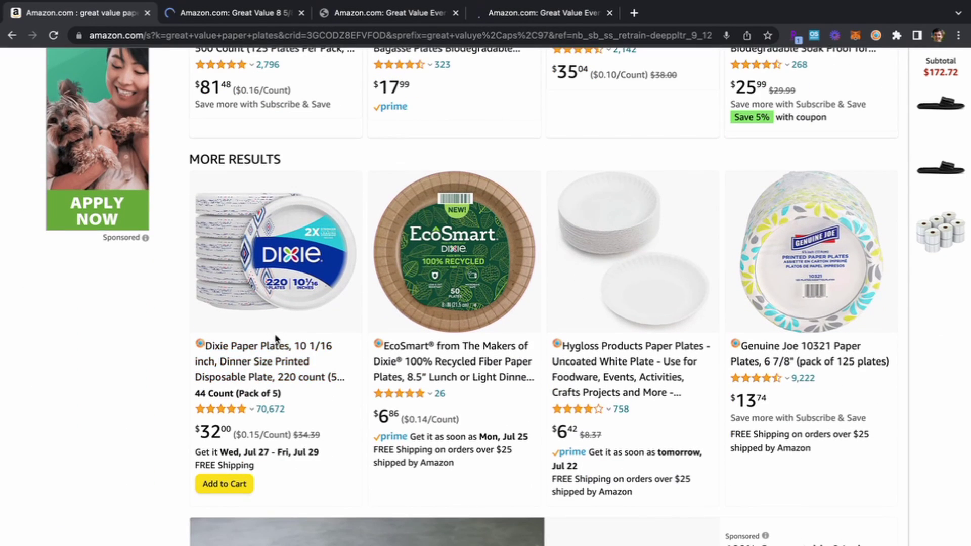
pyautogui.rightClick(271, 341)
pyautogui.click(324, 356)
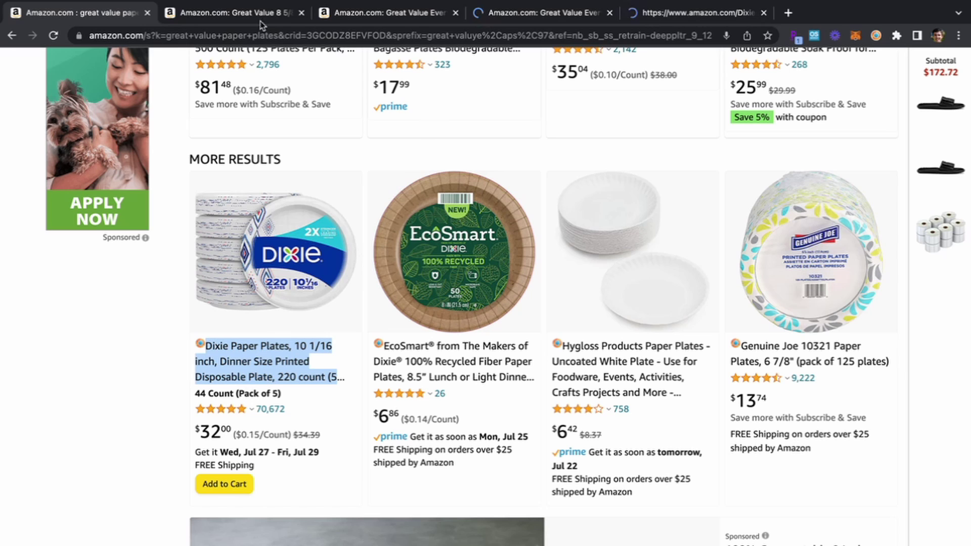
# Step: Pick the 100 ct size for the Great Value 8 5/8" plates, loading 771/mo sales and $7.57 profit
pyautogui.click(230, 14)
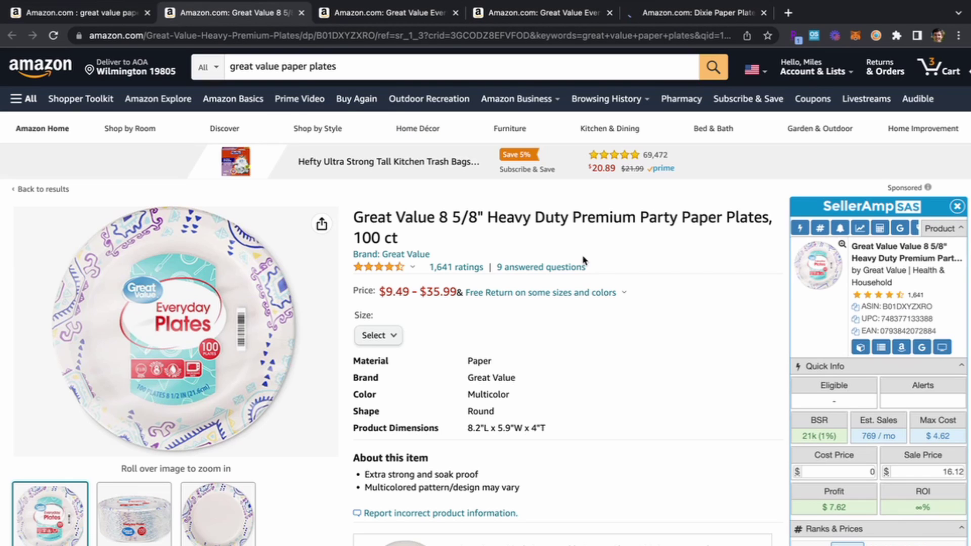
pyautogui.click(378, 335)
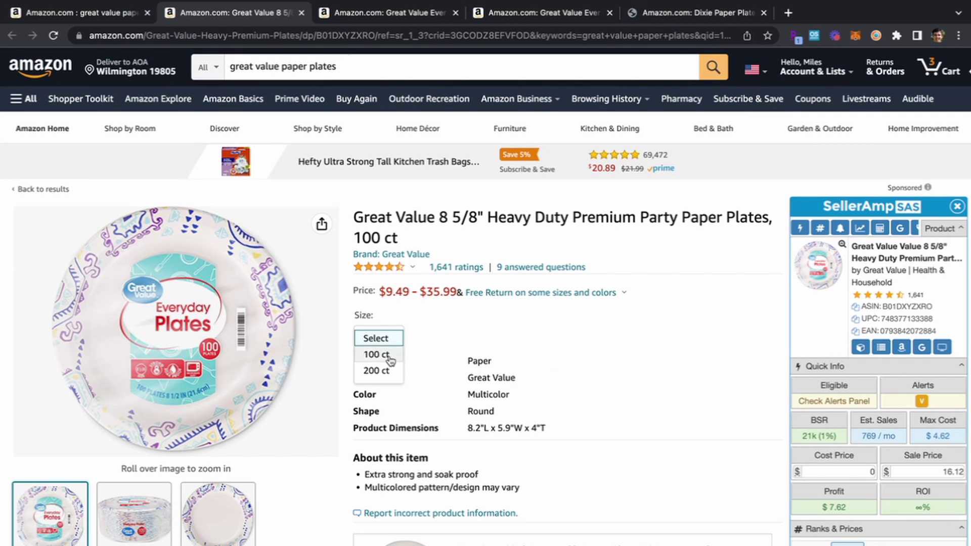
pyautogui.click(390, 354)
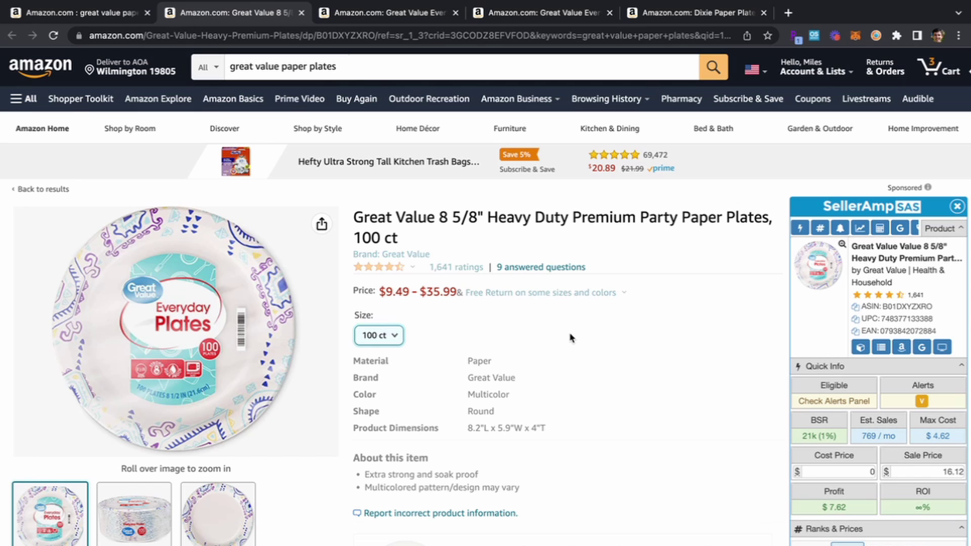
pyautogui.scroll(-2, 491, 327)
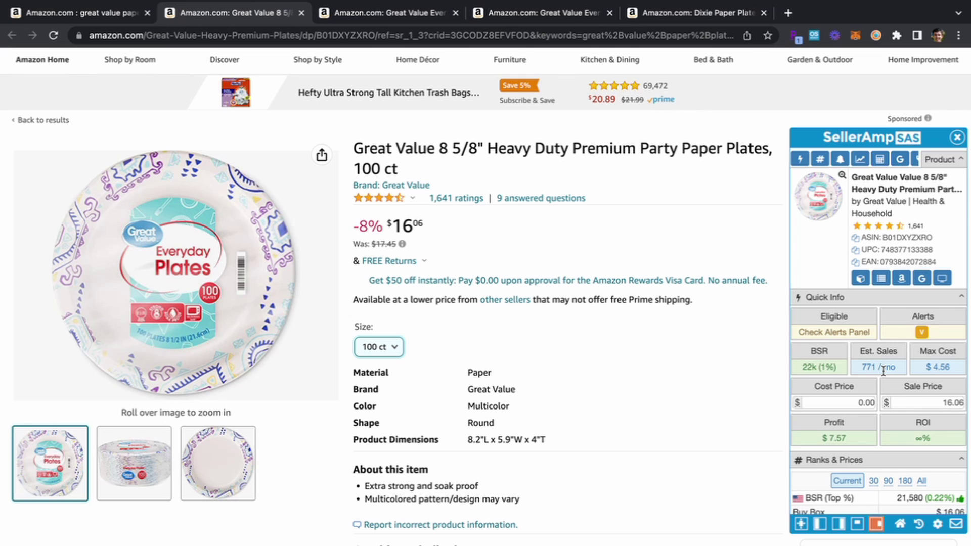
# Step: Check the 0.22% sales rank, then set the SellerAmp sales chart to the one-month view
pyautogui.scroll(-4, 883, 370)
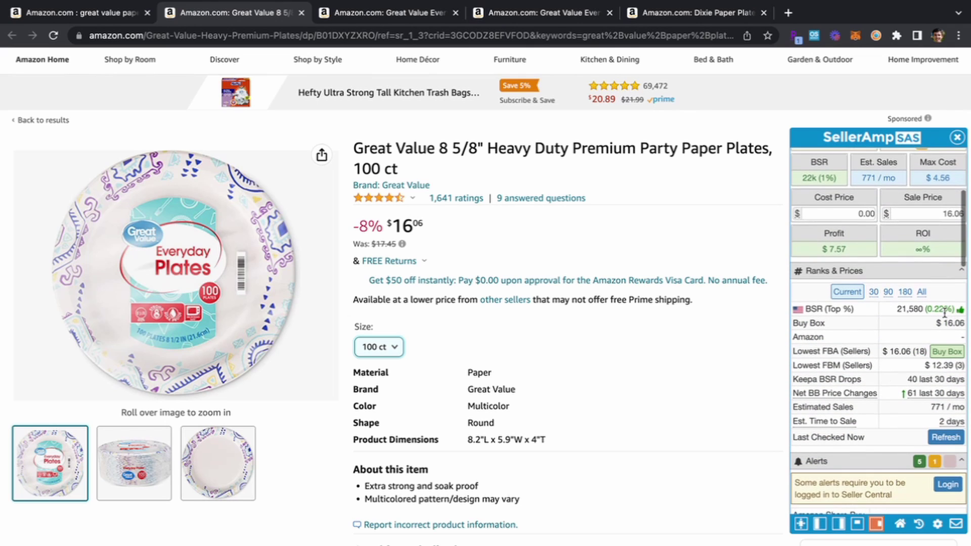
pyautogui.moveTo(927, 309); pyautogui.dragTo(956, 307)
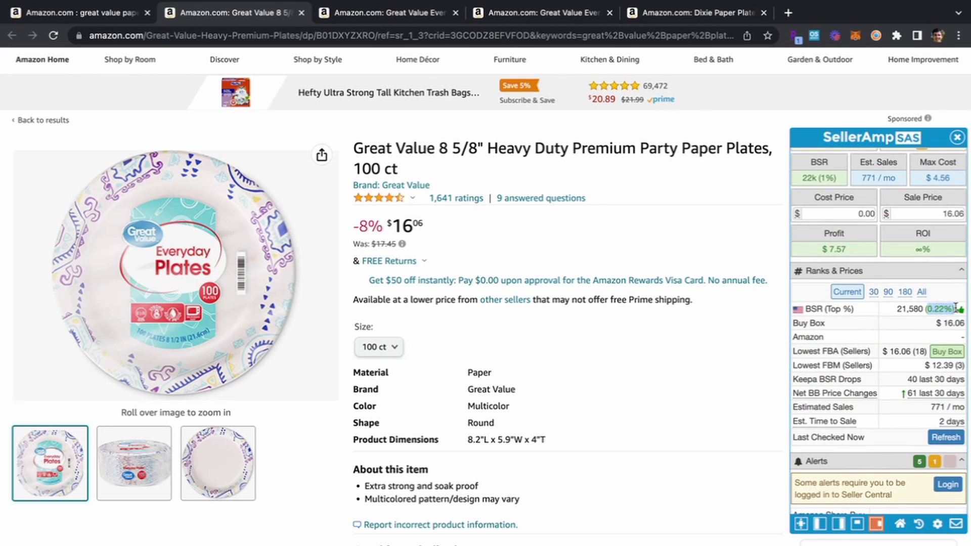
pyautogui.click(913, 324)
pyautogui.scroll(-6, 911, 324)
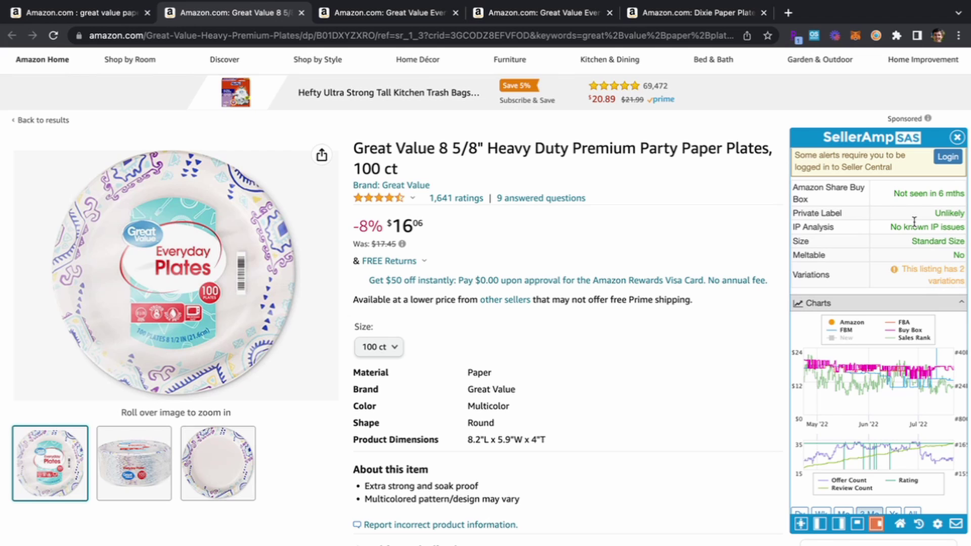
pyautogui.scroll(-2, 878, 319)
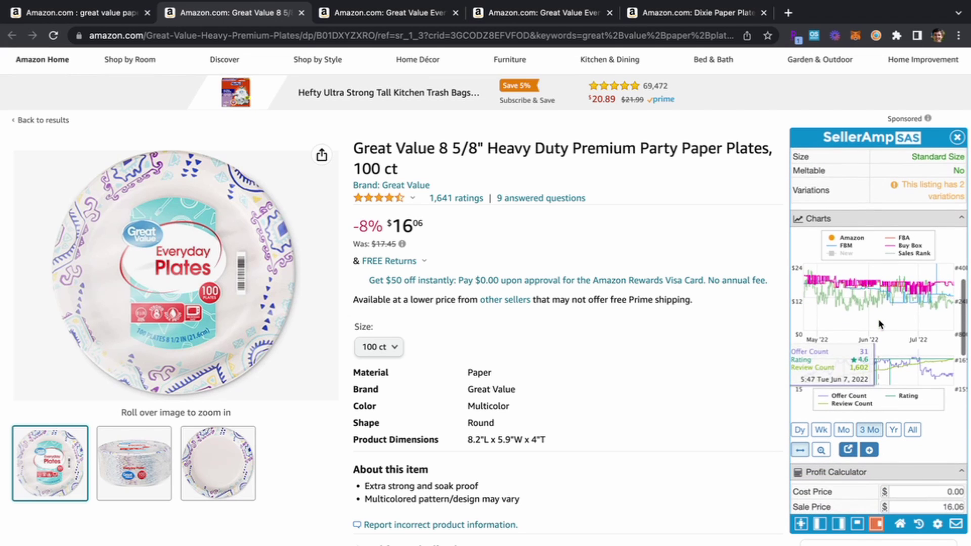
pyautogui.scroll(-2, 623, 374)
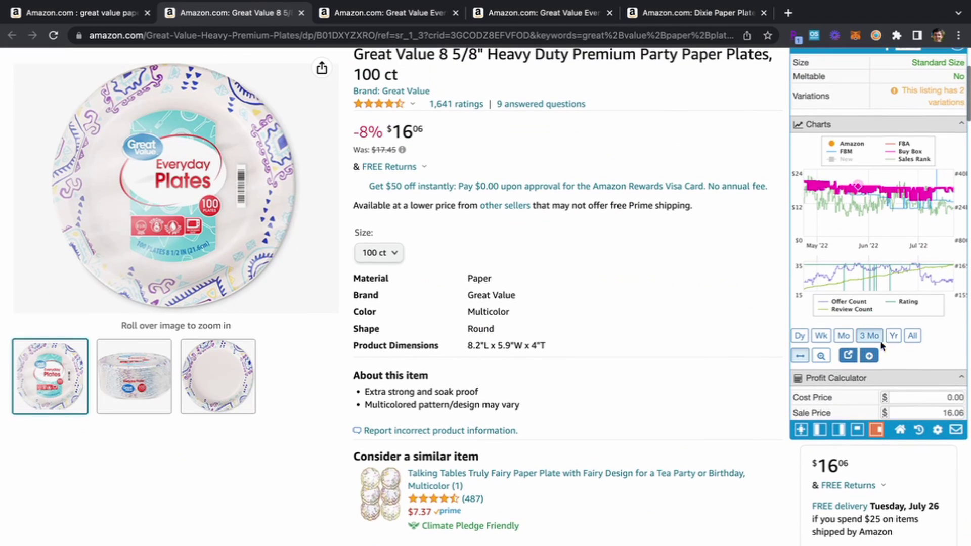
pyautogui.click(894, 335)
pyautogui.click(821, 335)
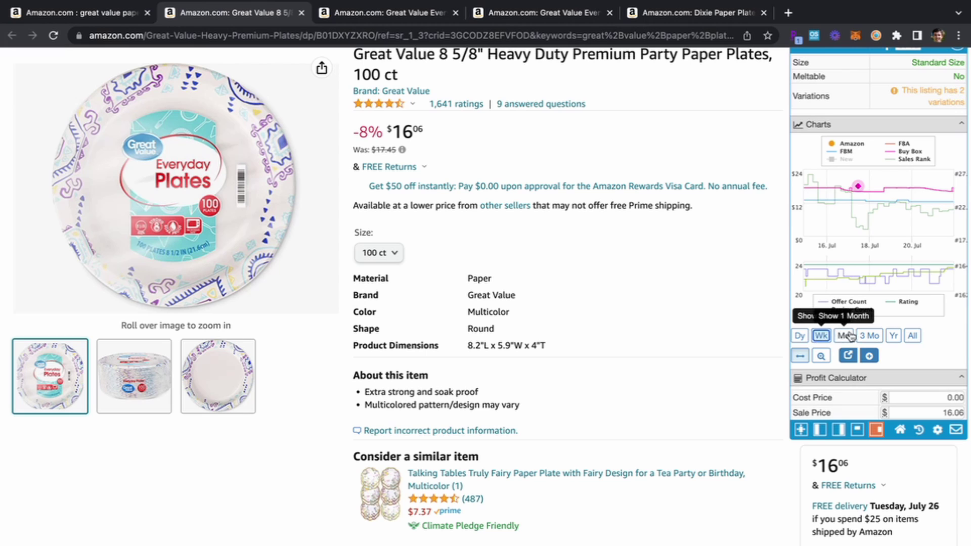
pyautogui.click(843, 336)
# Step: Set the profit calculator to FBM fulfilment, raising profit to $13.65 with $2.41 fees
pyautogui.scroll(-4, 875, 284)
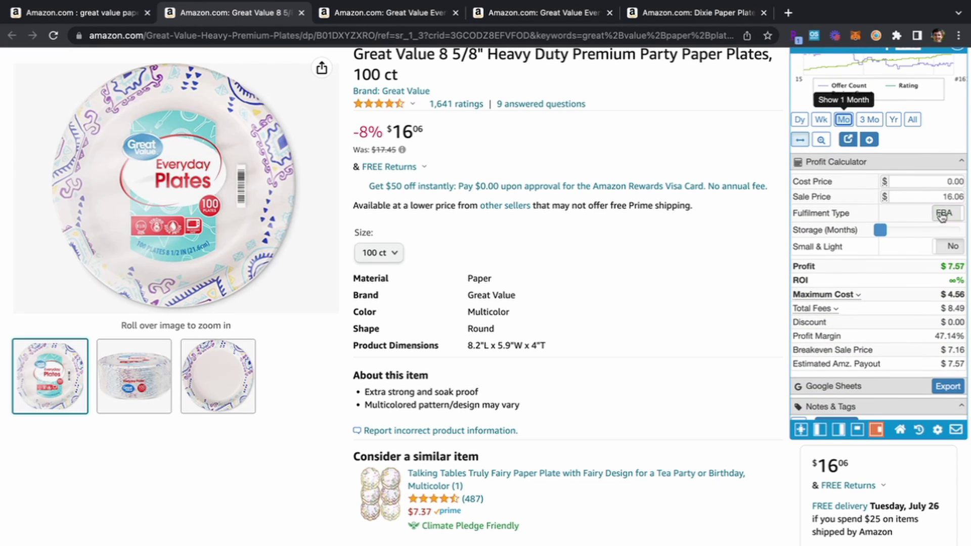
pyautogui.click(945, 214)
pyautogui.click(944, 215)
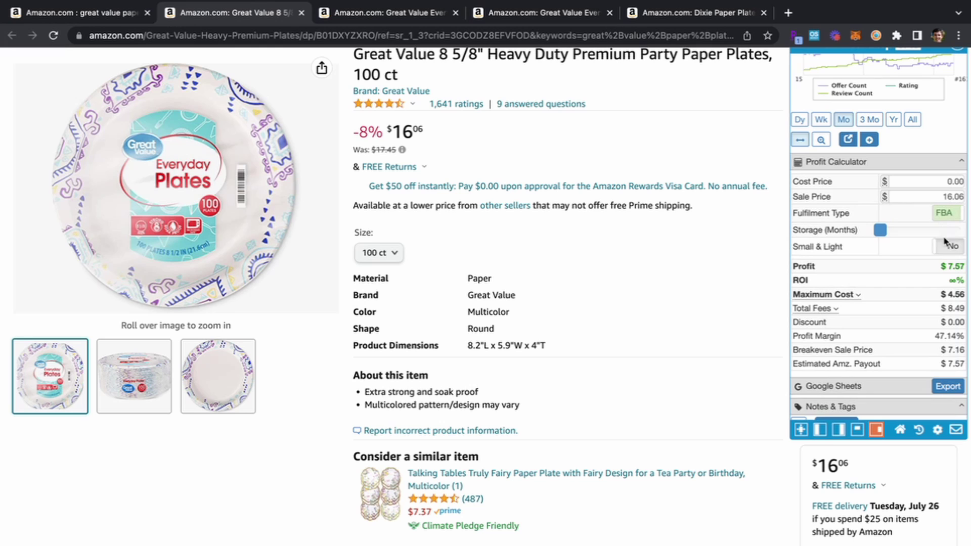
pyautogui.click(949, 212)
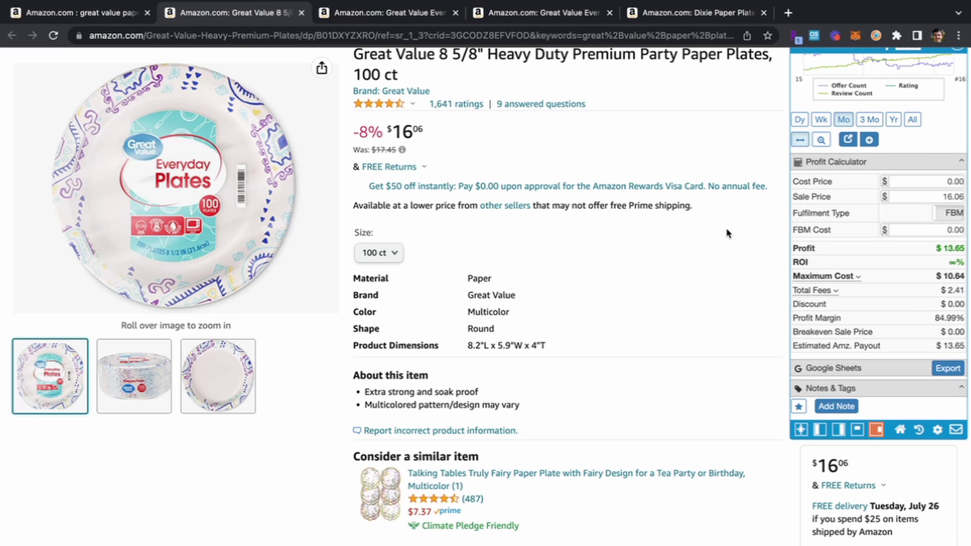
pyautogui.scroll(-2, 812, 224)
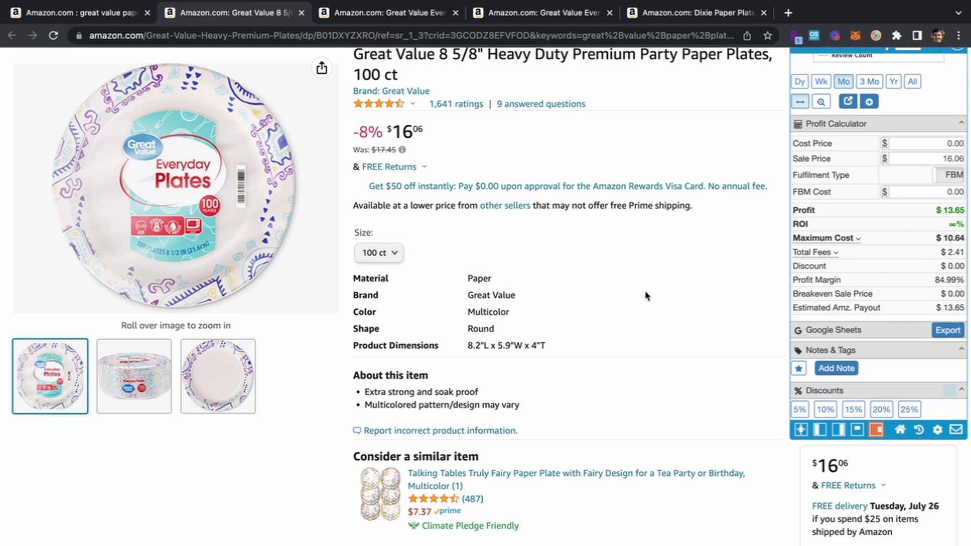
pyautogui.scroll(-5, 645, 296)
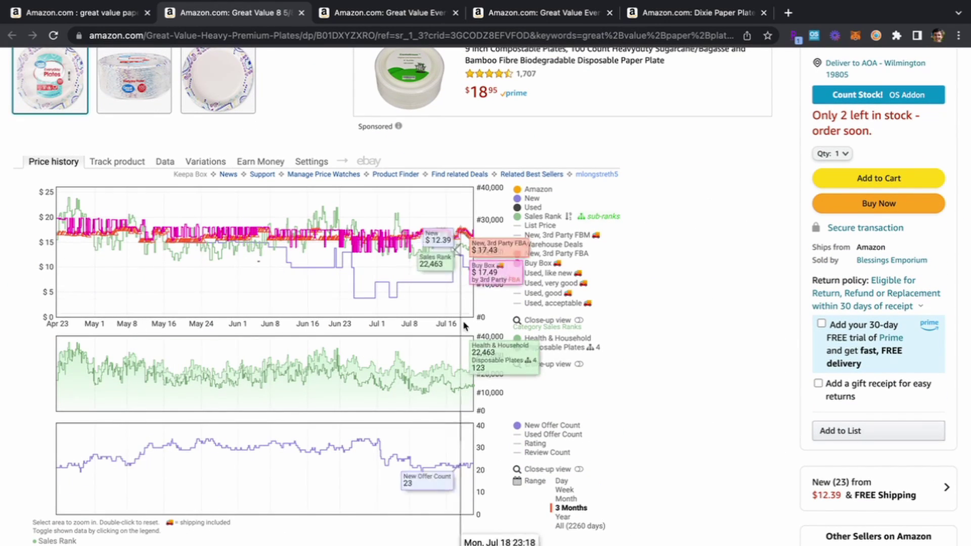
# Step: Show Keepa's one-year price history and list the sellers' offers sorted oldest first-seen
pyautogui.click(562, 517)
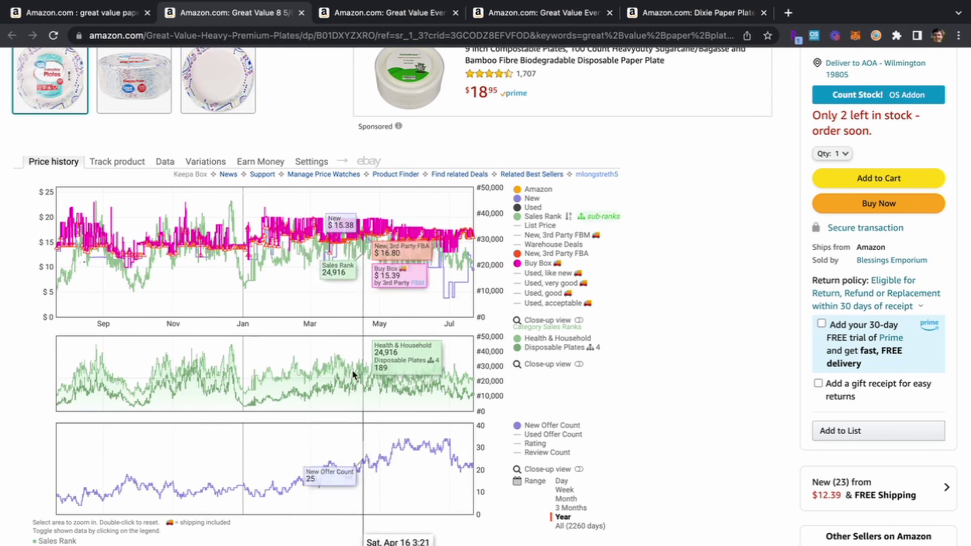
pyautogui.click(164, 161)
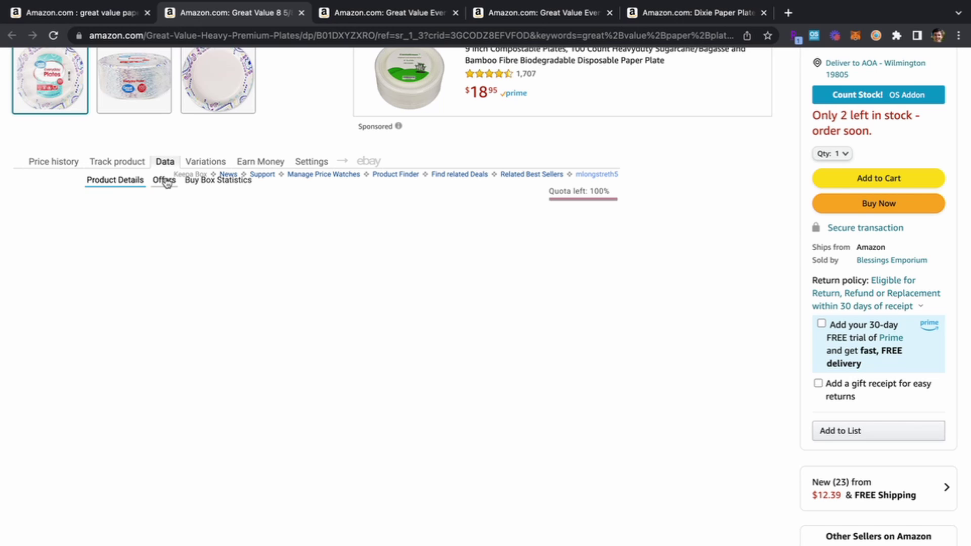
pyautogui.click(166, 181)
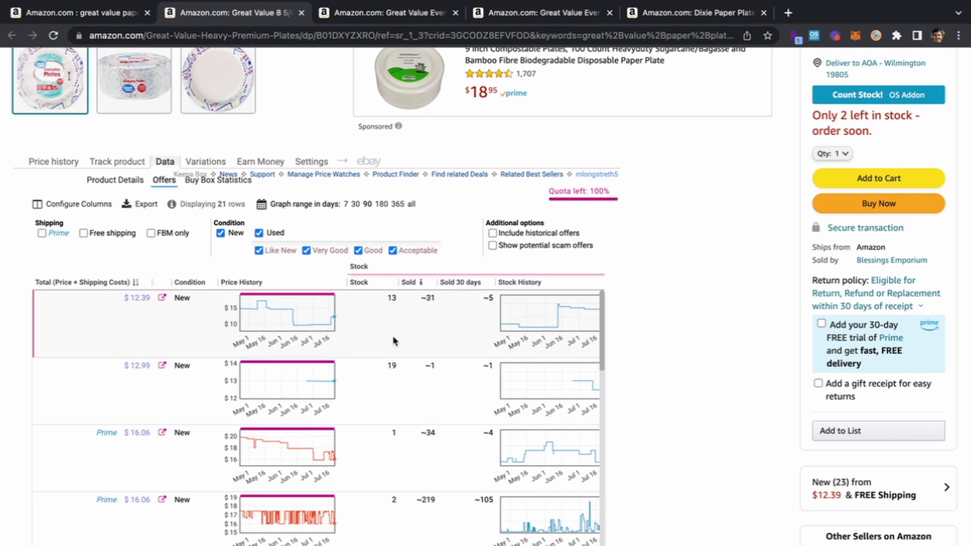
pyautogui.hscroll(10, 393, 339)
pyautogui.hscroll(-3, 394, 339)
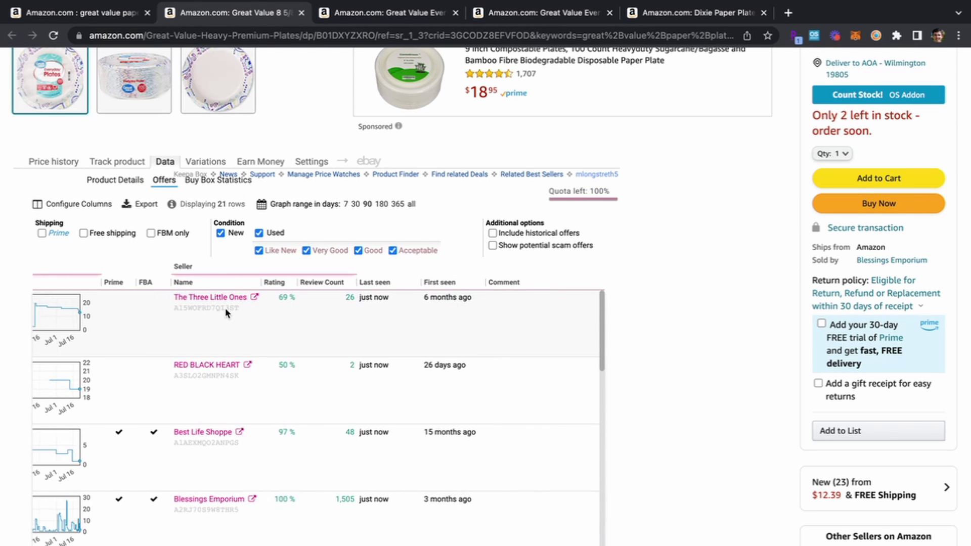
pyautogui.click(387, 283)
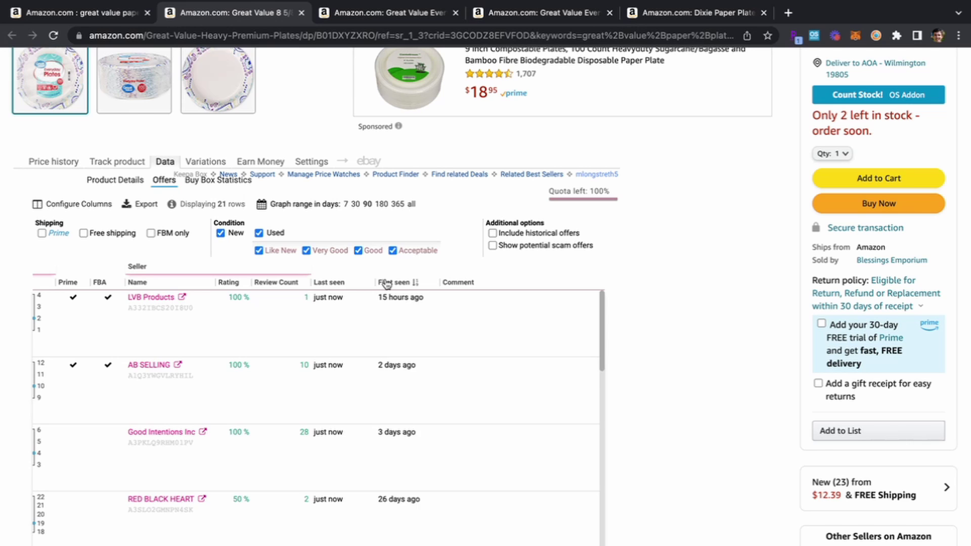
pyautogui.click(387, 283)
# Step: Scroll through the 21 sellers' offers, then return to Keepa's price history charts
pyautogui.scroll(-3, 410, 350)
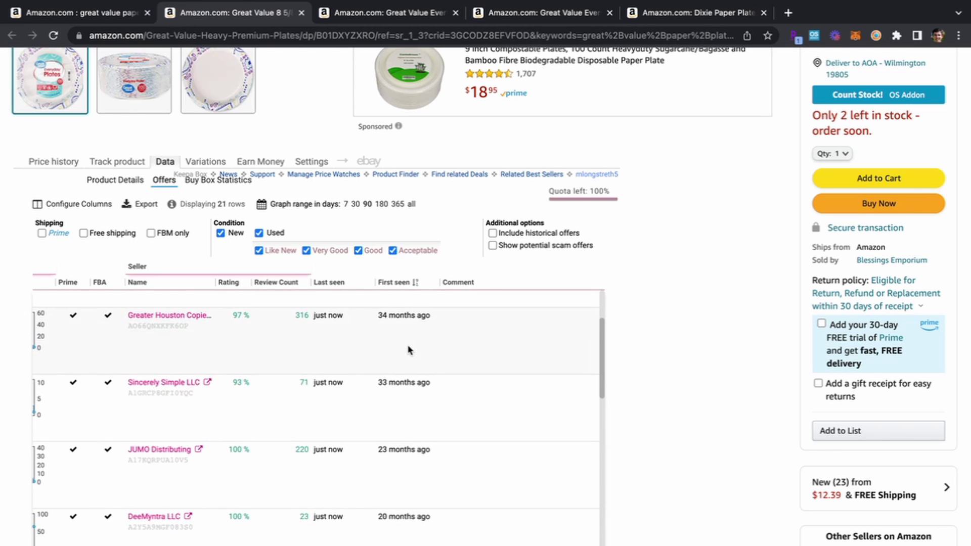
pyautogui.scroll(-8, 360, 389)
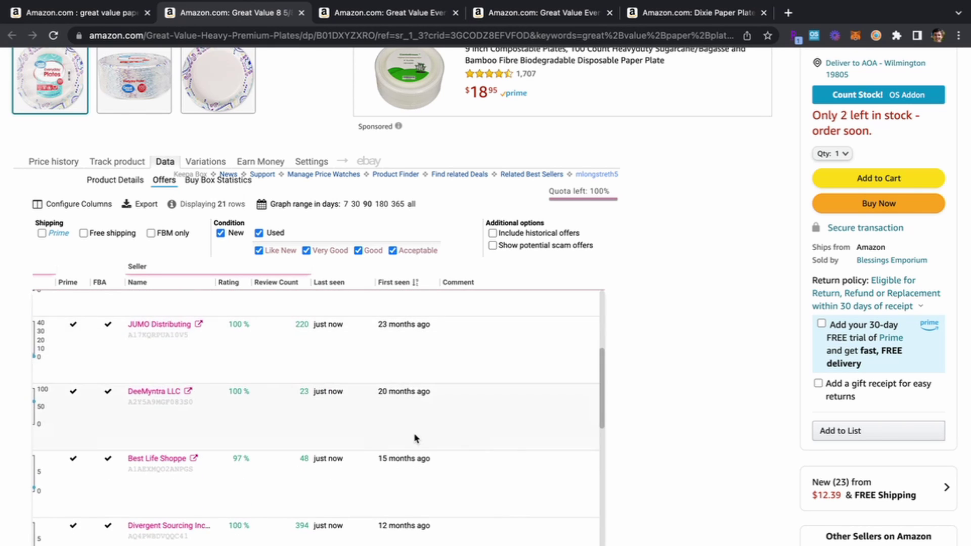
pyautogui.scroll(8, 412, 440)
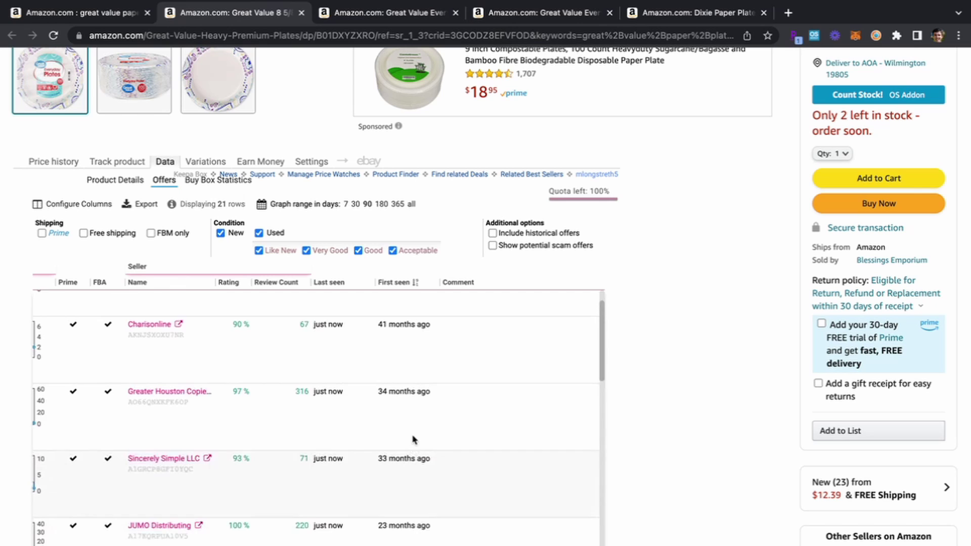
pyautogui.hscroll(-10, 368, 347)
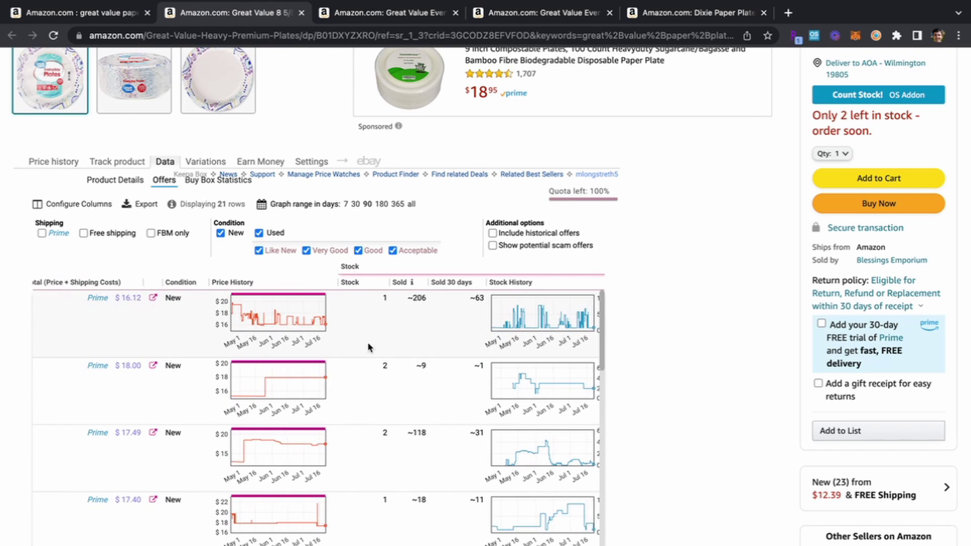
pyautogui.click(54, 161)
# Step: Show Google Shopping results for the Great Value 100 ct plates
pyautogui.scroll(10, 191, 166)
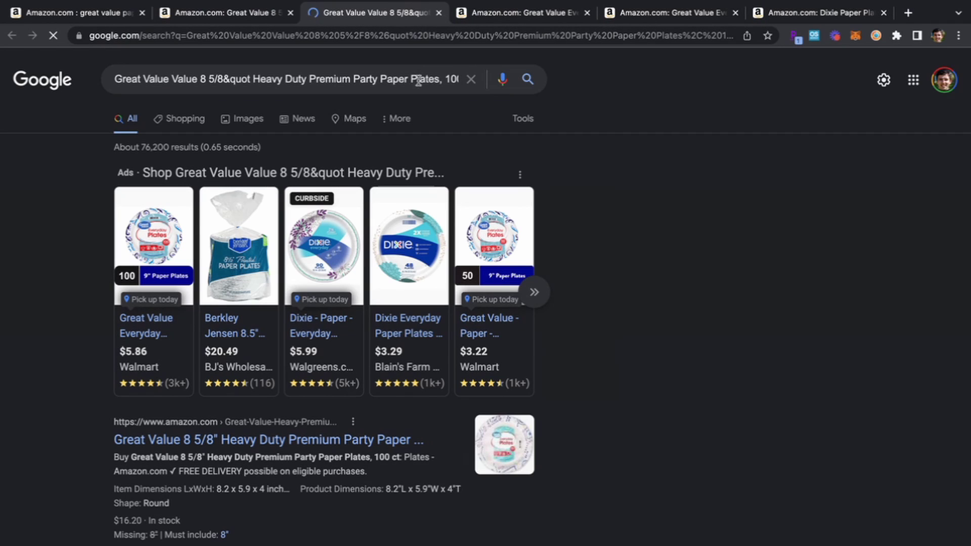
pyautogui.click(253, 14)
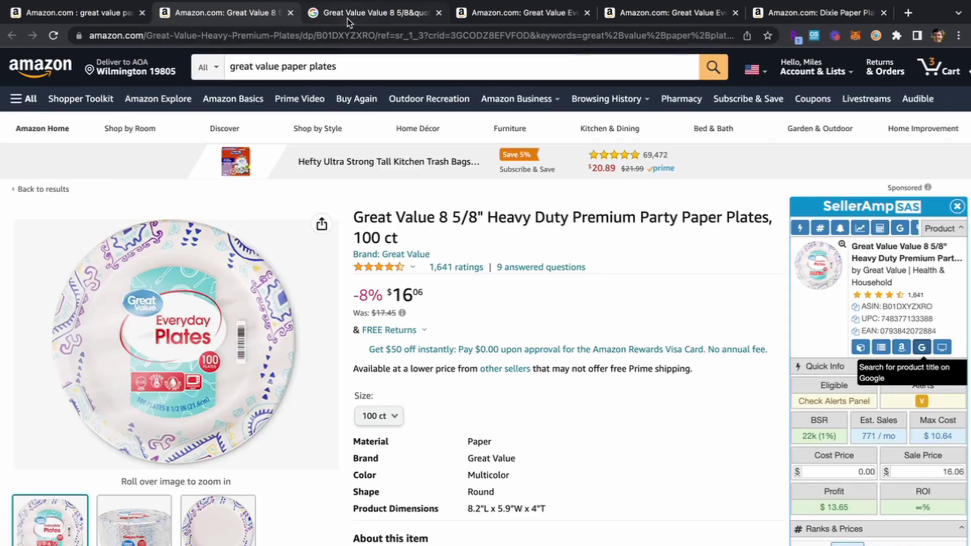
pyautogui.click(371, 13)
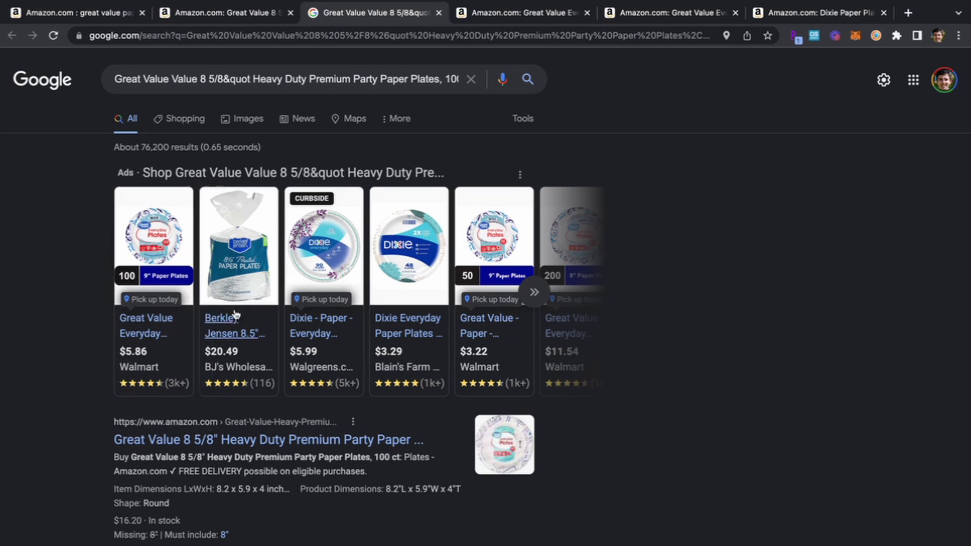
pyautogui.moveTo(253, 332)
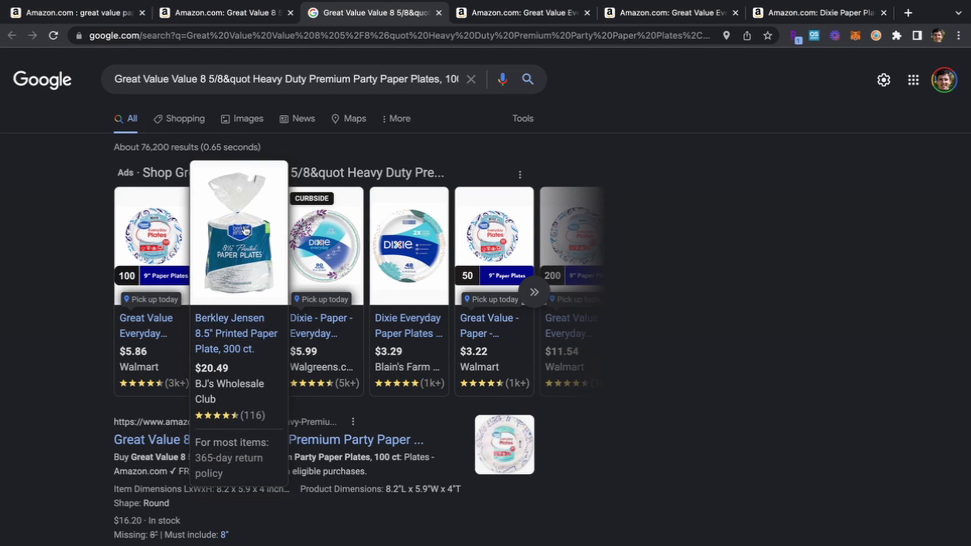
pyautogui.click(195, 124)
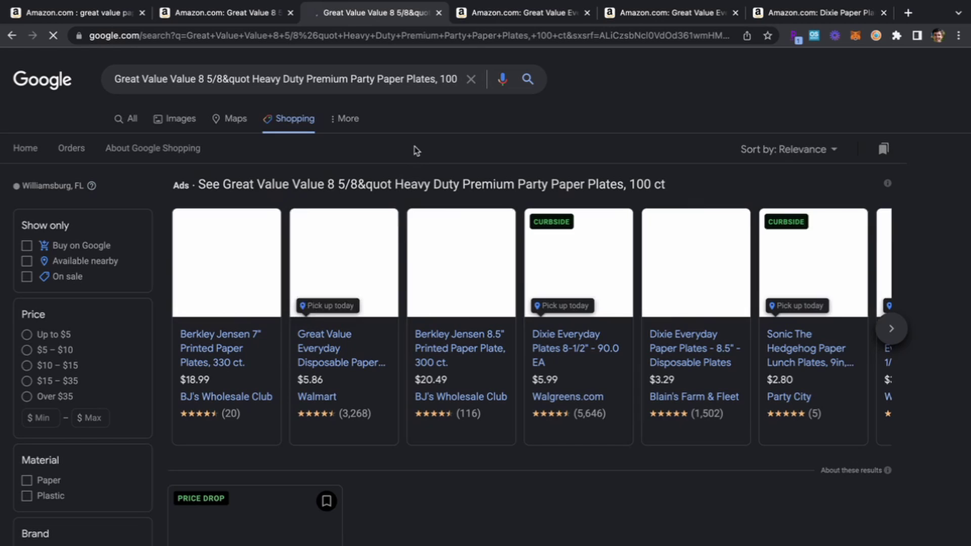
# Step: Enter a cost price of 9, giving $4.65 profit and 51.67% ROI
pyautogui.click(271, 17)
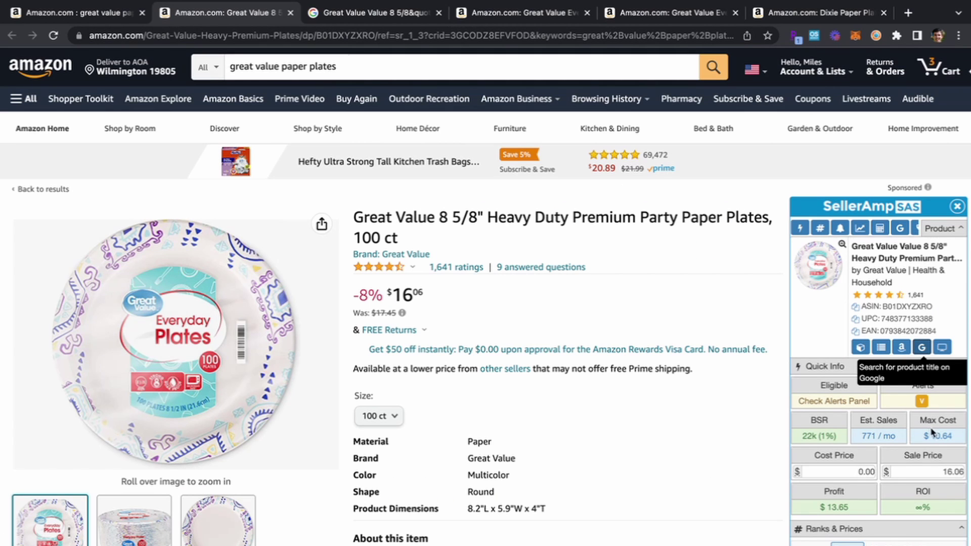
pyautogui.click(863, 472)
pyautogui.write('9')
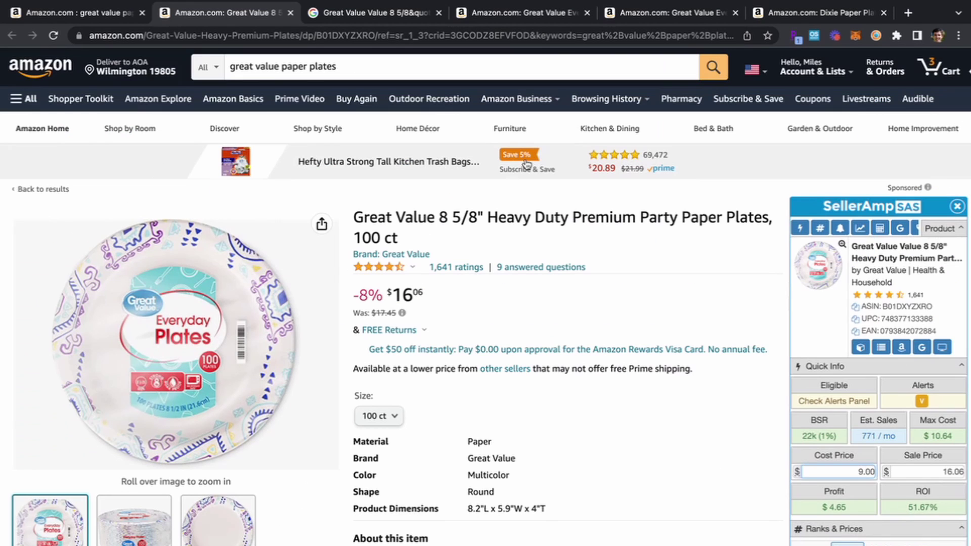
# Step: Compare the Google Shopping prices against the Amazon plates listing
pyautogui.click(389, 17)
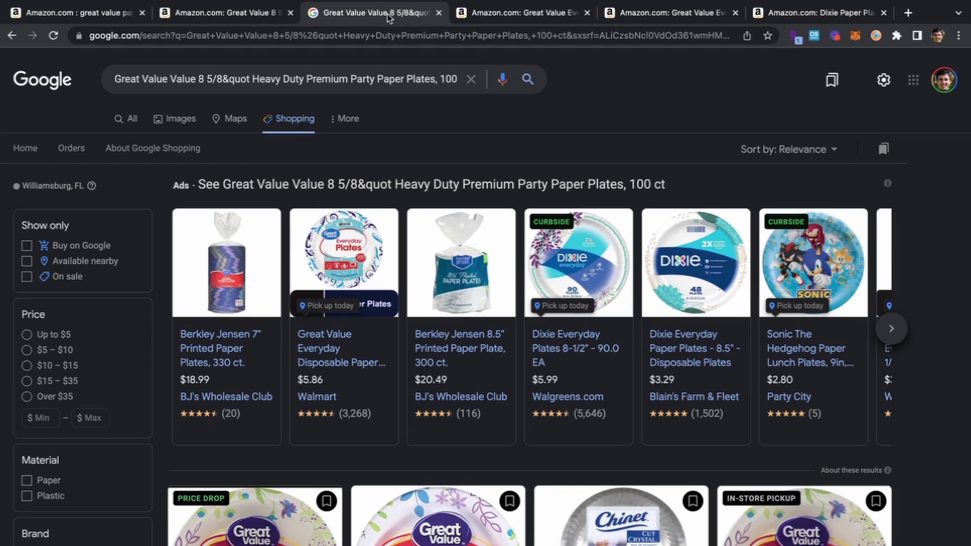
pyautogui.scroll(-8, 473, 296)
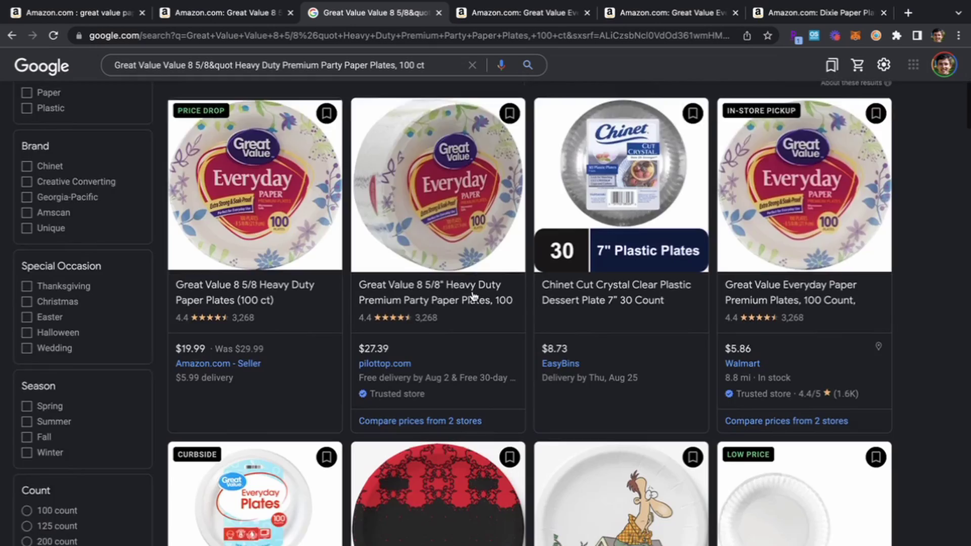
pyautogui.scroll(-6, 473, 295)
pyautogui.click(237, 13)
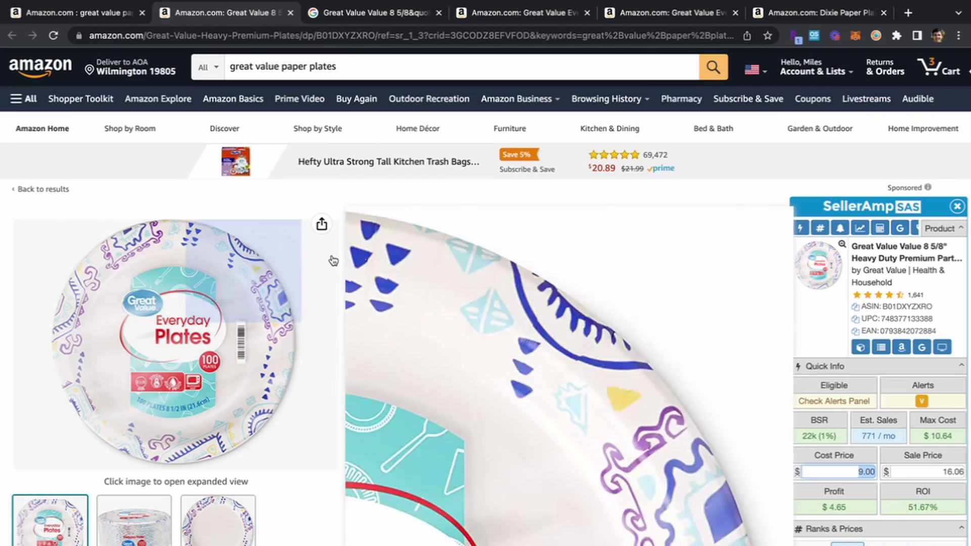
pyautogui.click(332, 16)
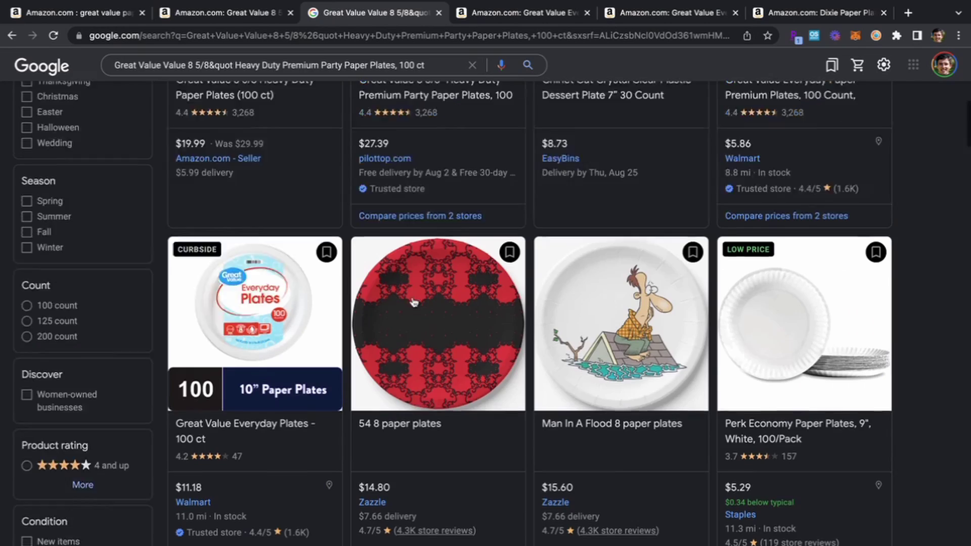
pyautogui.scroll(15, 413, 303)
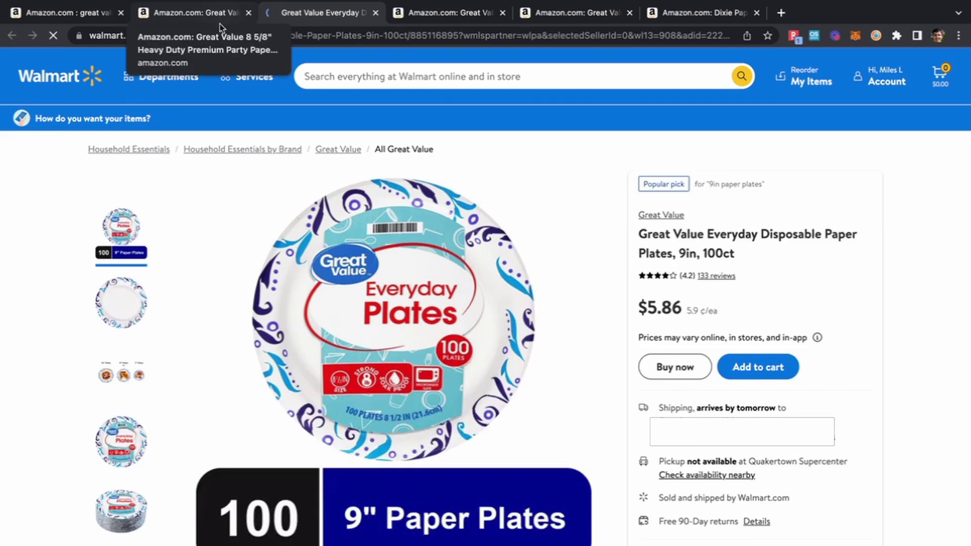
# Step: Dismiss the Rakuten popup and compare Walmart's $5.86 Great Value 100ct plates with the Amazon listing
pyautogui.click(877, 160)
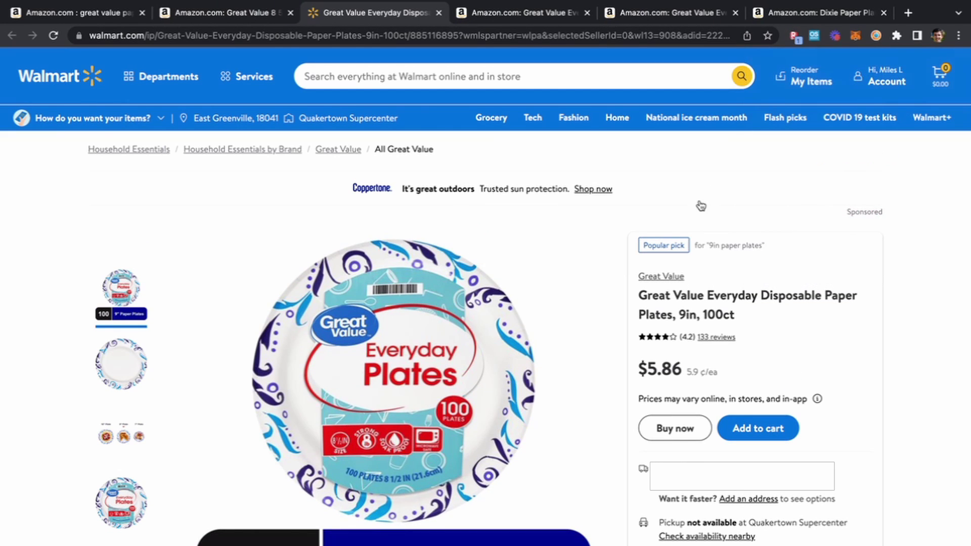
pyautogui.click(253, 12)
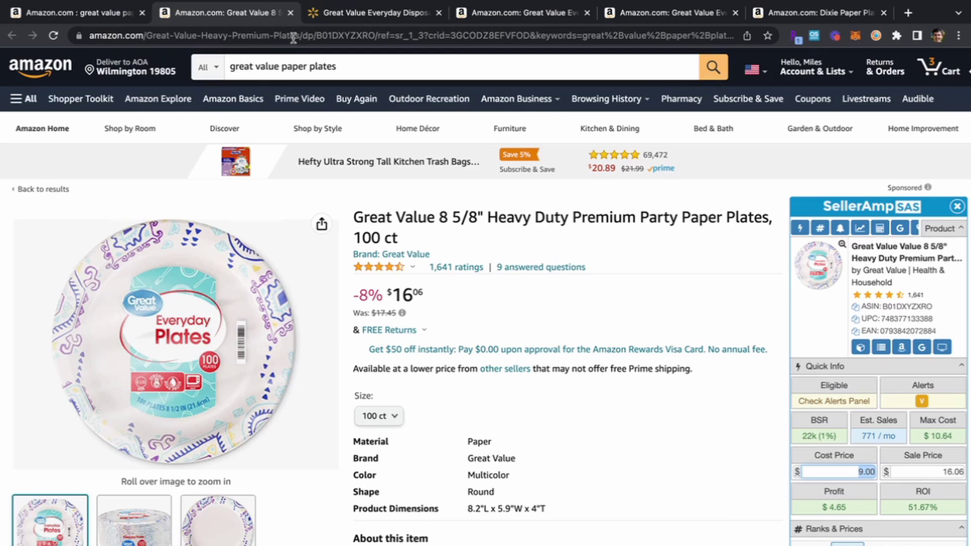
pyautogui.click(343, 11)
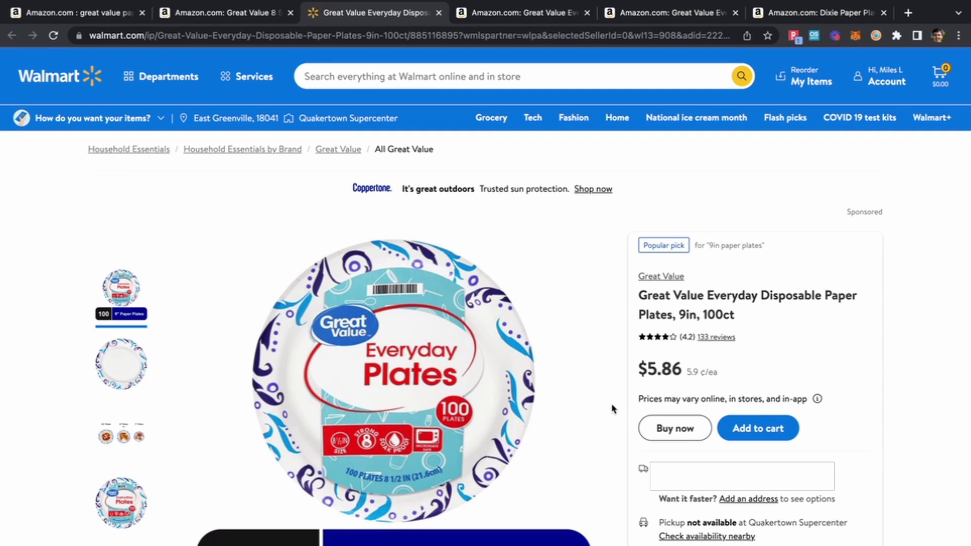
pyautogui.click(256, 11)
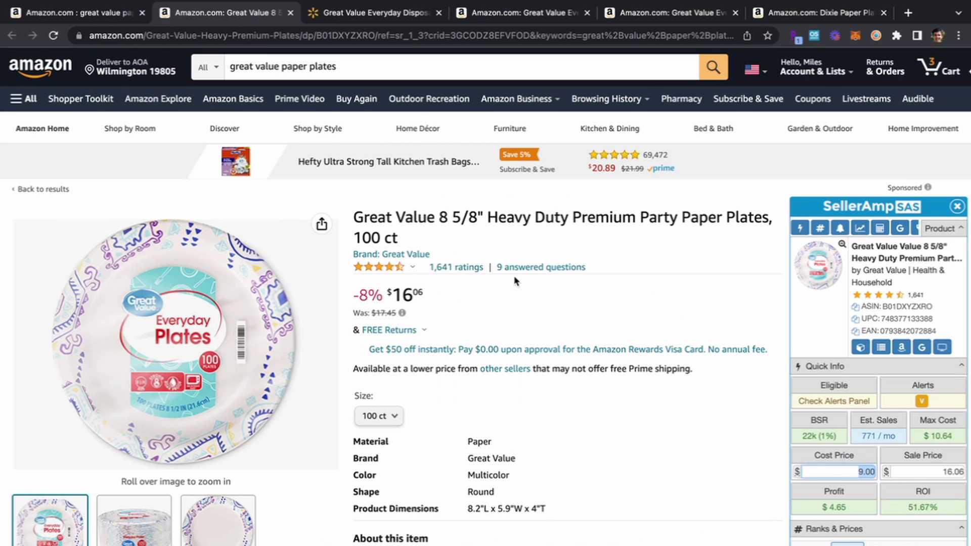
pyautogui.click(377, 15)
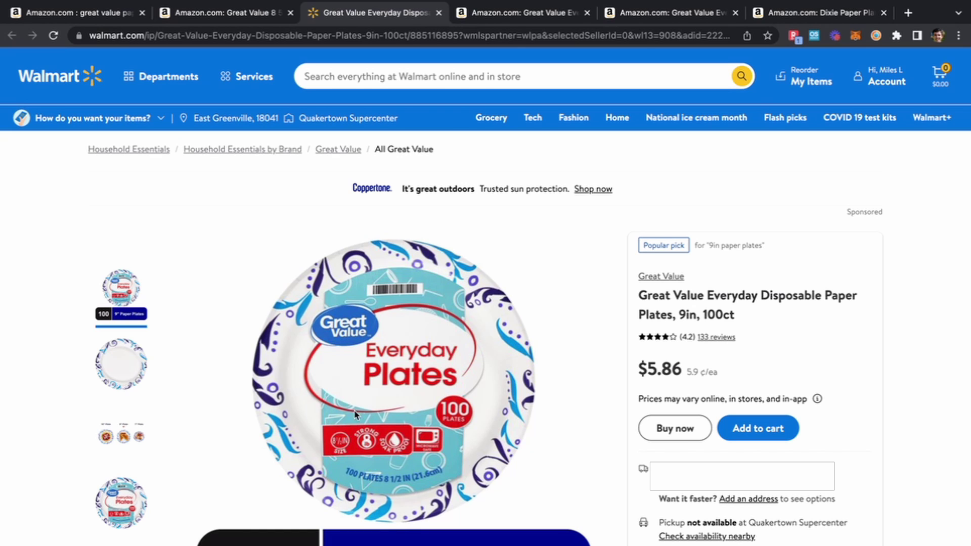
pyautogui.scroll(3, 360, 449)
pyautogui.scroll(-3, 360, 449)
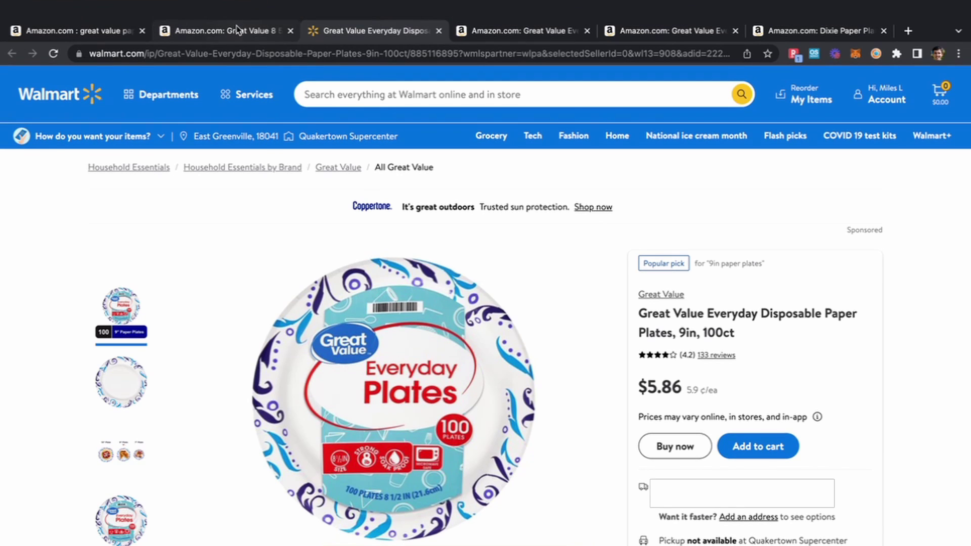
pyautogui.click(225, 13)
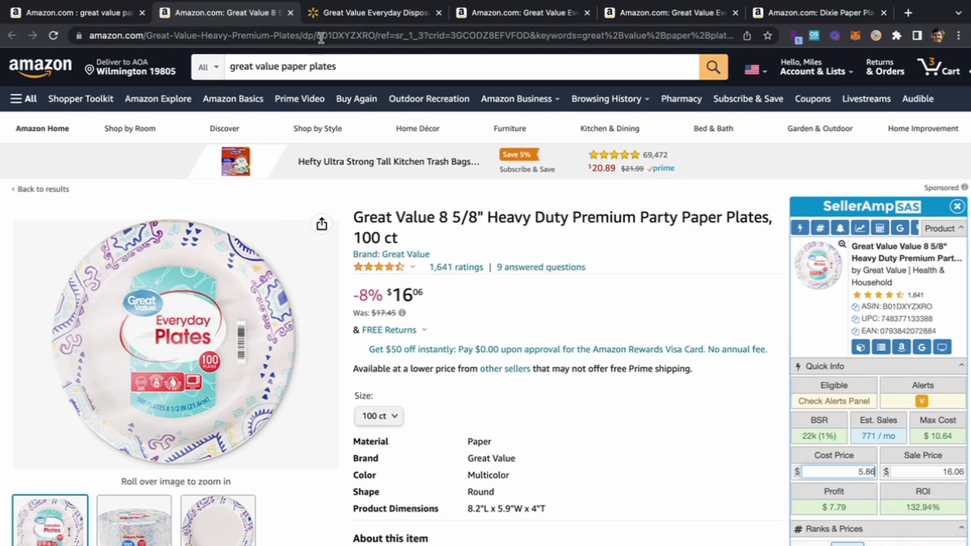
# Step: Close the Walmart listing, the leftover comparison tabs and the Dixie plates tab
pyautogui.click(329, 15)
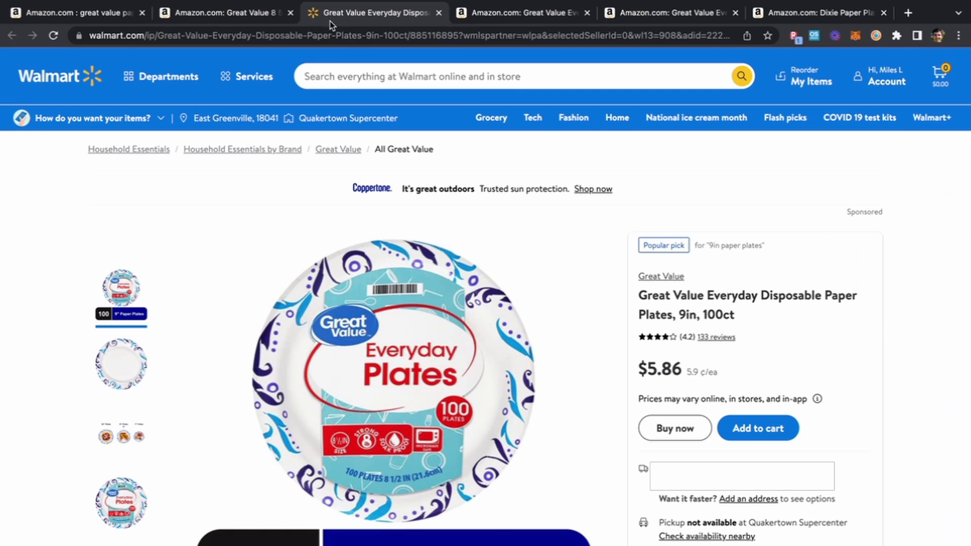
pyautogui.click(438, 13)
pyautogui.click(273, 15)
pyautogui.scroll(-10, 888, 371)
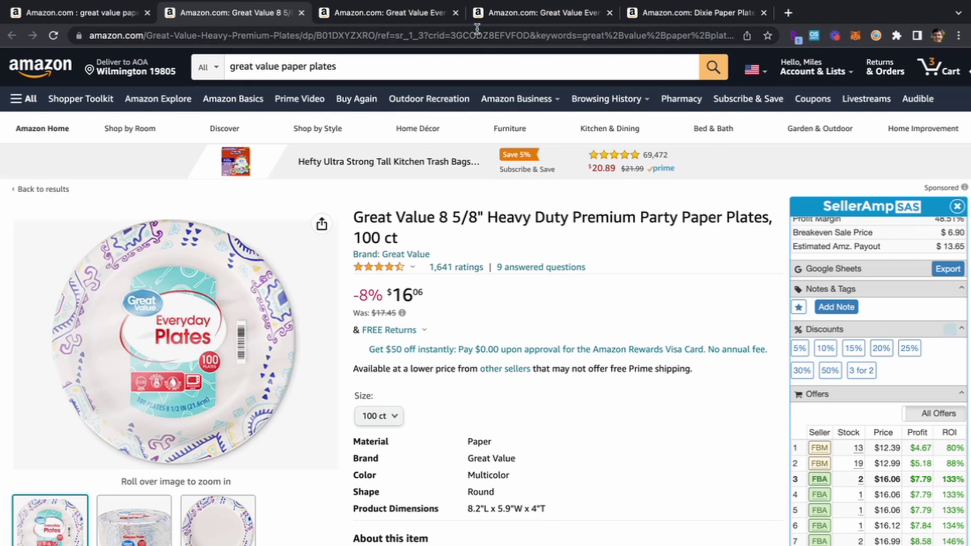
pyautogui.click(455, 13)
pyautogui.click(456, 12)
pyautogui.click(455, 13)
# Step: In the plates' Offers list, open storefront searches for the third- and fourth-row FBA sellers
pyautogui.scroll(-2, 799, 386)
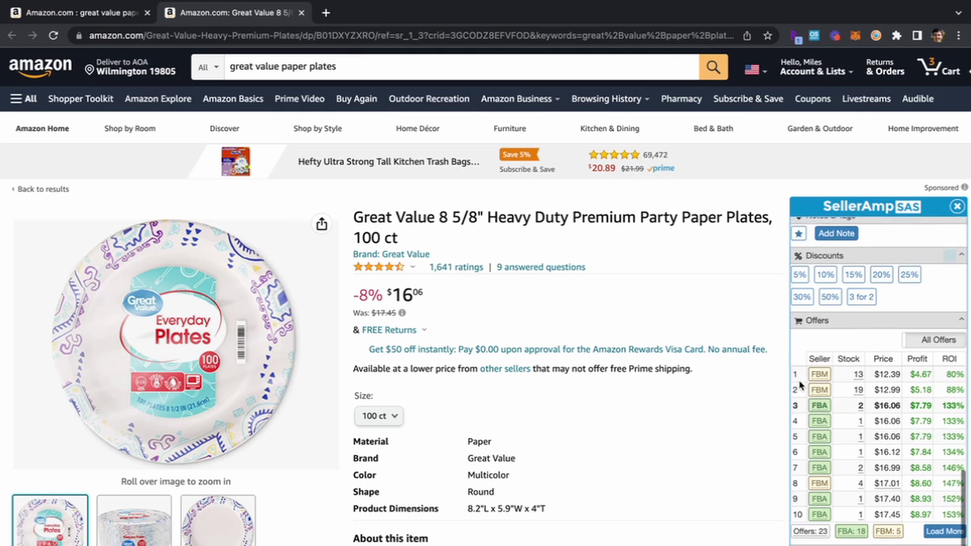
pyautogui.scroll(-1, 800, 385)
pyautogui.scroll(2, 889, 434)
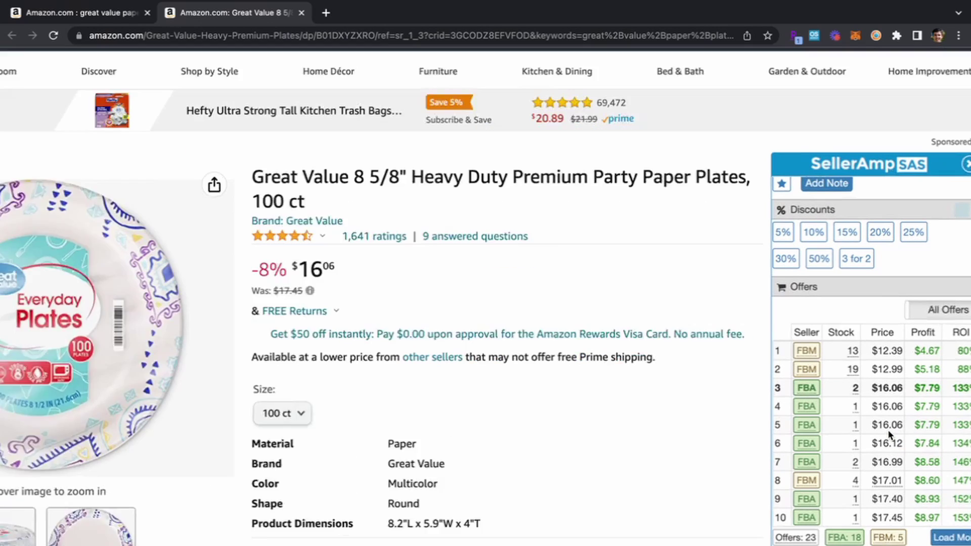
pyautogui.scroll(2, 888, 433)
pyautogui.hscroll(2, 678, 374)
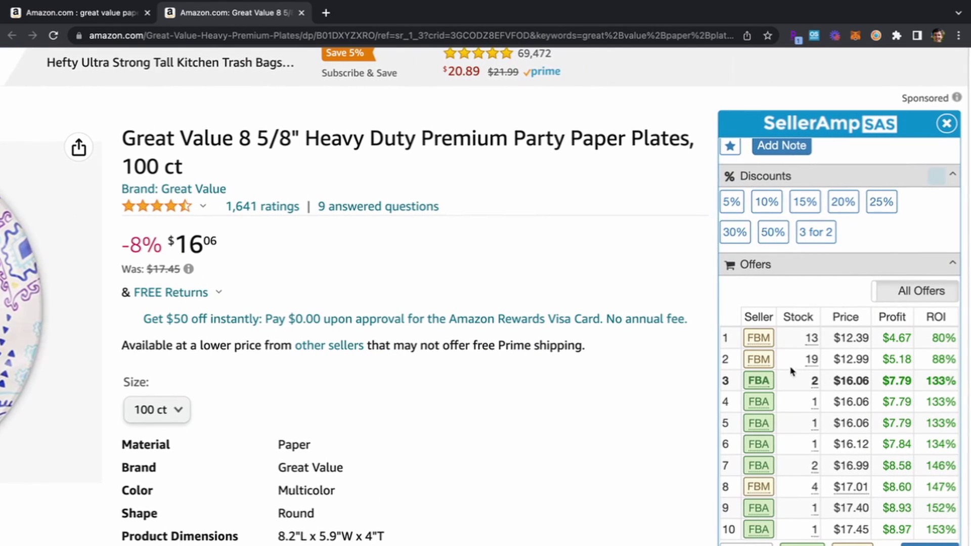
pyautogui.moveTo(812, 354)
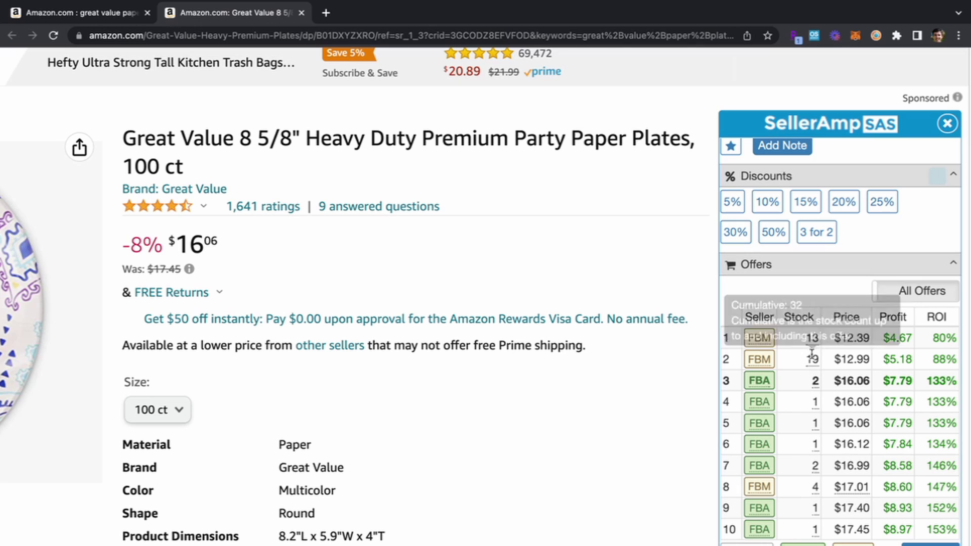
pyautogui.moveTo(767, 365)
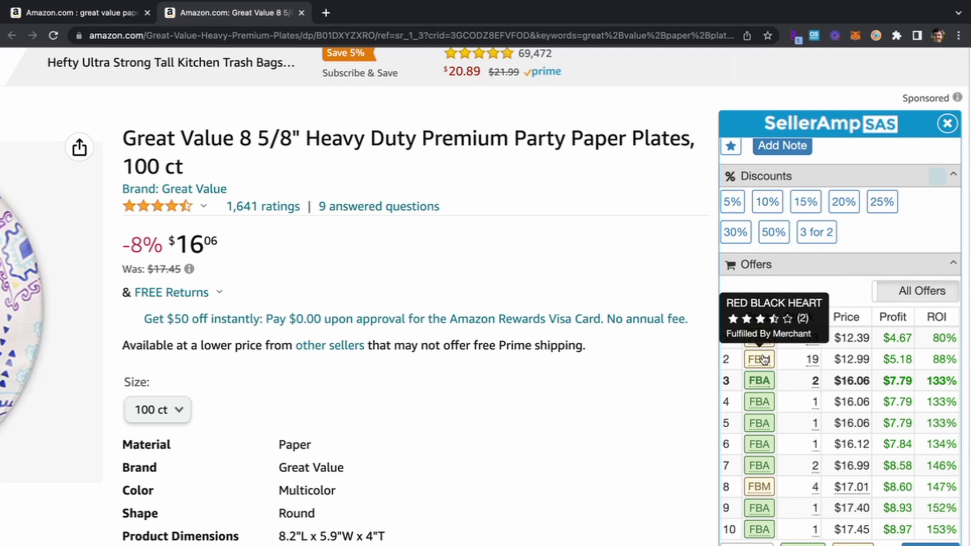
pyautogui.click(766, 383)
pyautogui.click(243, 13)
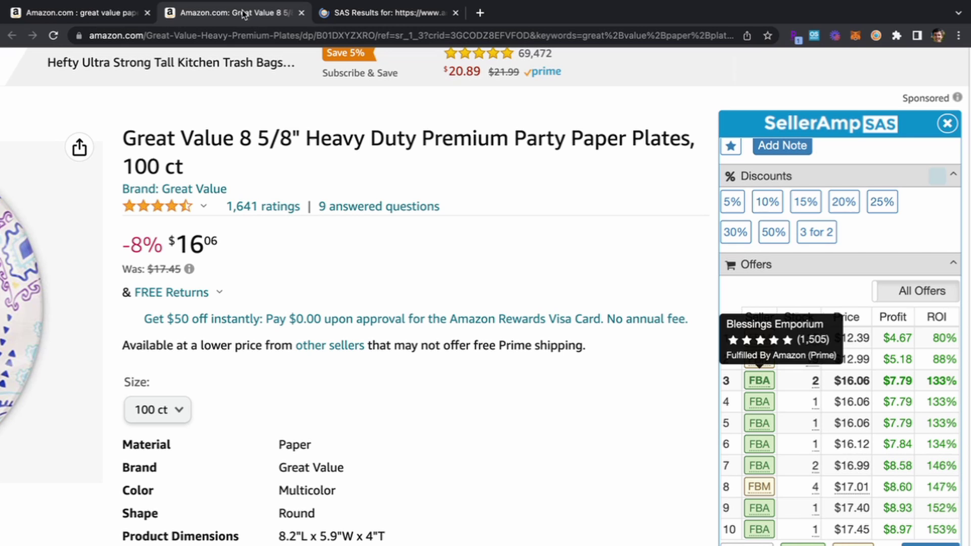
pyautogui.click(771, 400)
pyautogui.click(217, 13)
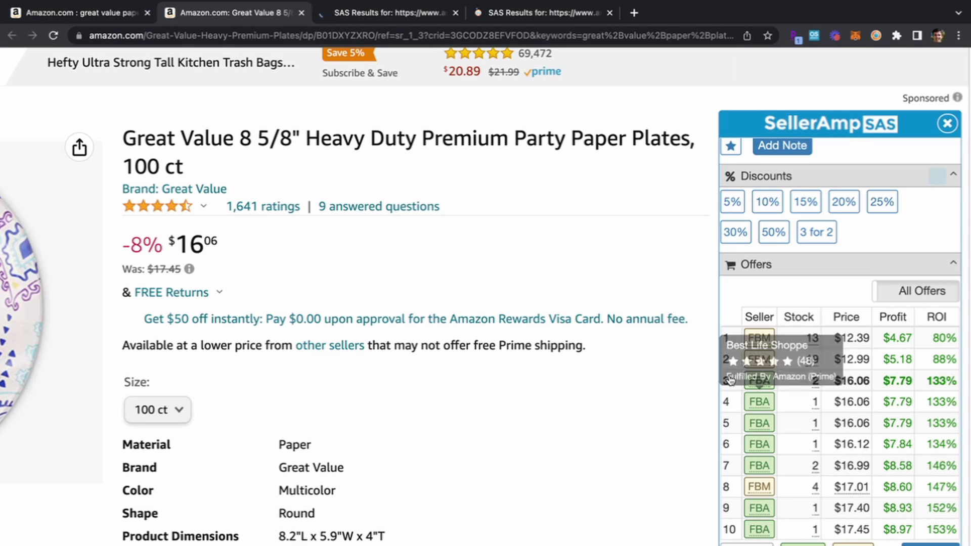
# Step: Open storefront searches for the fifth-, sixth- and seventh-row FBA sellers
pyautogui.click(772, 423)
pyautogui.click(243, 14)
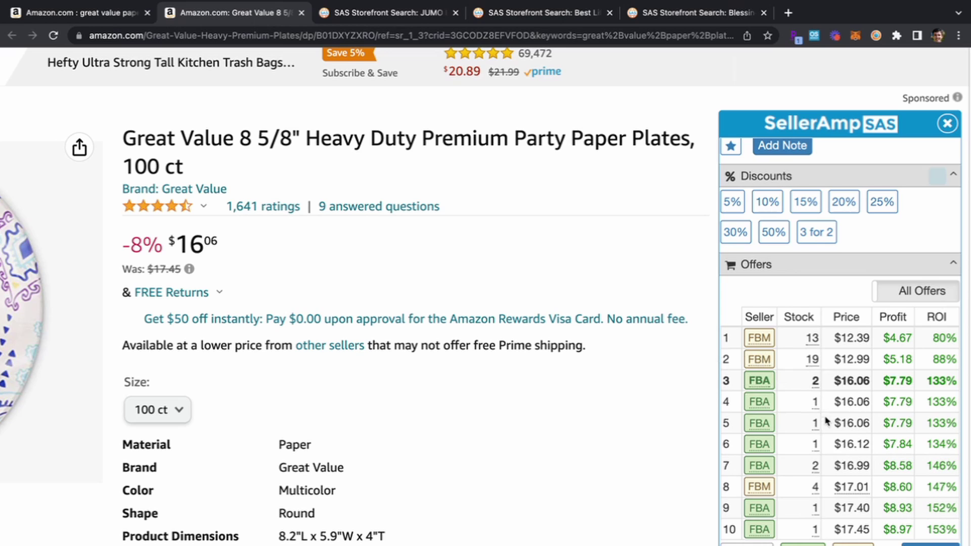
pyautogui.click(758, 443)
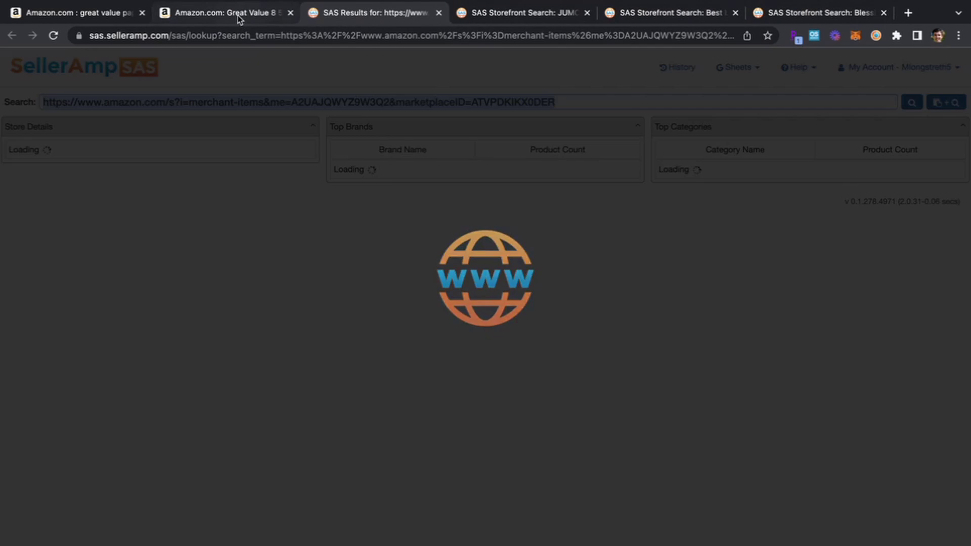
pyautogui.click(238, 14)
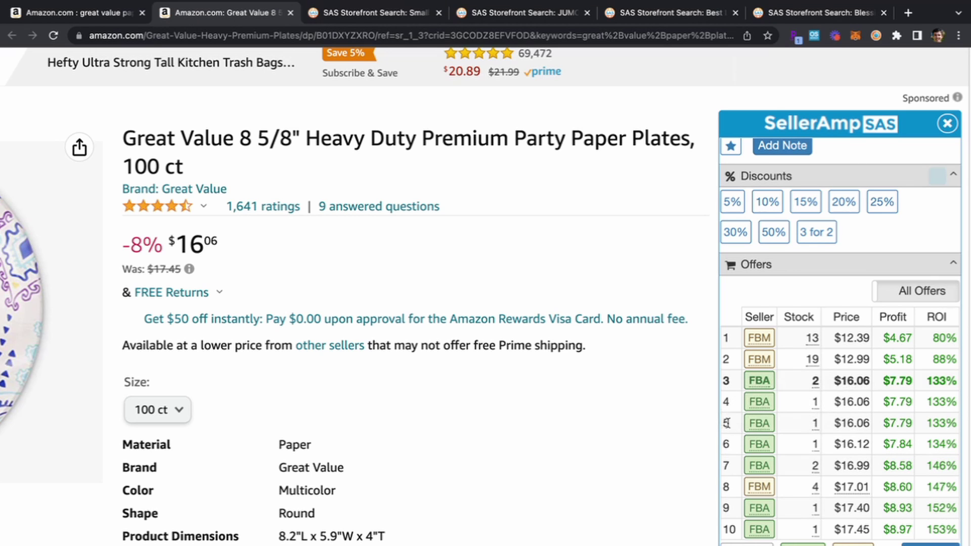
pyautogui.click(759, 465)
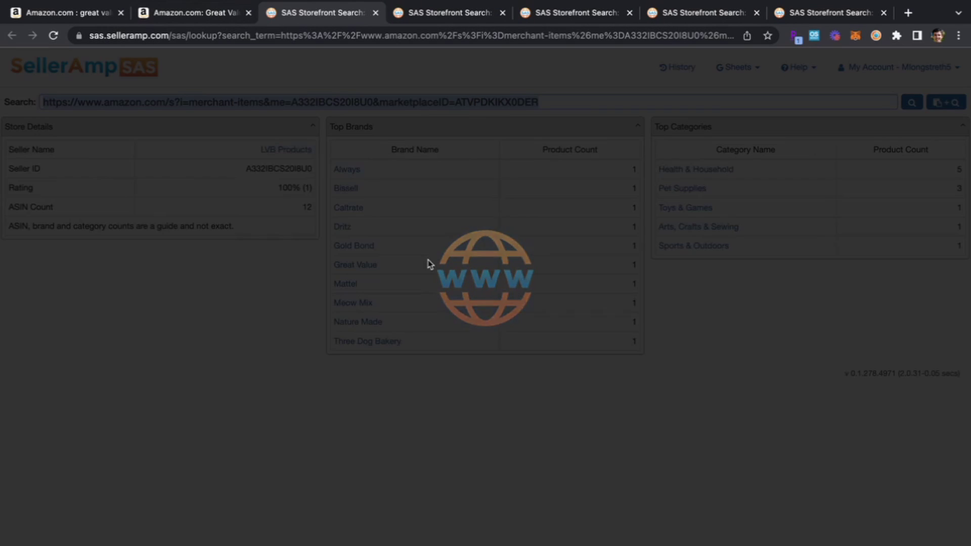
# Step: Find the Meow Mix Simple Servings seafood variety pack among the storefront leads and search it on Google
pyautogui.scroll(-5, 295, 271)
pyautogui.scroll(5, 294, 271)
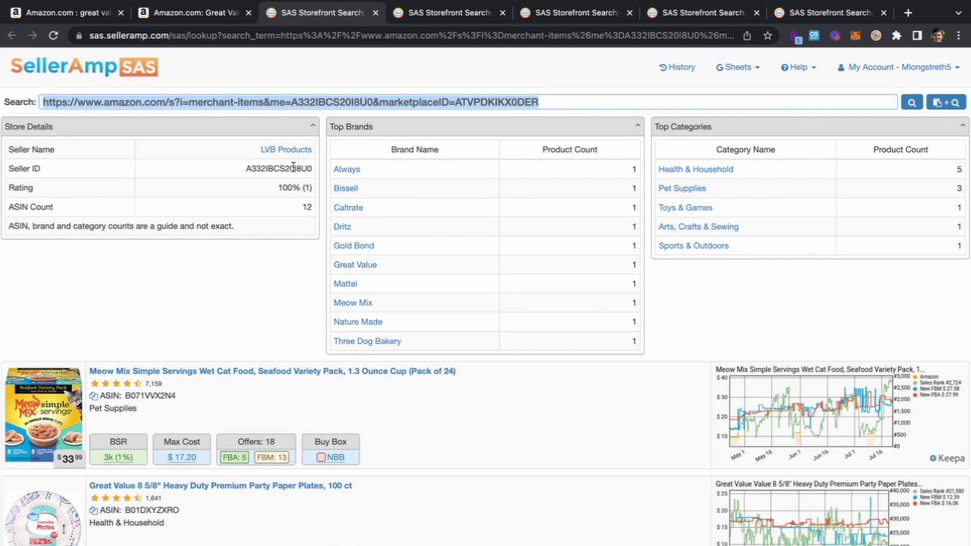
pyautogui.scroll(-3, 293, 166)
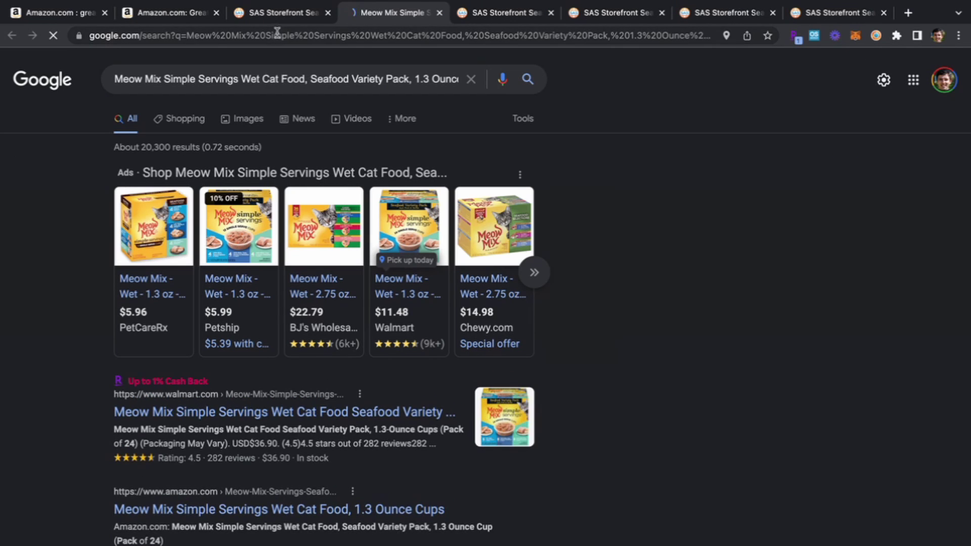
# Step: Compare Google Shopping retailer prices for the Meow Mix pack and open PetSmart's $13.99 listing
pyautogui.click(283, 15)
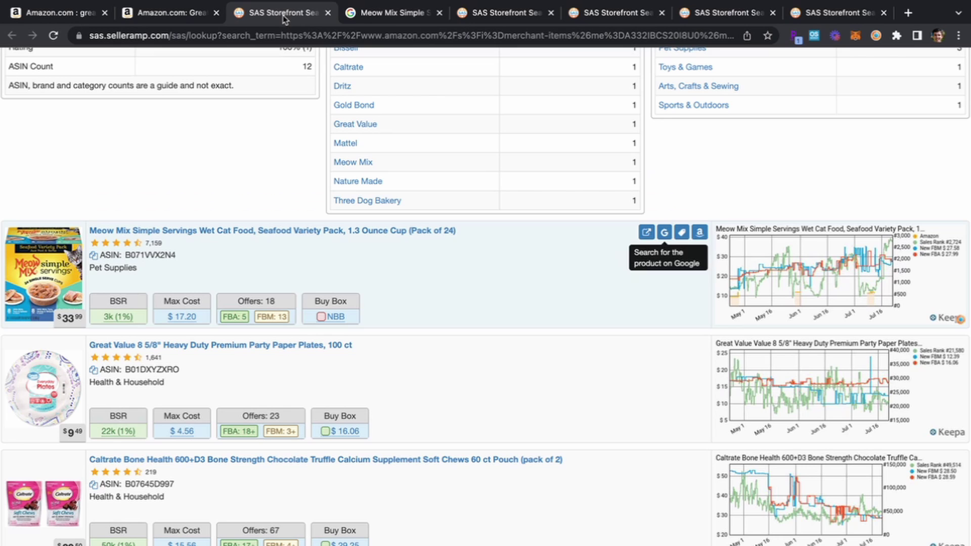
pyautogui.click(366, 23)
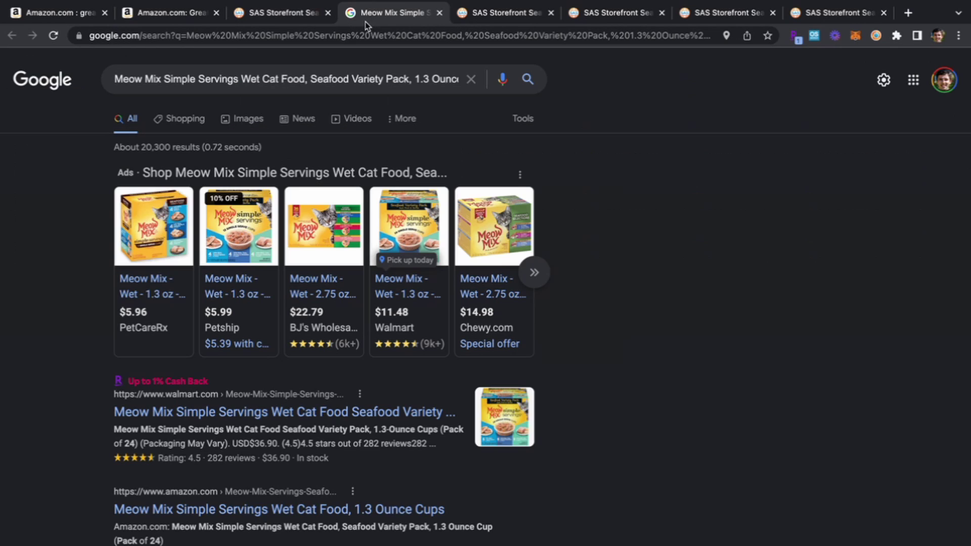
pyautogui.click(175, 121)
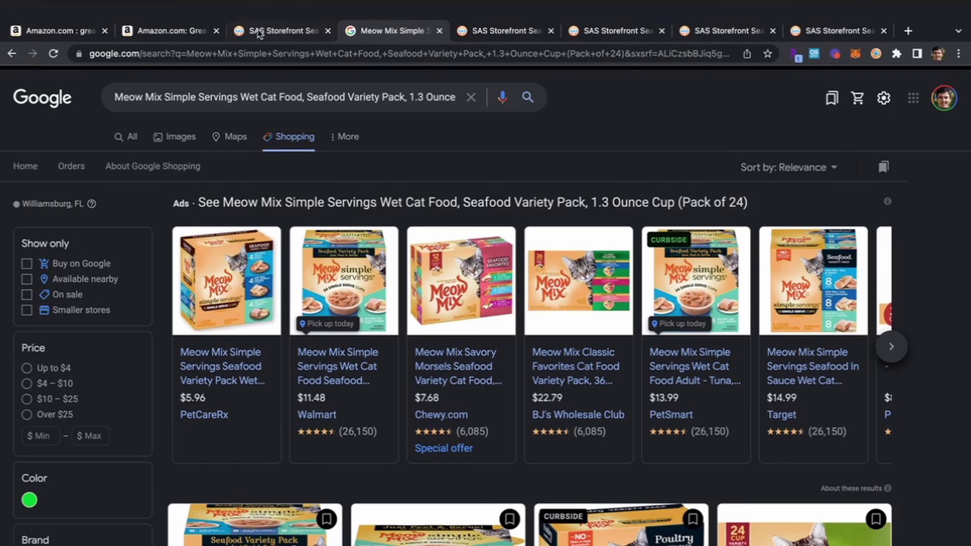
pyautogui.click(258, 17)
pyautogui.moveTo(373, 5)
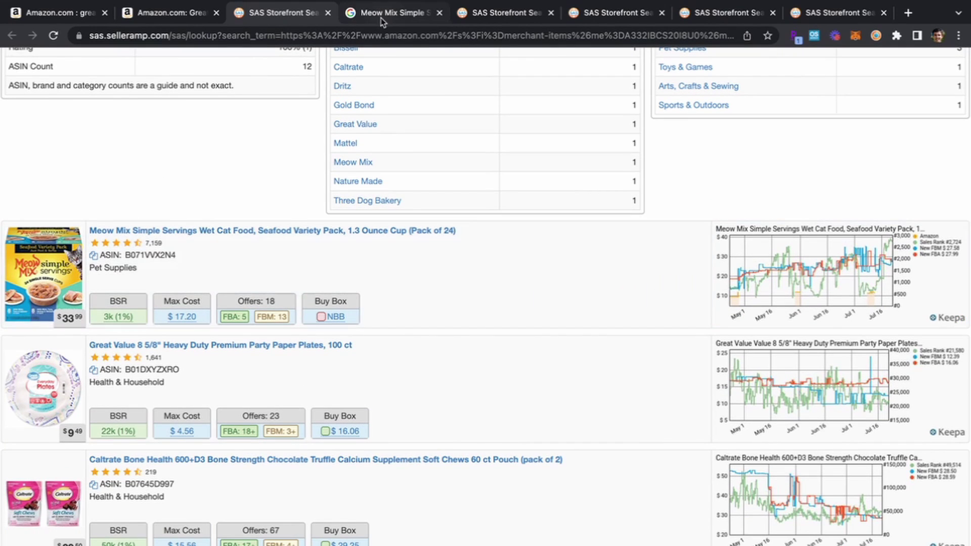
pyautogui.click(383, 19)
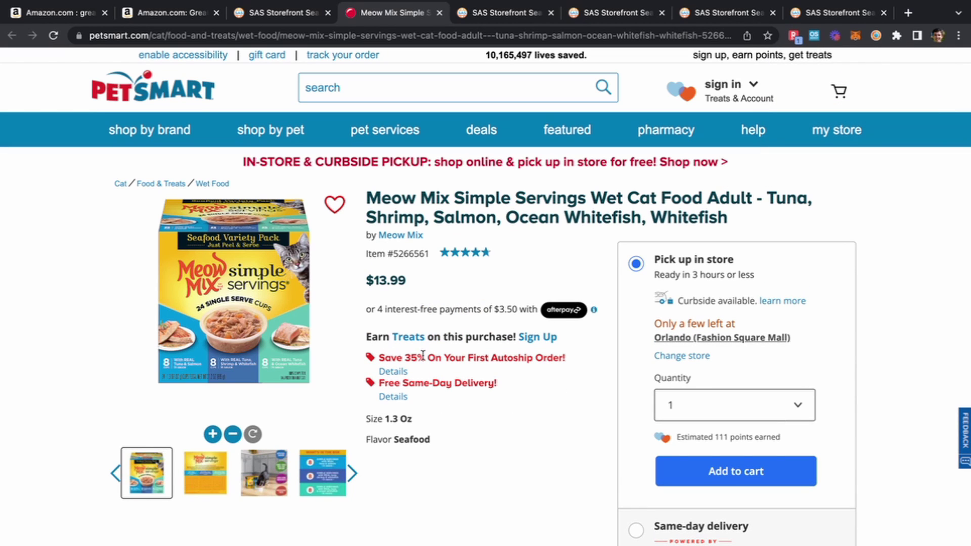
# Step: Review PetSmart's $13.99 Meow Mix listing, then open the 24-pack's Amazon page from the storefront results
pyautogui.scroll(-20, 423, 356)
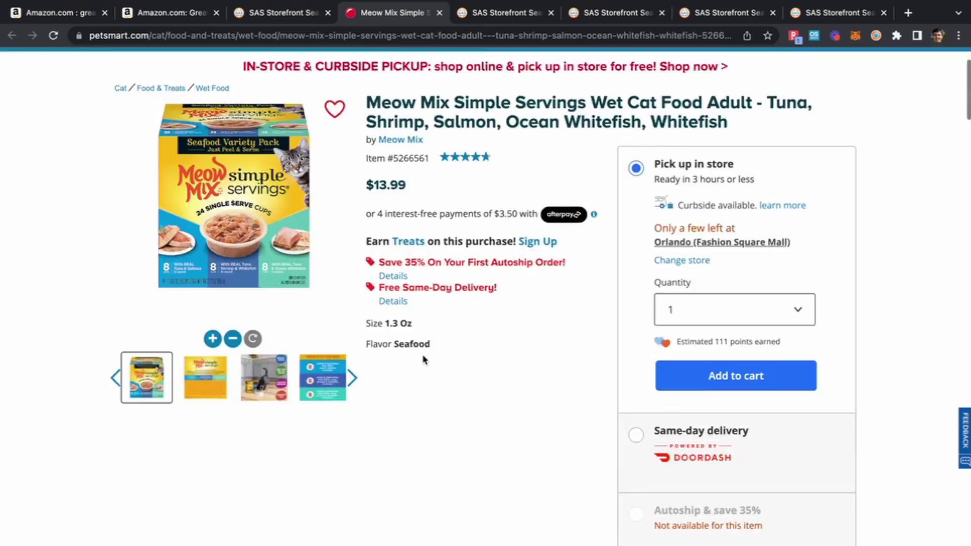
pyautogui.scroll(-5, 424, 358)
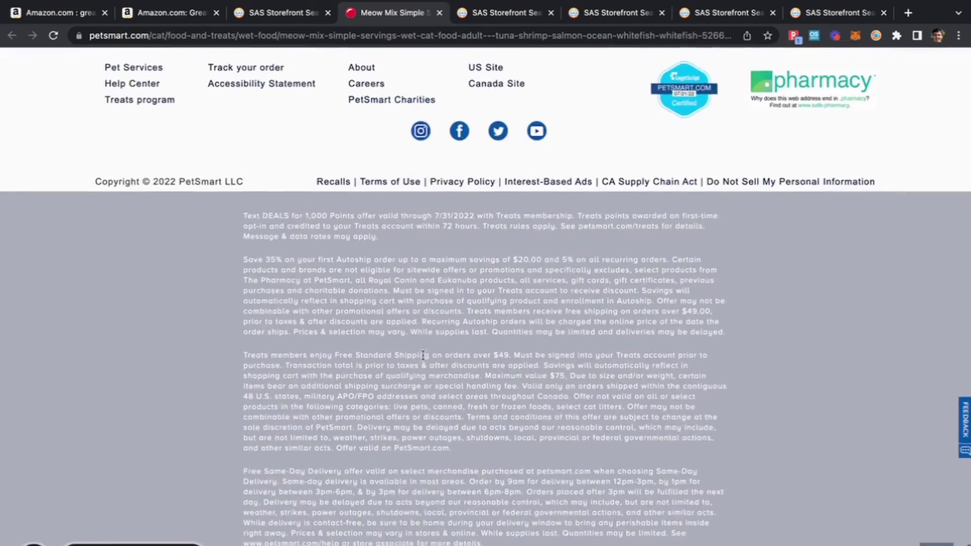
pyautogui.scroll(20, 424, 358)
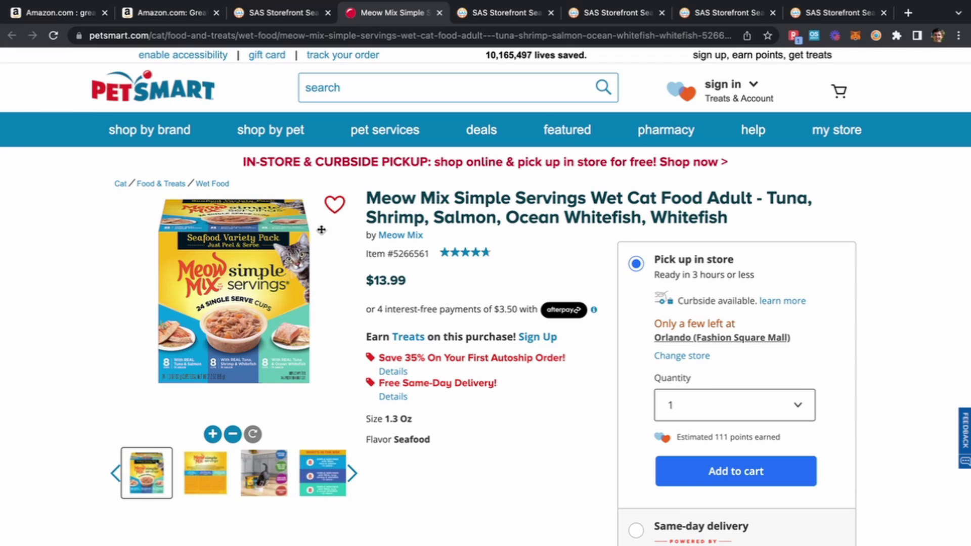
pyautogui.click(292, 10)
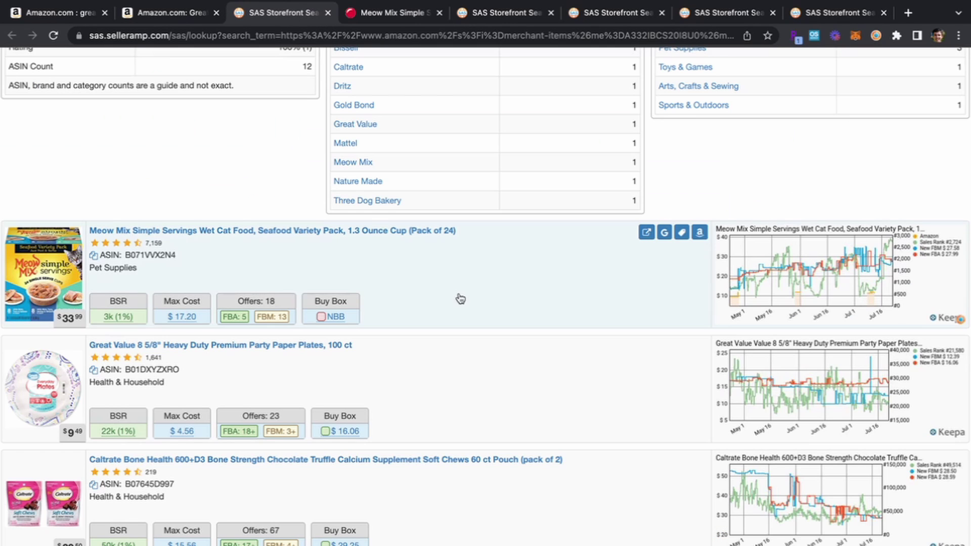
pyautogui.click(699, 232)
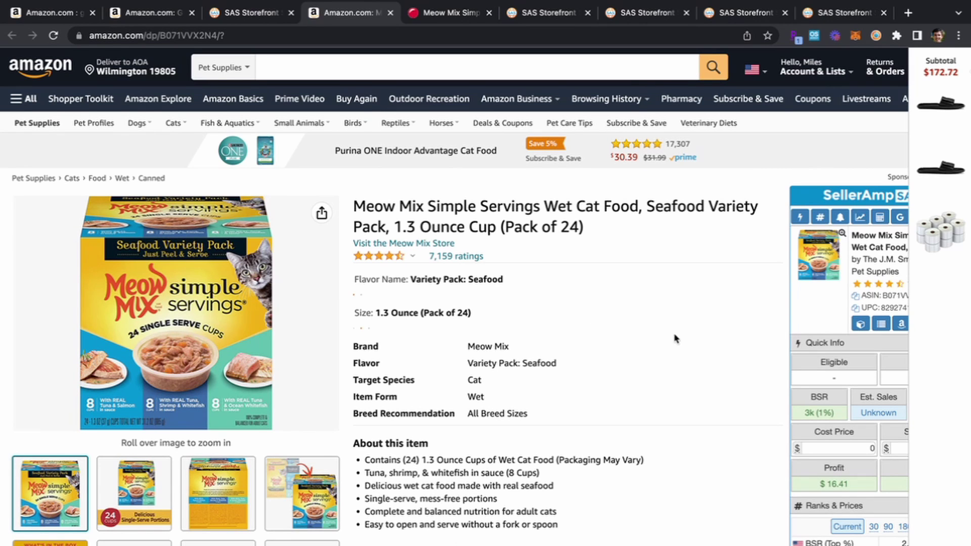
# Step: Compare the PetSmart Meow Mix price against the Amazon Meow Mix listing
pyautogui.scroll(-3, 746, 246)
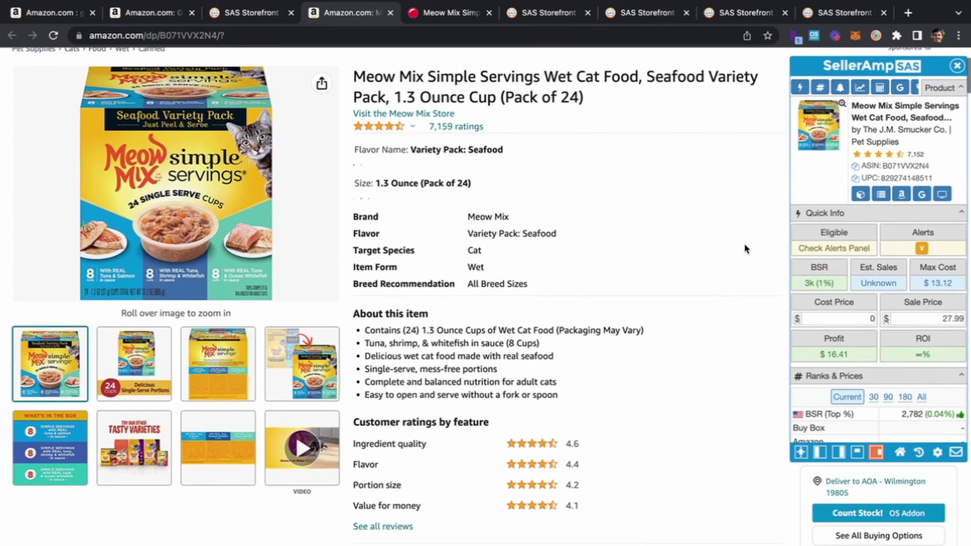
pyautogui.scroll(3, 744, 244)
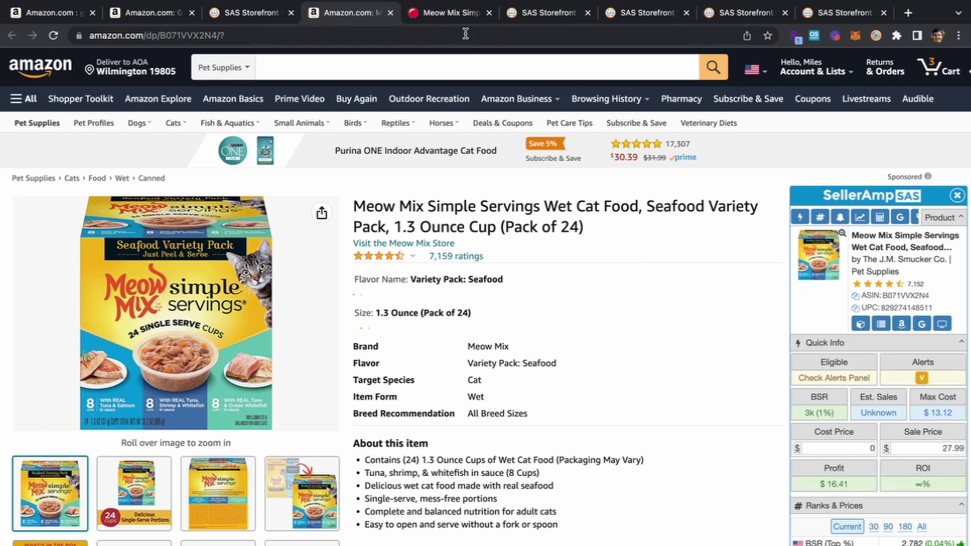
pyautogui.click(447, 19)
pyautogui.click(340, 20)
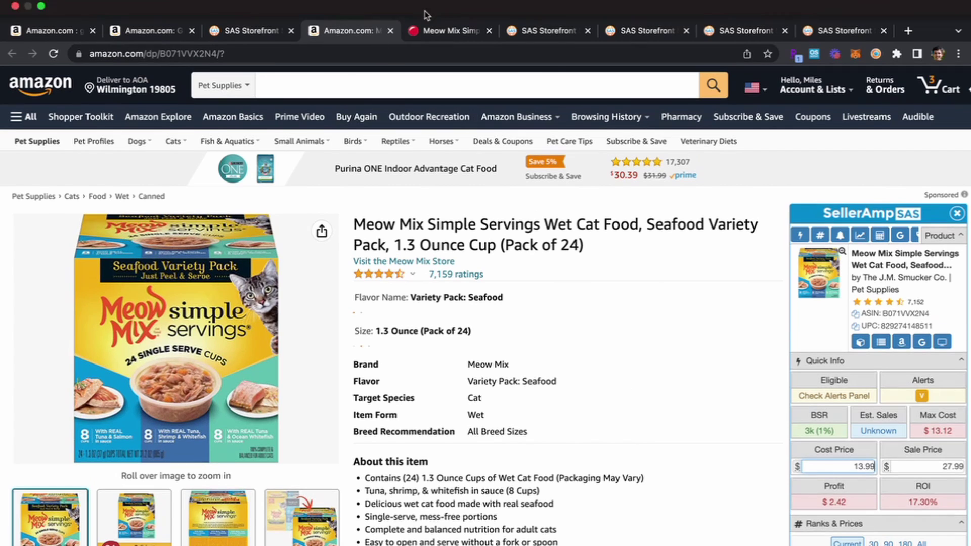
pyautogui.click(428, 15)
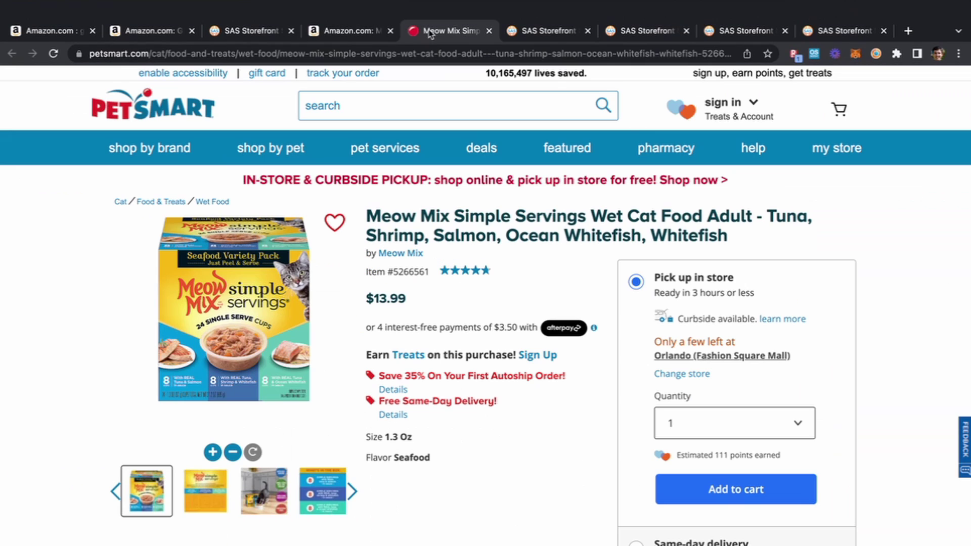
pyautogui.click(390, 35)
pyautogui.scroll(-10, 445, 221)
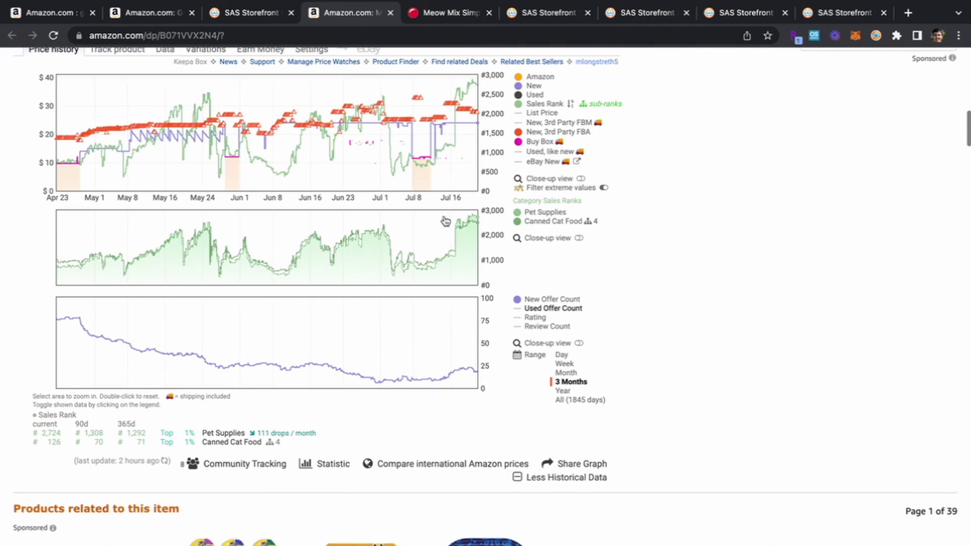
# Step: Check the one-year Keepa price history and enter 28.50 as the sale price
pyautogui.click(564, 391)
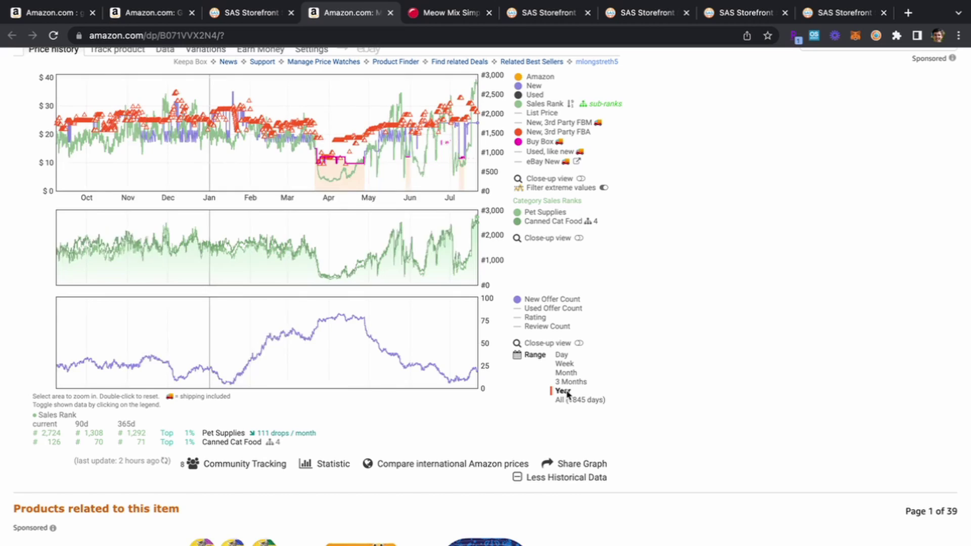
pyautogui.hotkey('ctrl', '+')
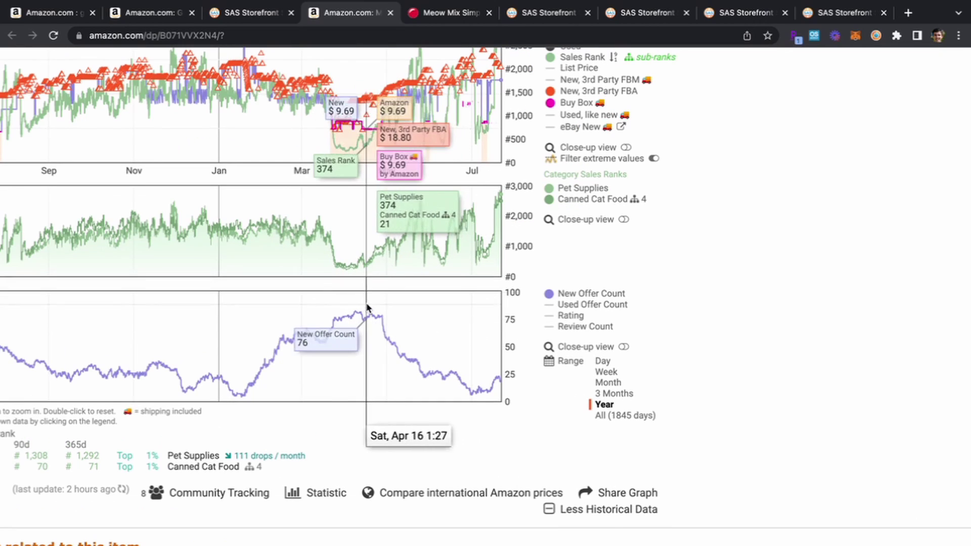
pyautogui.scroll(15, 241, 201)
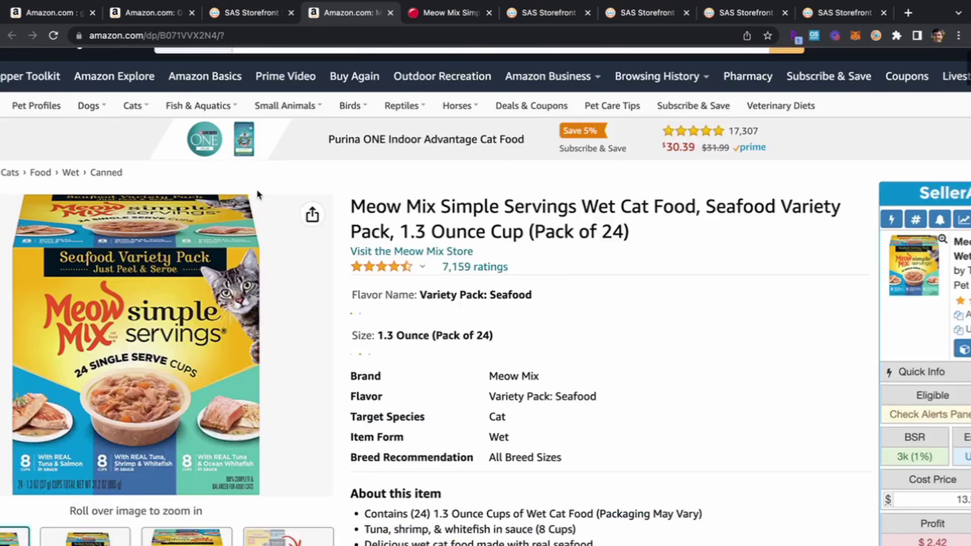
pyautogui.hotkey('ctrl', '-')
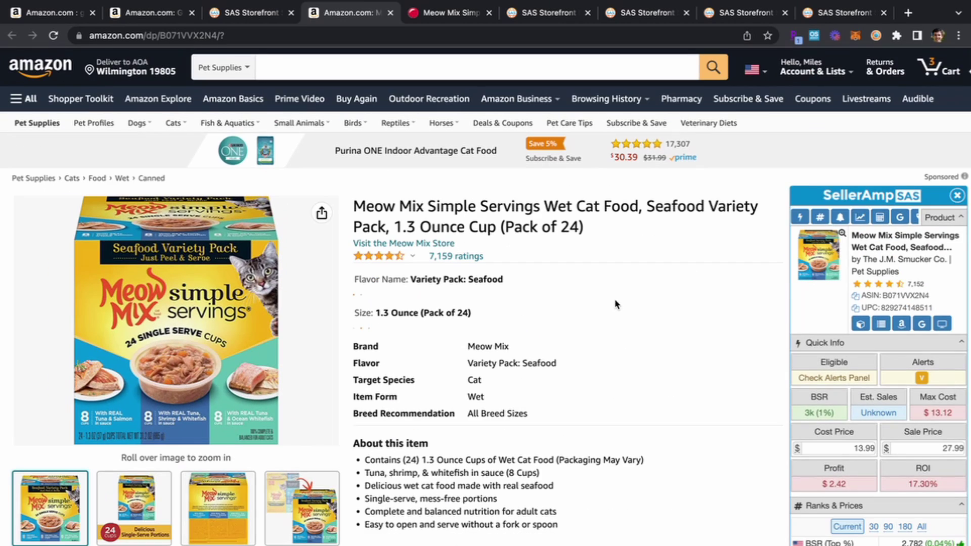
pyautogui.doubleClick(949, 448)
pyautogui.write('28.50')
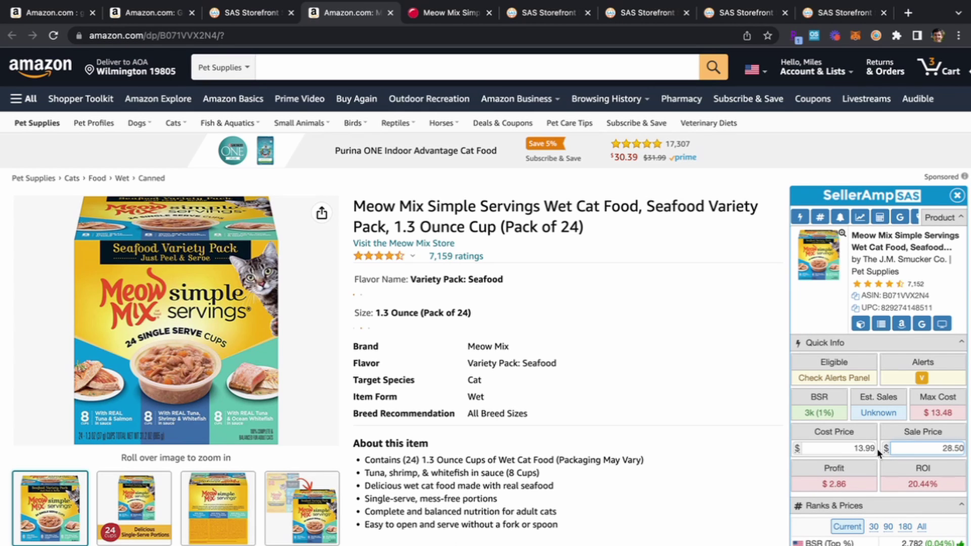
# Step: Check the PetSmart Meow Mix listing's quantity options, leaving quantity at 1
pyautogui.click(445, 14)
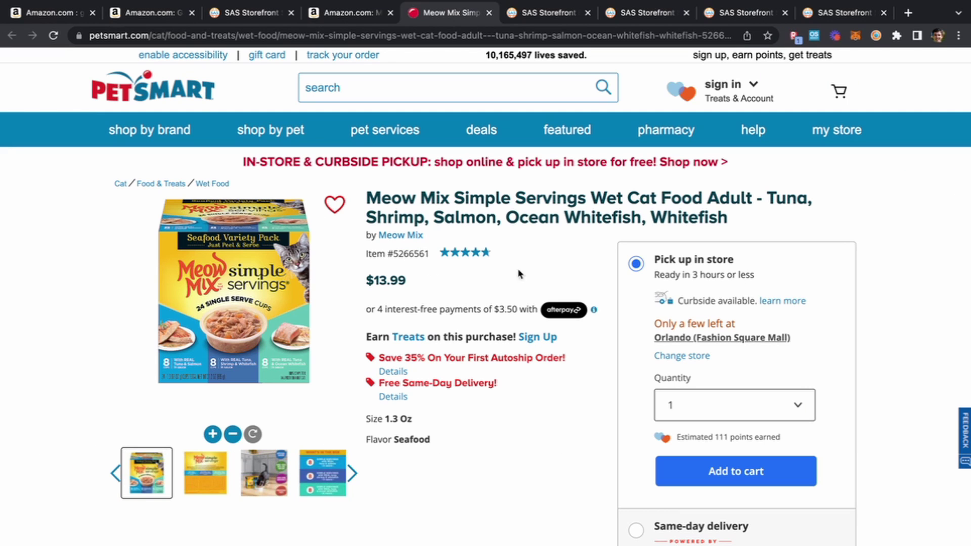
pyautogui.scroll(5, 412, 369)
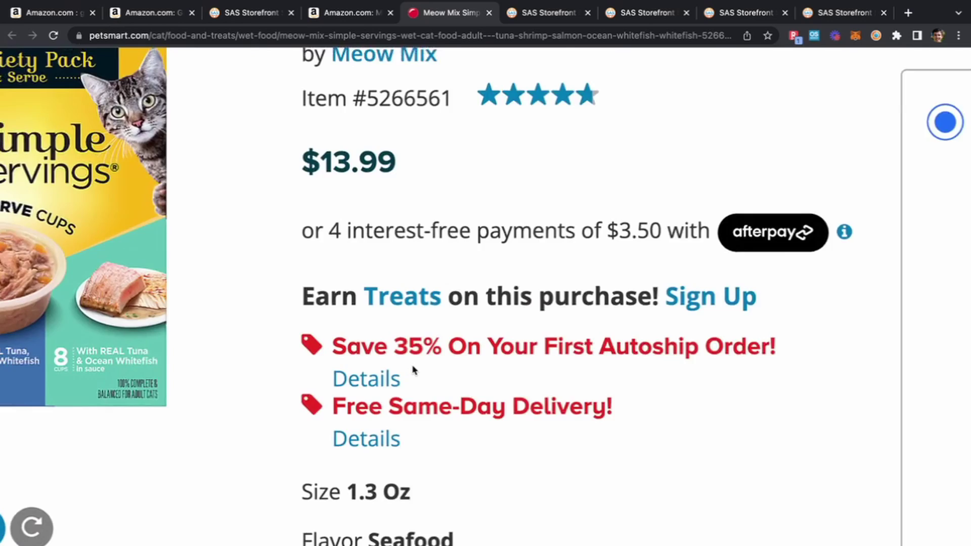
pyautogui.scroll(-5, 412, 369)
pyautogui.click(728, 409)
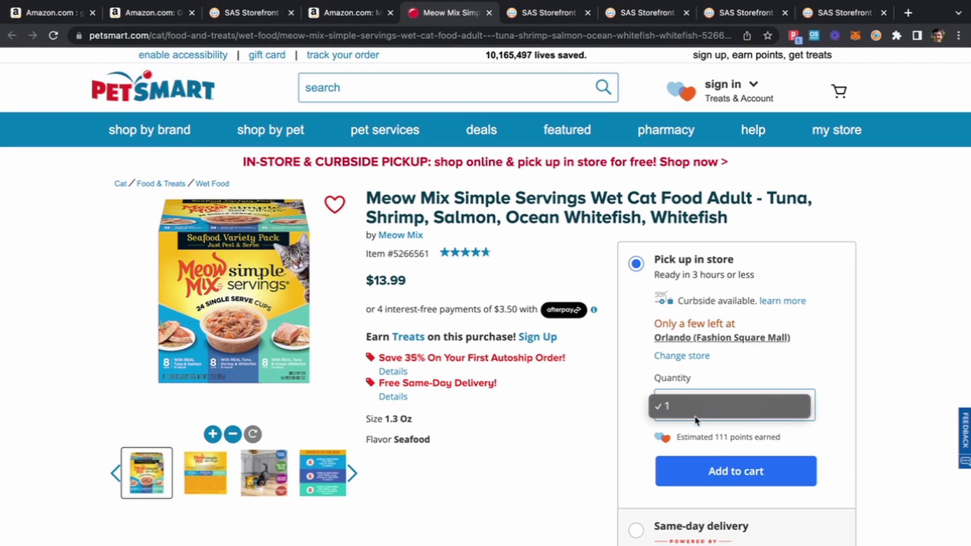
pyautogui.click(574, 397)
# Step: Compare same-day delivery with in-store pickup for the Meow Mix pack
pyautogui.click(636, 530)
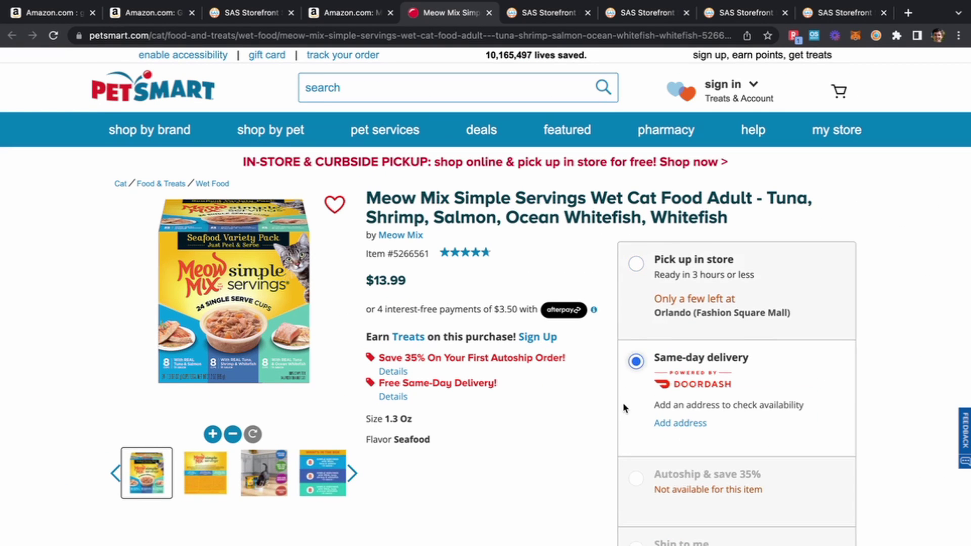
pyautogui.scroll(-3, 637, 403)
pyautogui.click(645, 399)
pyautogui.scroll(-2, 640, 468)
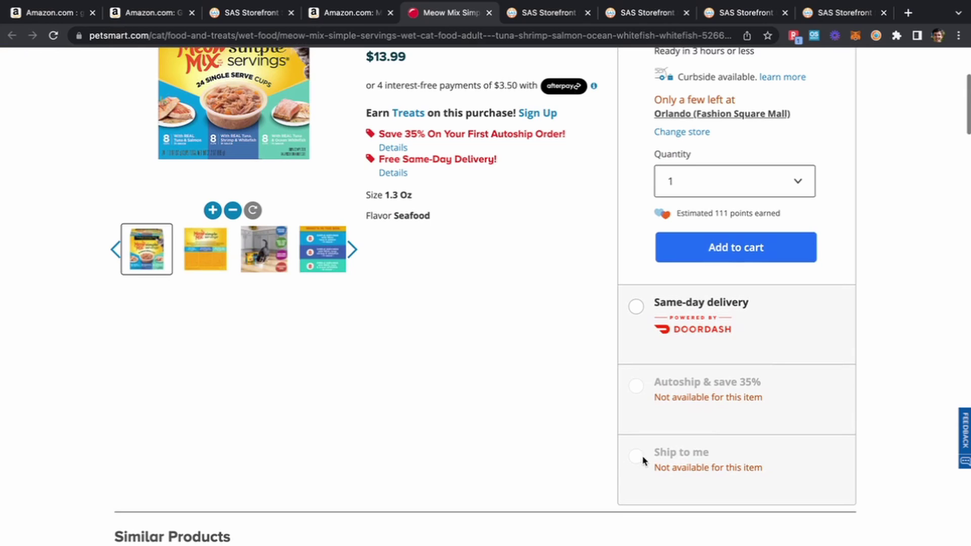
pyautogui.scroll(5, 531, 329)
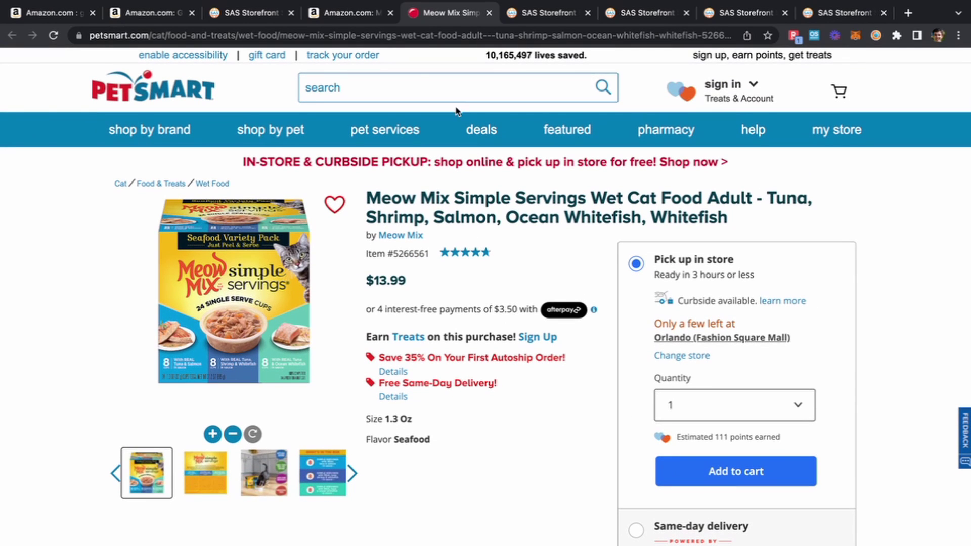
pyautogui.click(329, 14)
# Step: Close the Amazon and PetSmart Meow Mix pages
pyautogui.click(391, 13)
pyautogui.click(391, 12)
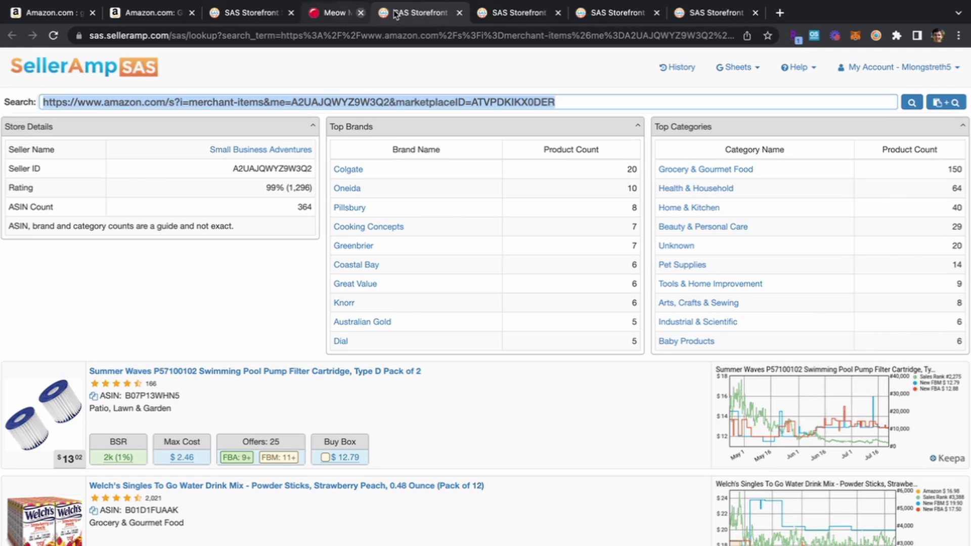
pyautogui.scroll(-3, 401, 296)
pyautogui.scroll(-5, 401, 296)
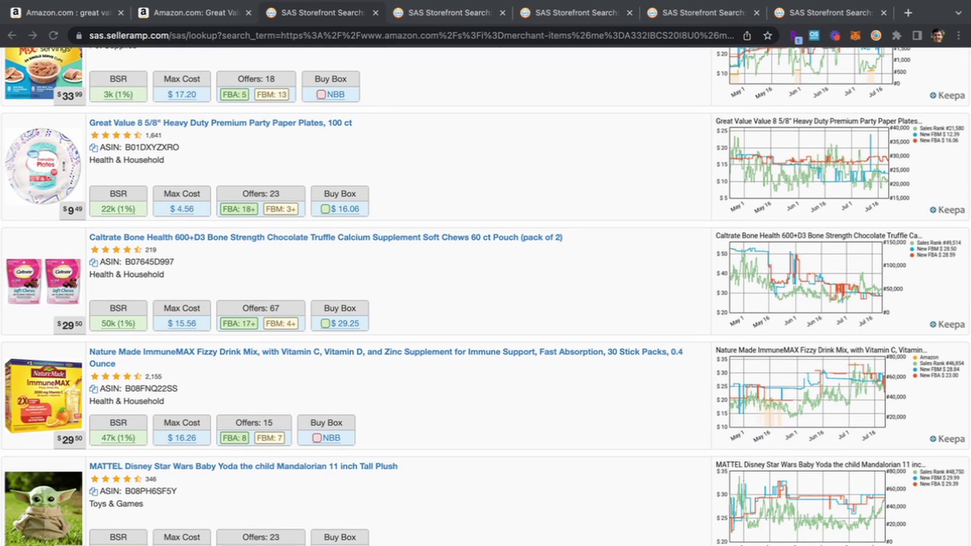
pyautogui.moveTo(433, 489)
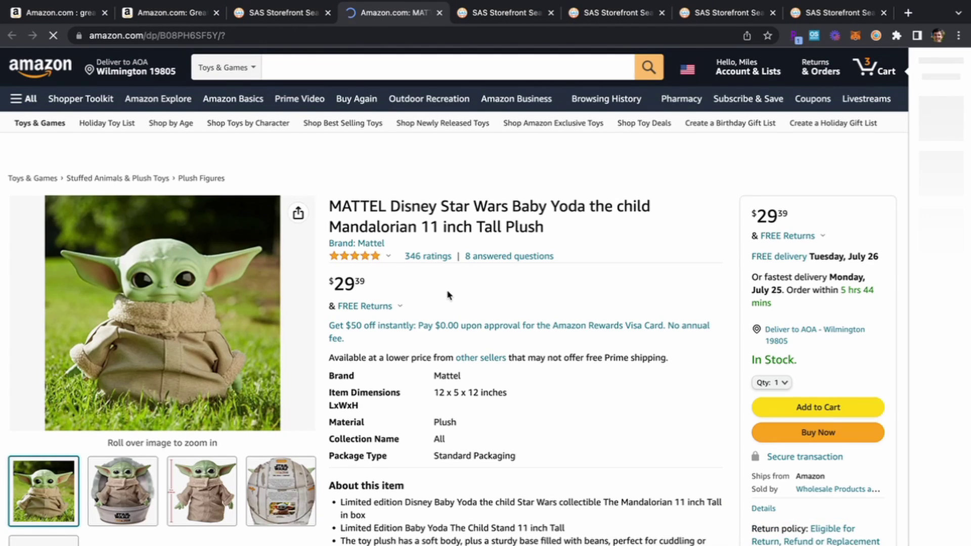
# Step: View the Baby Yoda plush's Keepa price history over All, then Year
pyautogui.scroll(-1, 447, 293)
pyautogui.scroll(-5, 447, 292)
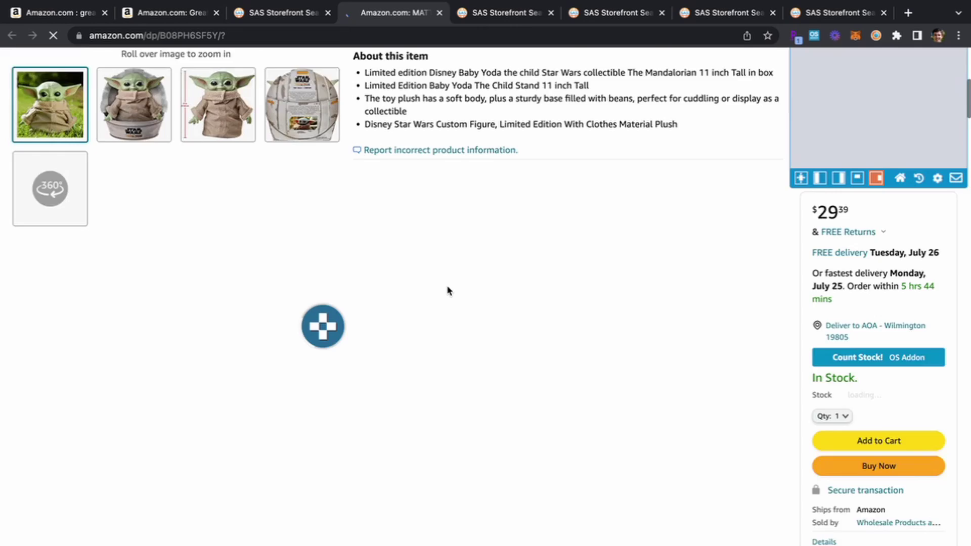
pyautogui.scroll(-3, 447, 291)
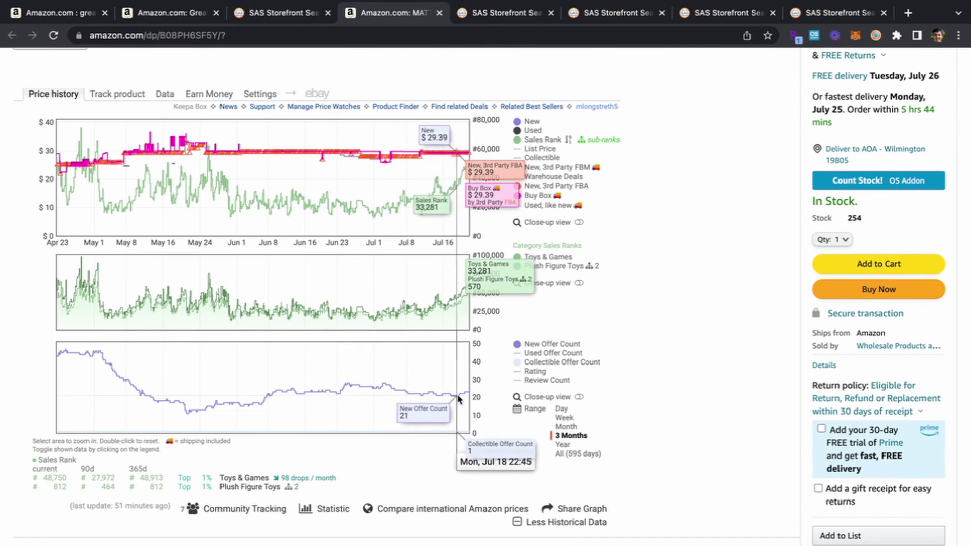
pyautogui.click(561, 454)
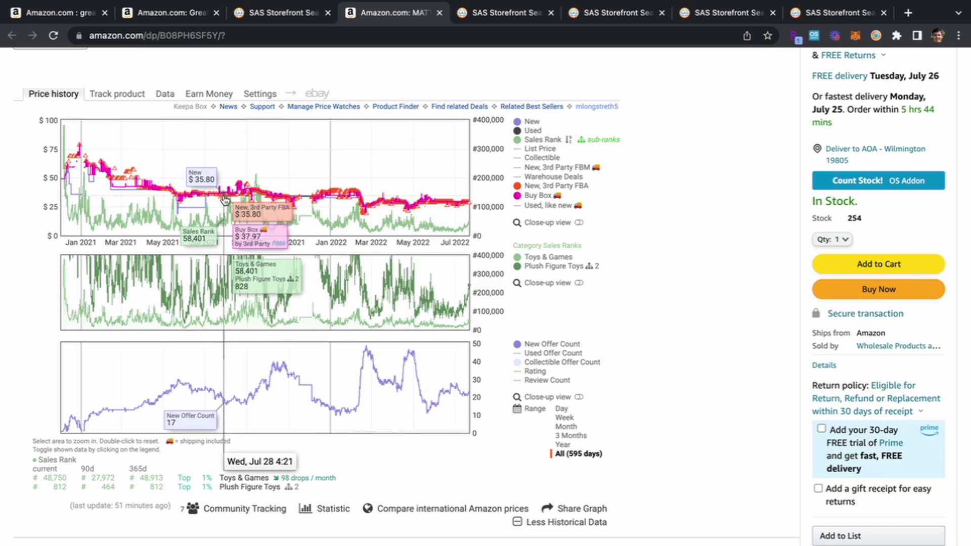
pyautogui.click(562, 445)
pyautogui.scroll(15, 565, 448)
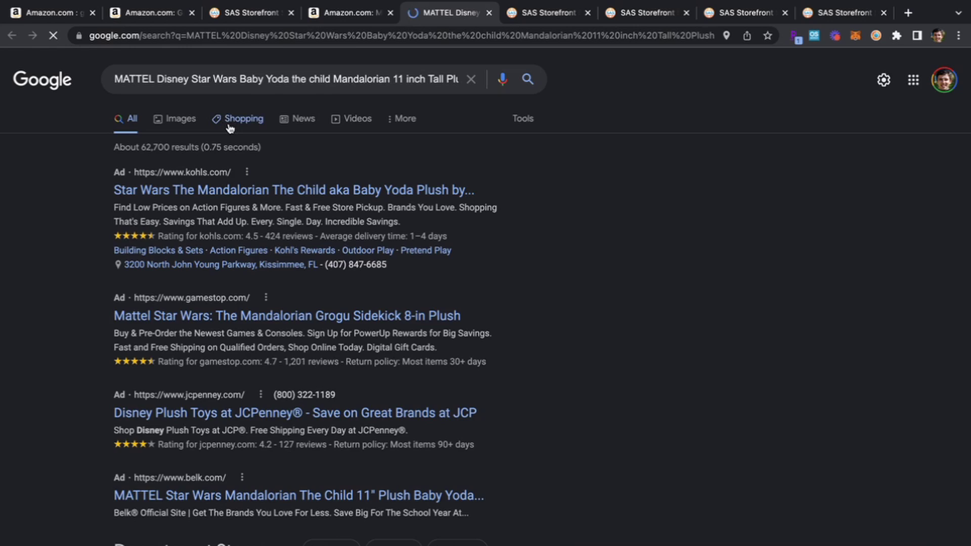
# Step: Open Zavvi's $14.99 plush listing from Google Shopping and close the Google results
pyautogui.click(229, 125)
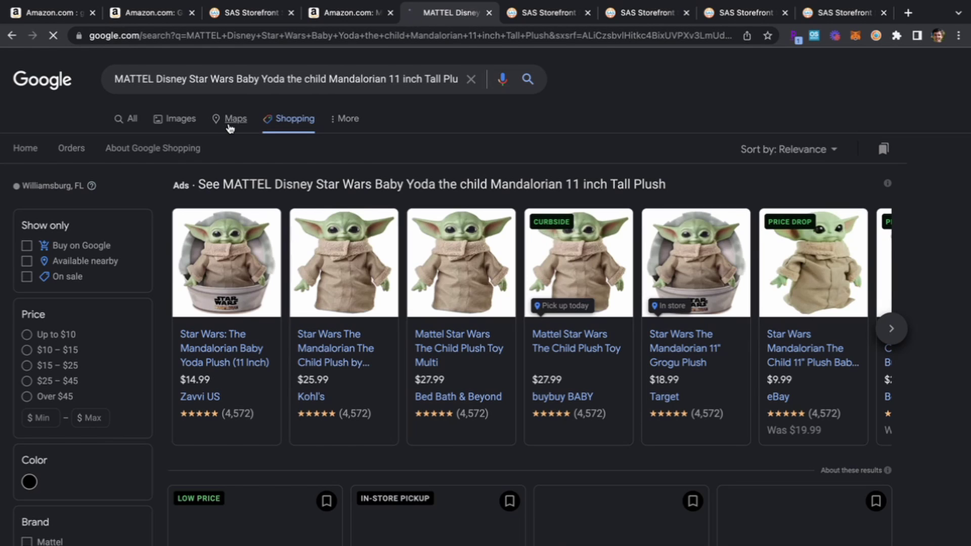
pyautogui.click(359, 17)
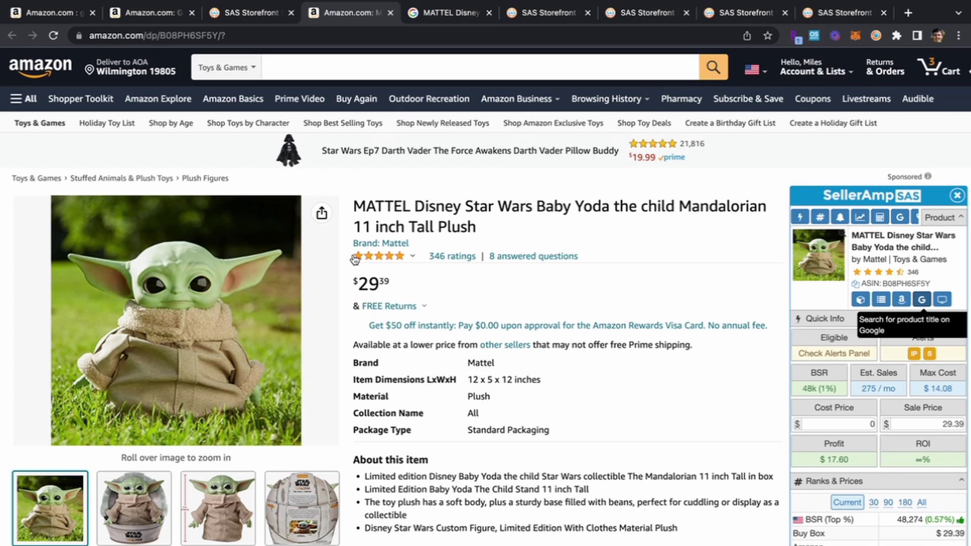
pyautogui.hotkey('ctrl', 'Tab')
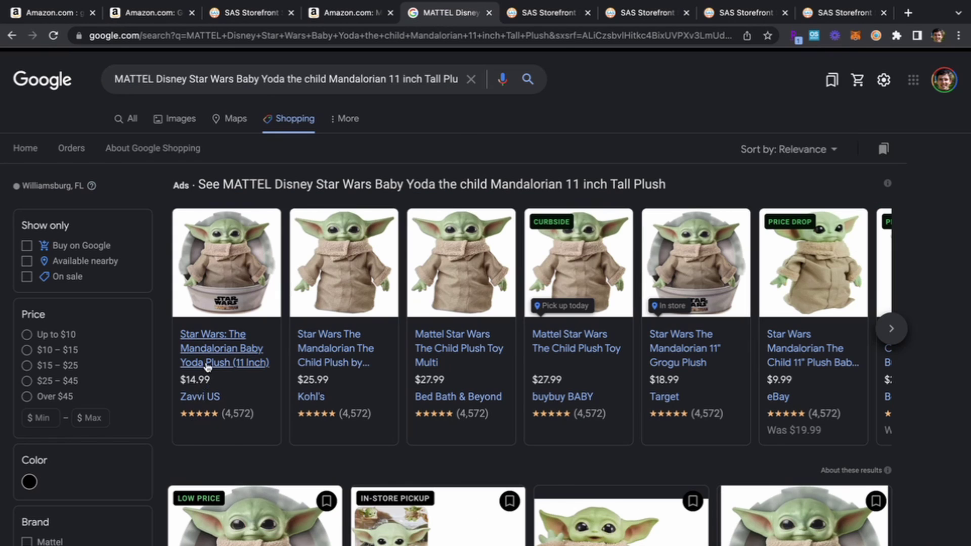
pyautogui.click(207, 363)
pyautogui.click(438, 32)
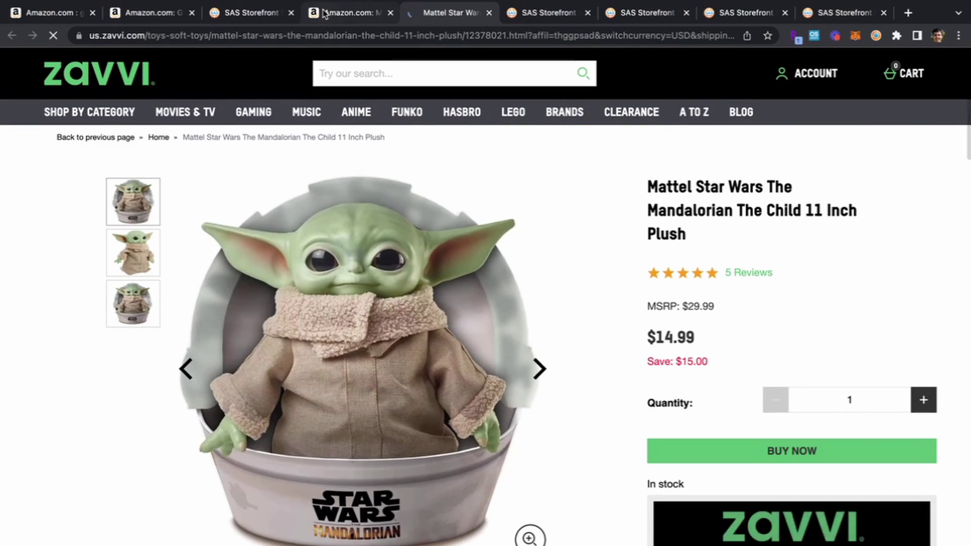
# Step: Dismiss Zavvi's sign-up popup and return to the Amazon plush listing
pyautogui.click(317, 19)
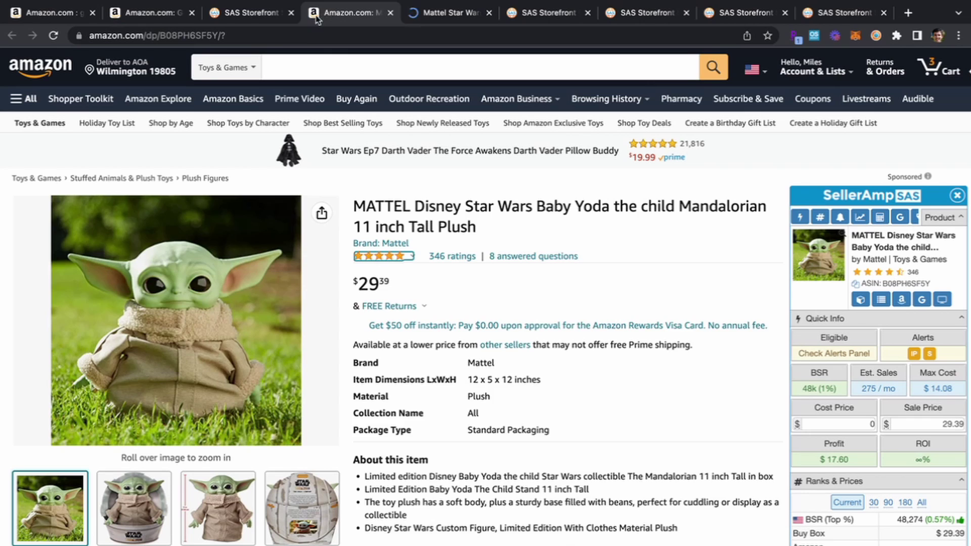
pyautogui.moveTo(146, 503)
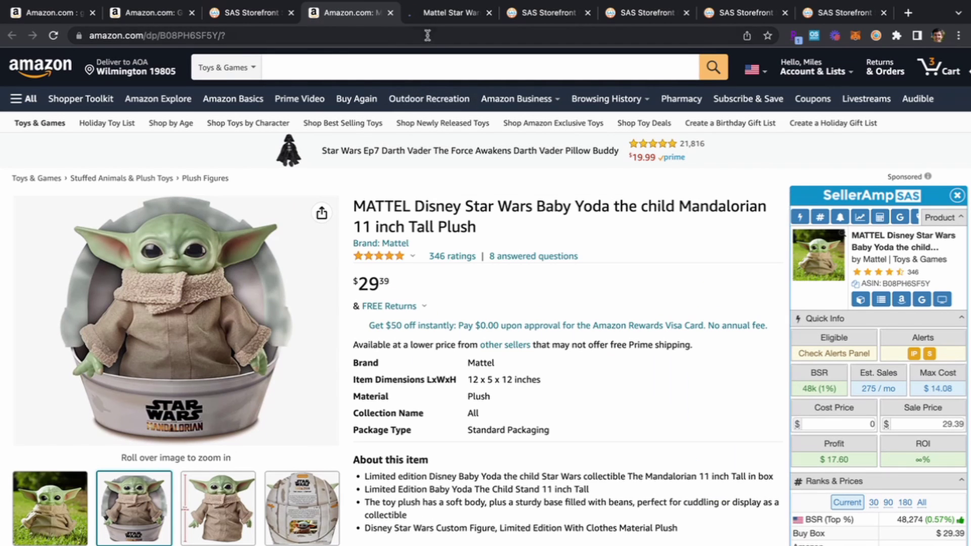
pyautogui.click(436, 14)
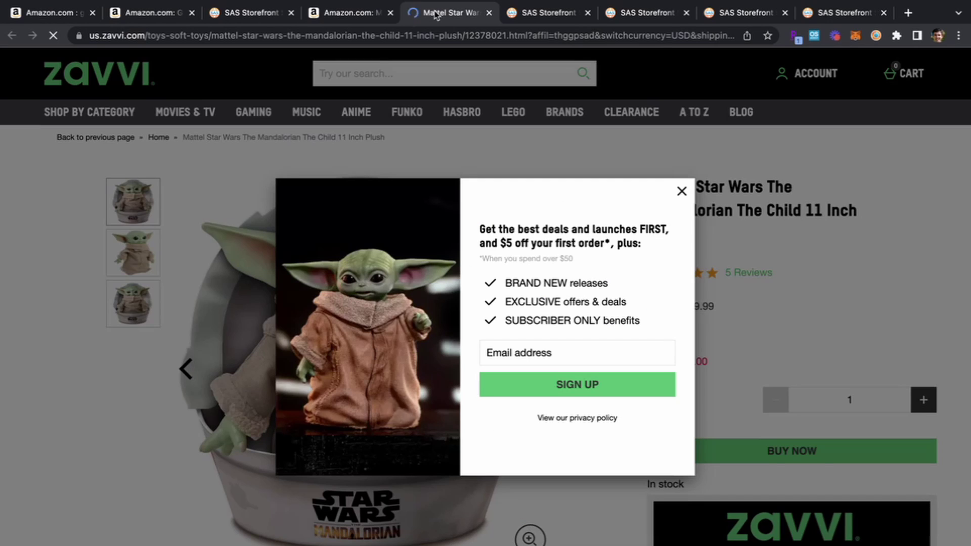
pyautogui.click(681, 190)
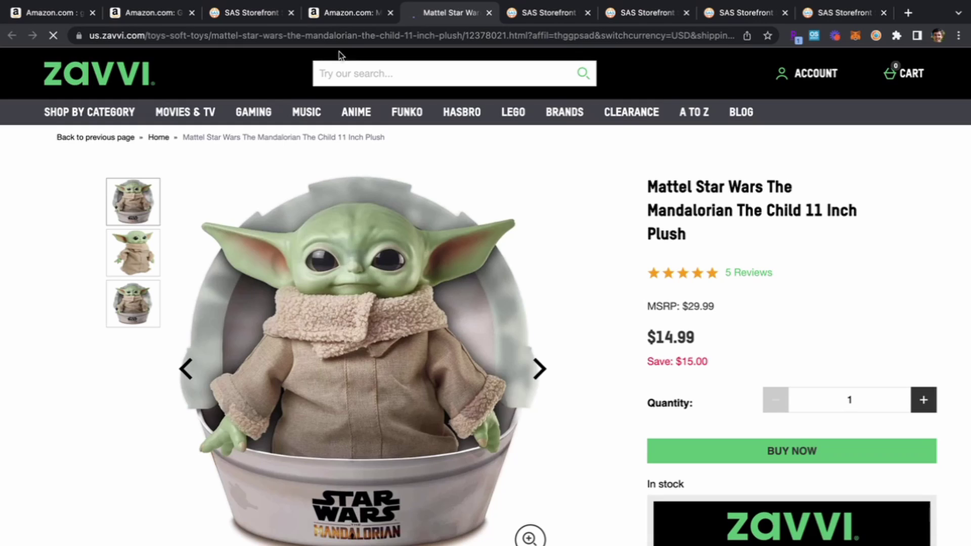
pyautogui.click(328, 15)
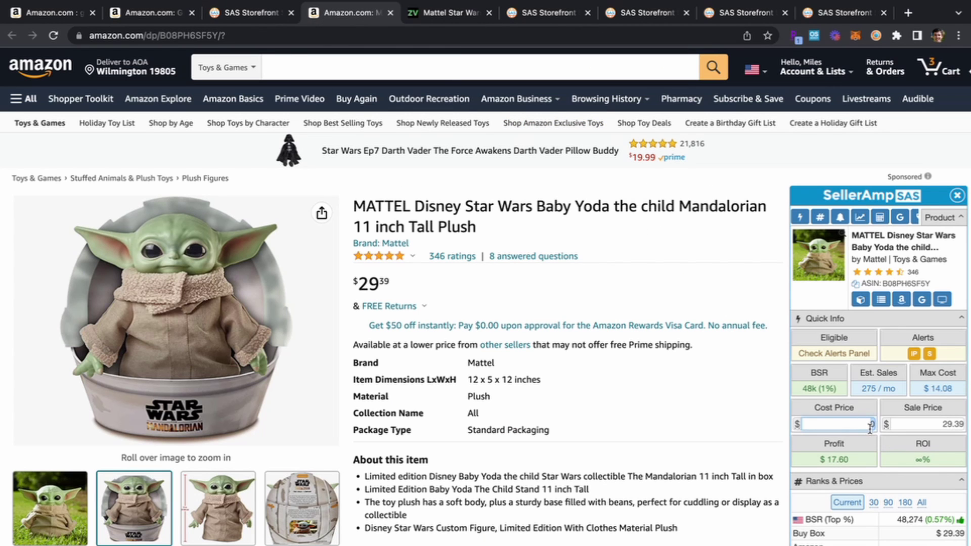
# Step: Enter a 16 cost price for the plush, review the profit, then close its Amazon page
pyautogui.write('16')
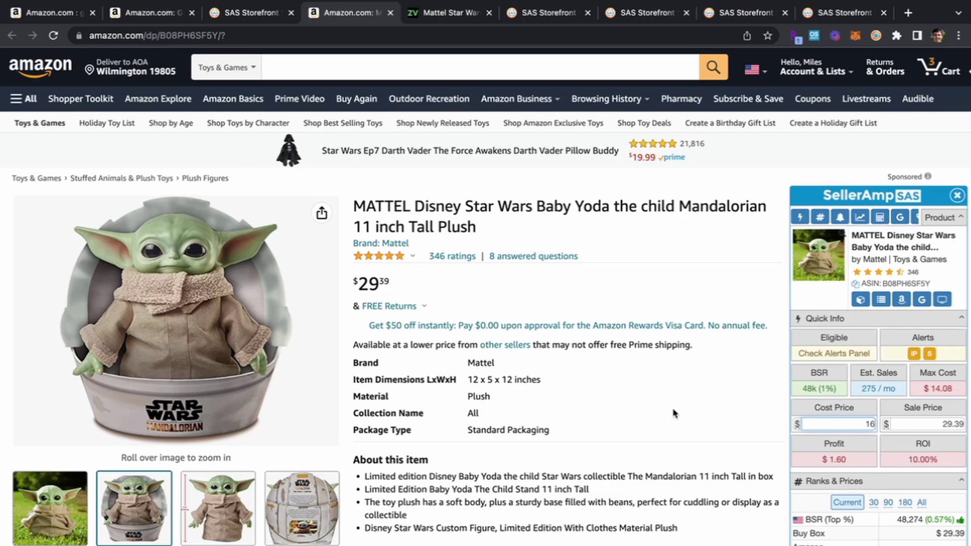
pyautogui.scroll(-10, 674, 413)
pyautogui.scroll(3, 671, 411)
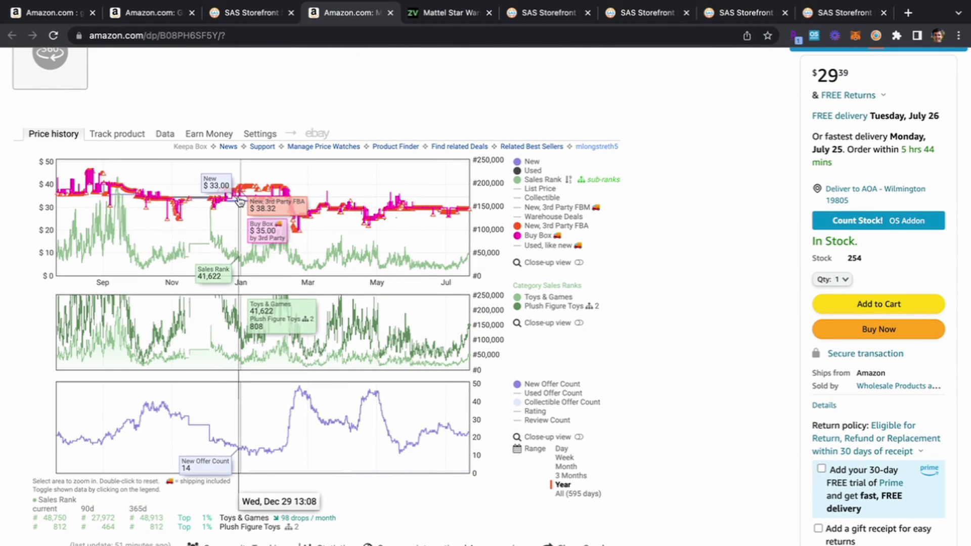
pyautogui.scroll(12, 256, 202)
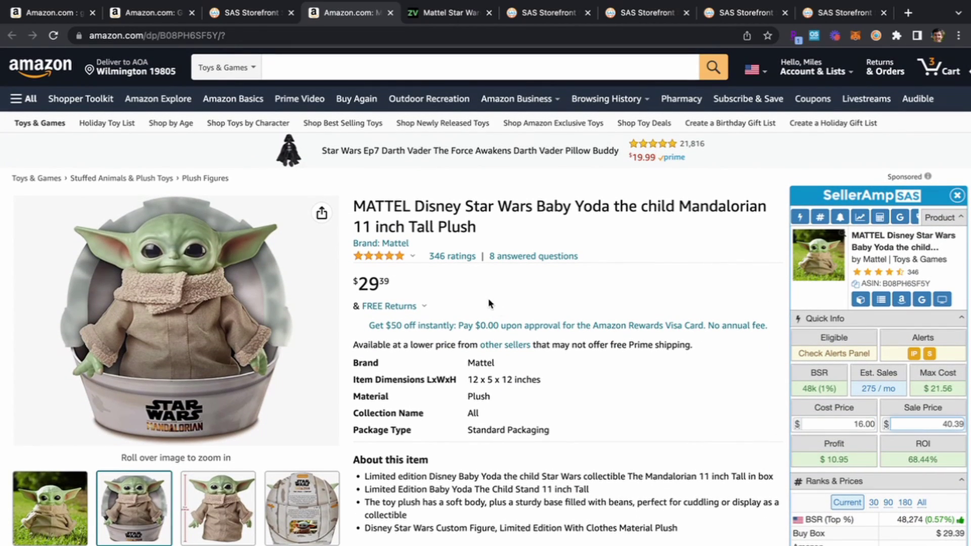
pyautogui.scroll(-12, 491, 318)
pyautogui.scroll(12, 493, 325)
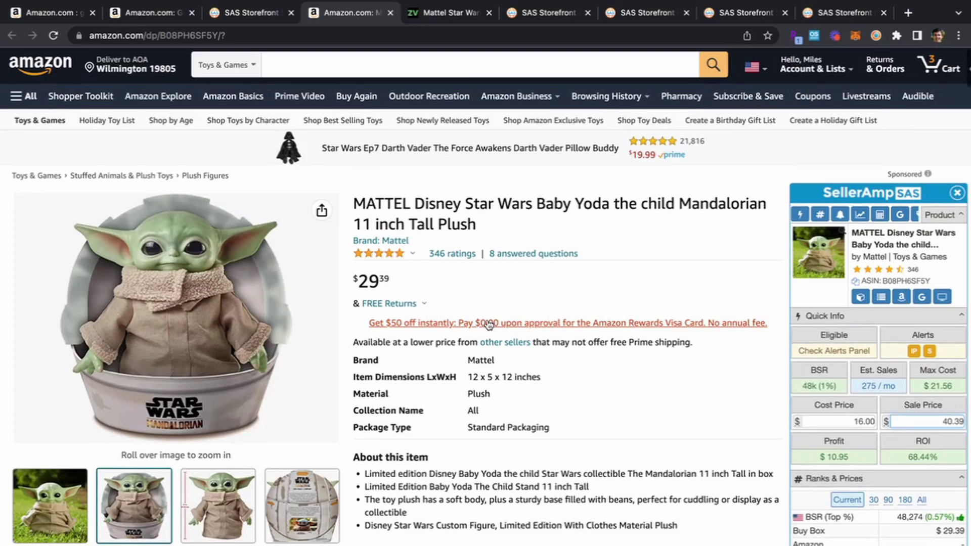
pyautogui.click(390, 12)
# Step: Close the Zavvi page and look up the seventh paper plates offer's seller storefront
pyautogui.click(390, 13)
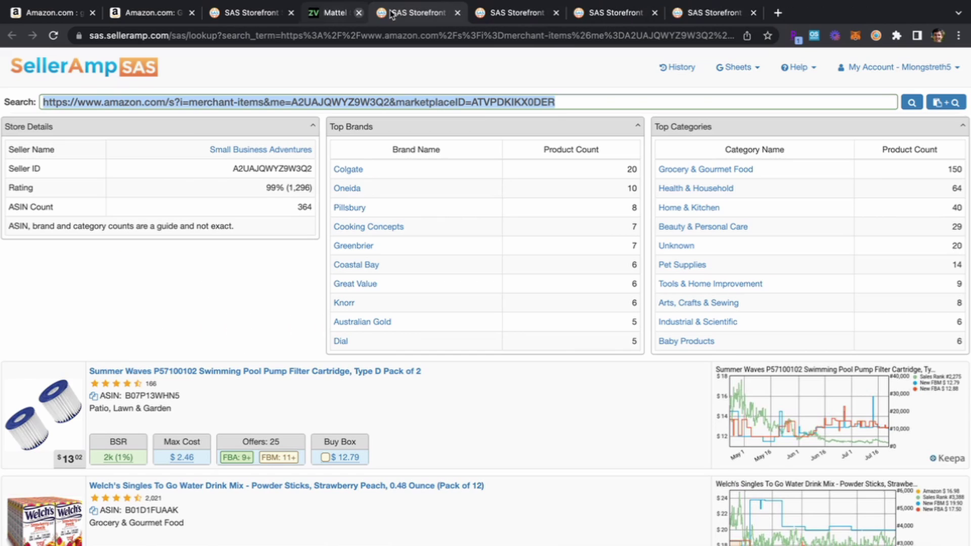
pyautogui.click(269, 19)
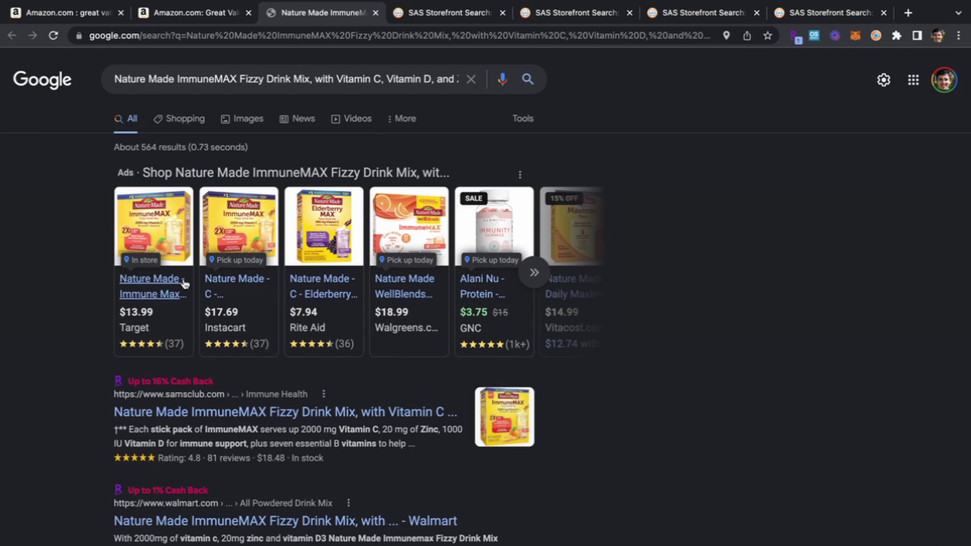
pyautogui.click(192, 12)
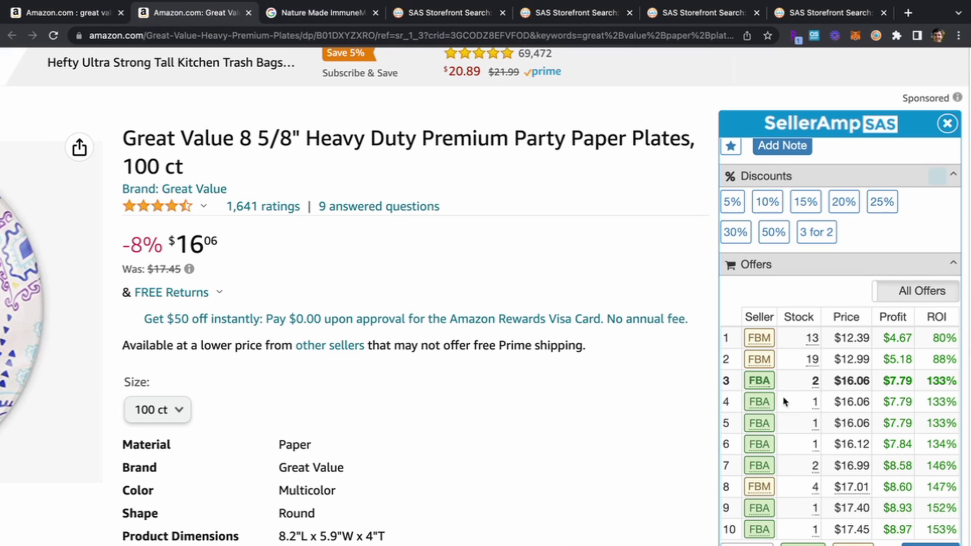
pyautogui.moveTo(759, 383)
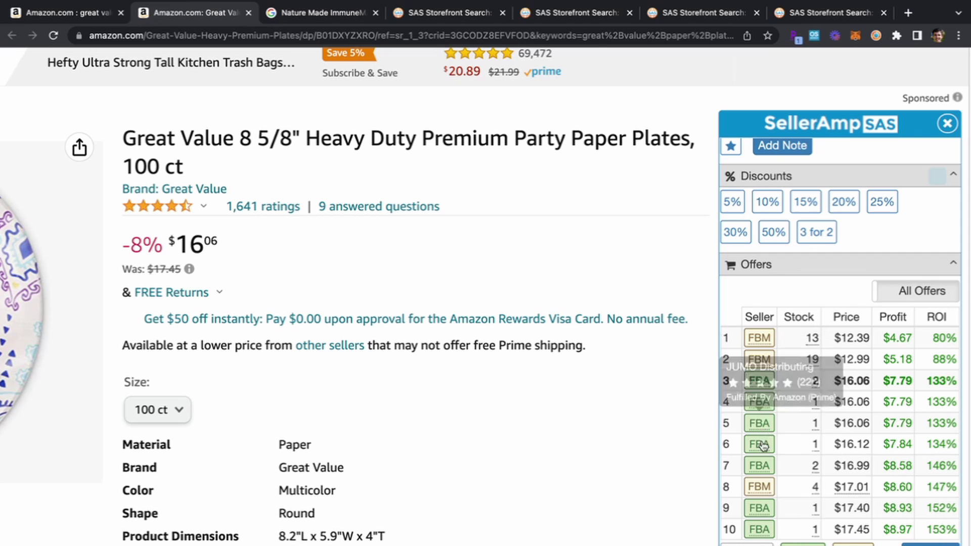
pyautogui.click(761, 465)
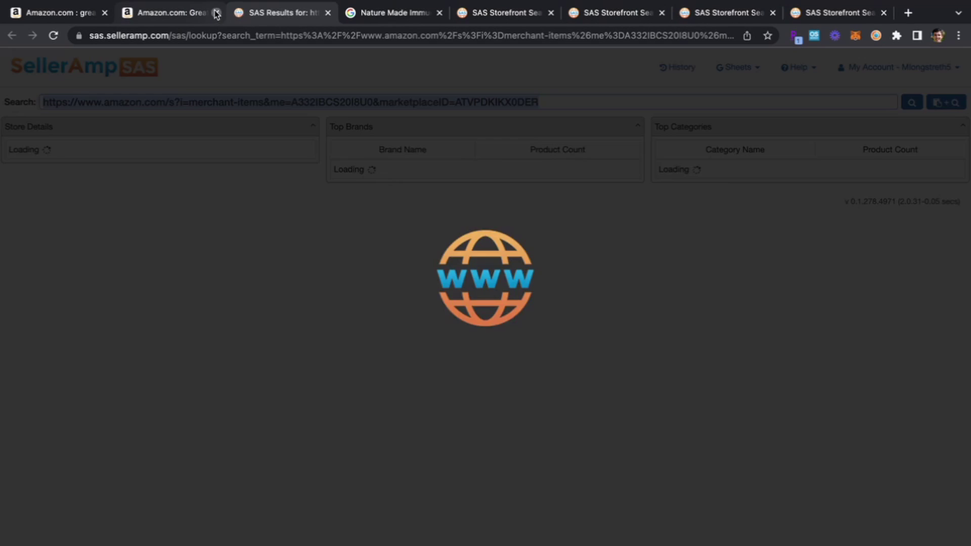
# Step: Close the paper plates listing, a finished storefront search and the Nature Made results
pyautogui.click(217, 13)
pyautogui.scroll(-10, 360, 230)
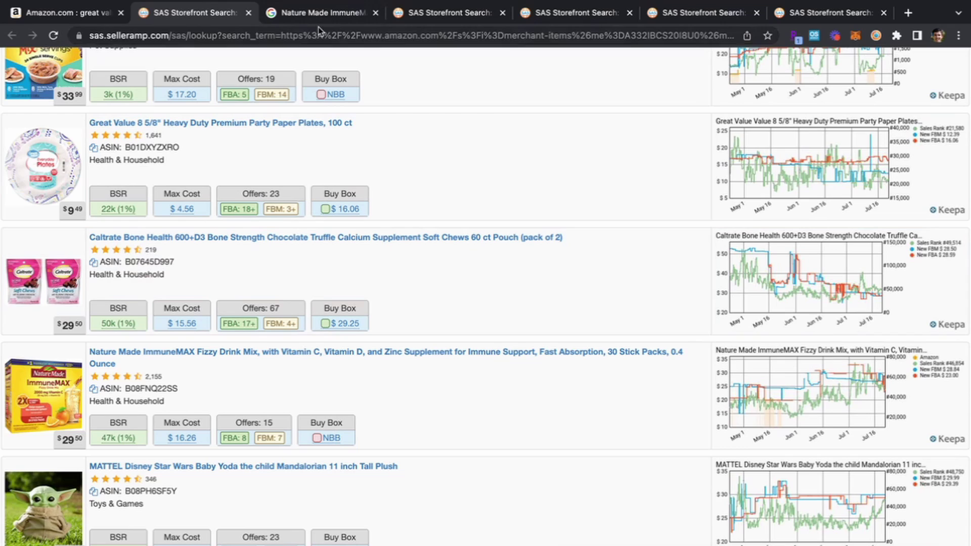
pyautogui.click(349, 36)
pyautogui.click(320, 13)
pyautogui.click(248, 13)
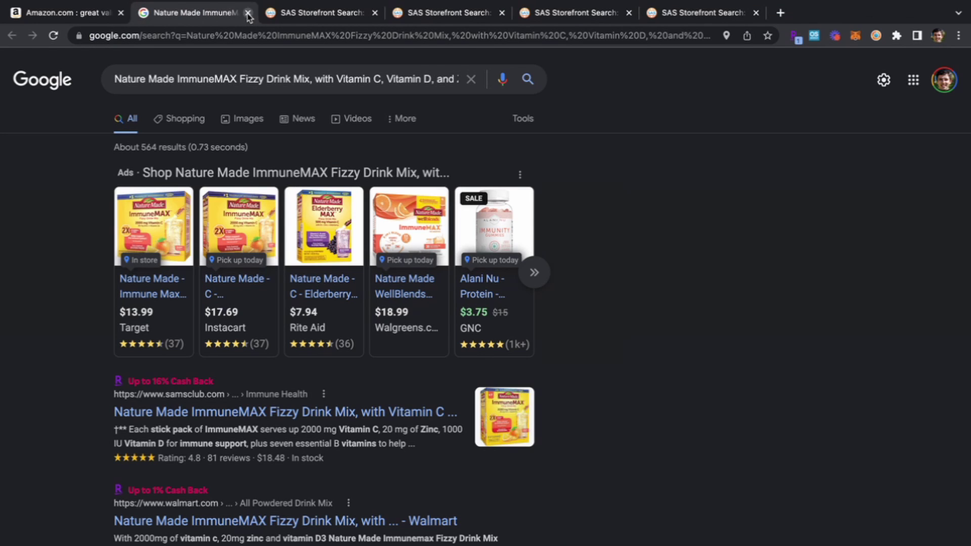
pyautogui.click(249, 12)
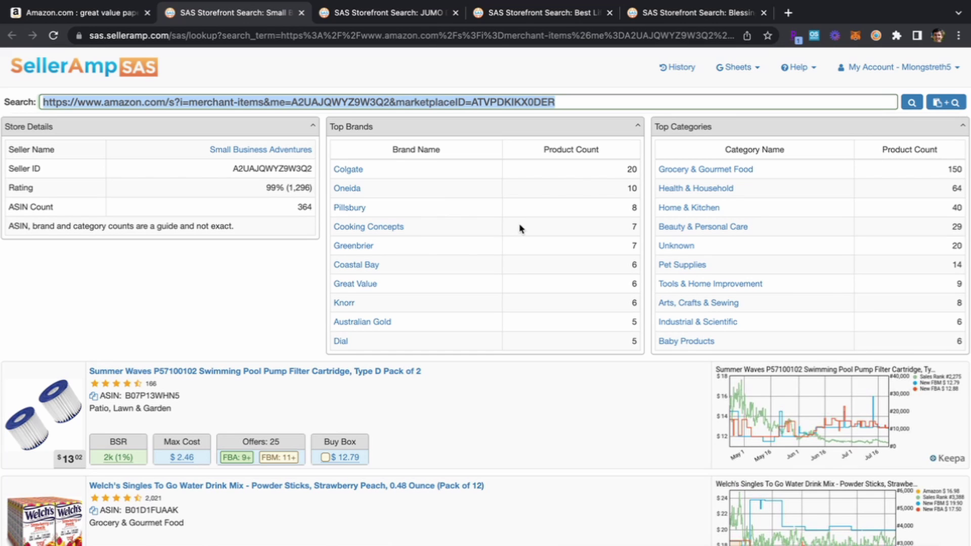
# Step: Scroll the storefront results and open the Summer Waves A/C filter's Amazon page
pyautogui.scroll(5, 518, 227)
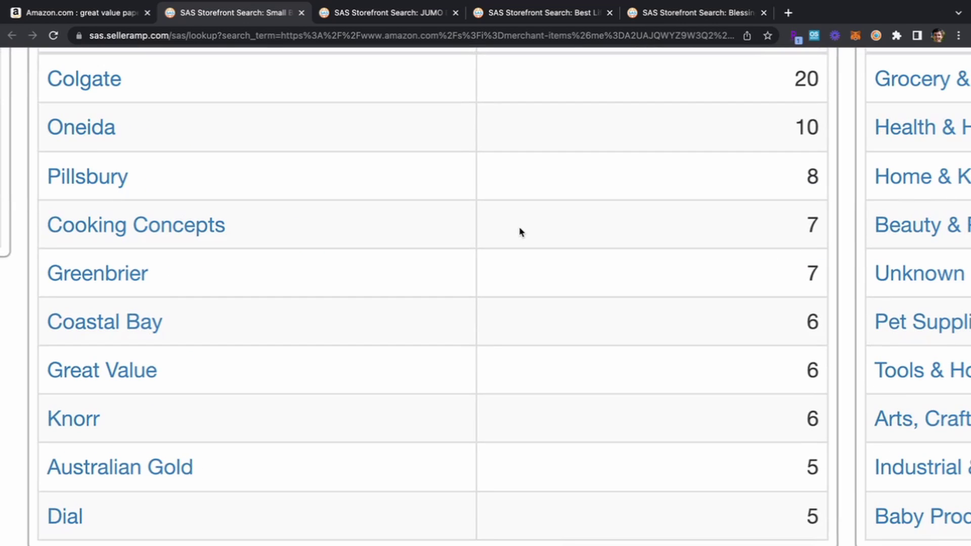
pyautogui.scroll(-5, 520, 232)
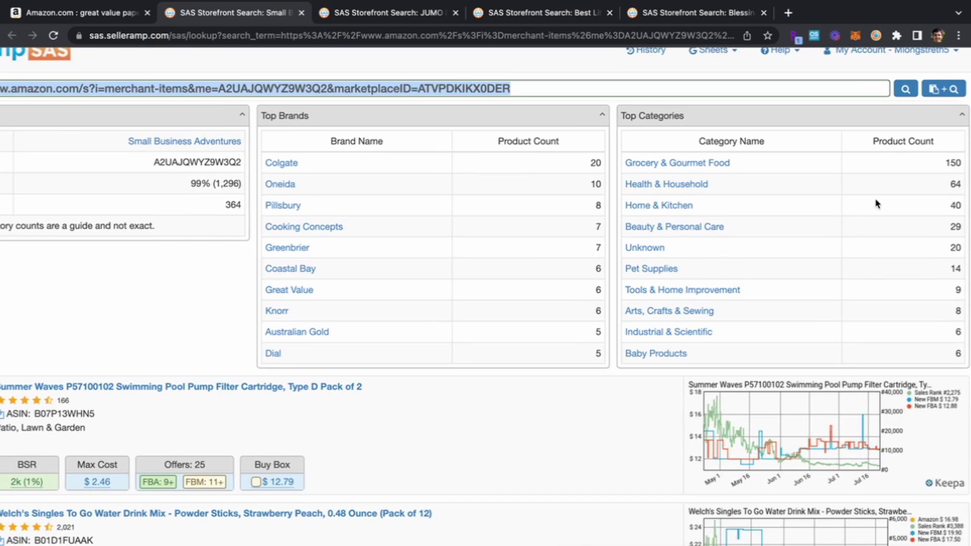
pyautogui.scroll(5, 876, 201)
pyautogui.scroll(-5, 876, 201)
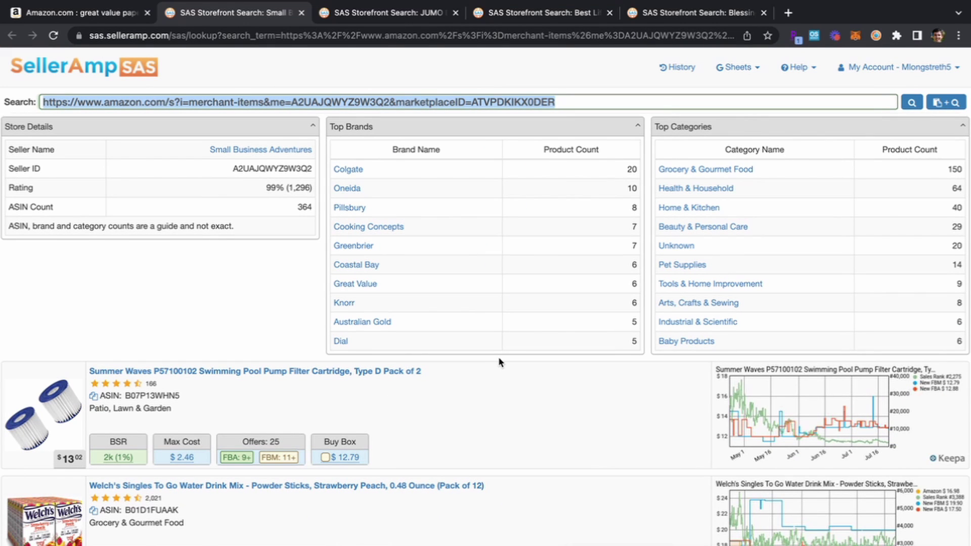
pyautogui.scroll(-7, 499, 361)
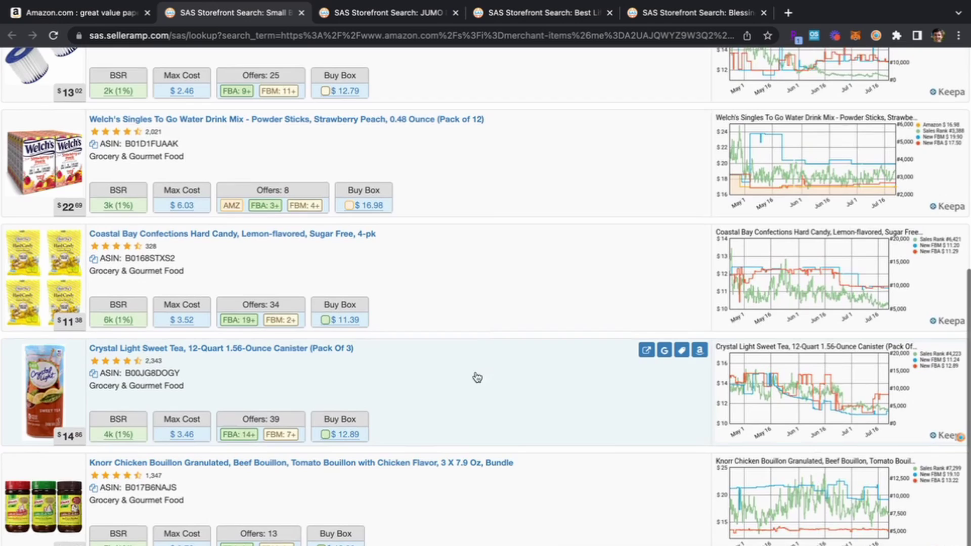
pyautogui.scroll(-9, 329, 391)
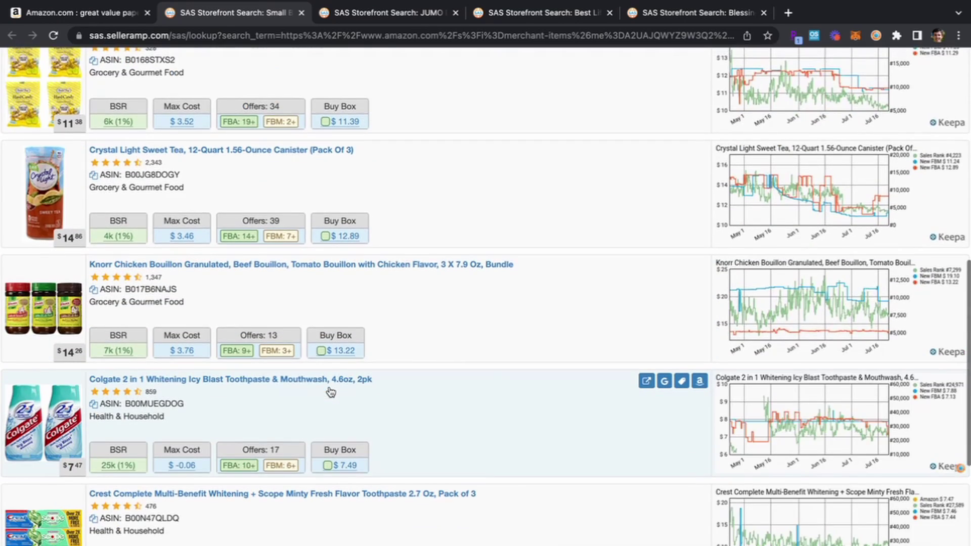
pyautogui.scroll(17, 330, 392)
pyautogui.scroll(-1, 303, 395)
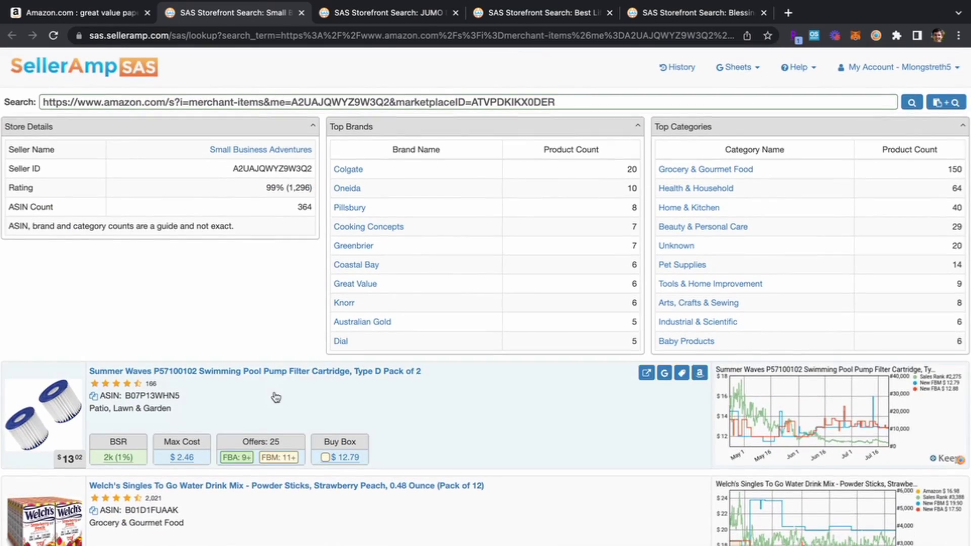
pyautogui.scroll(-2, 275, 397)
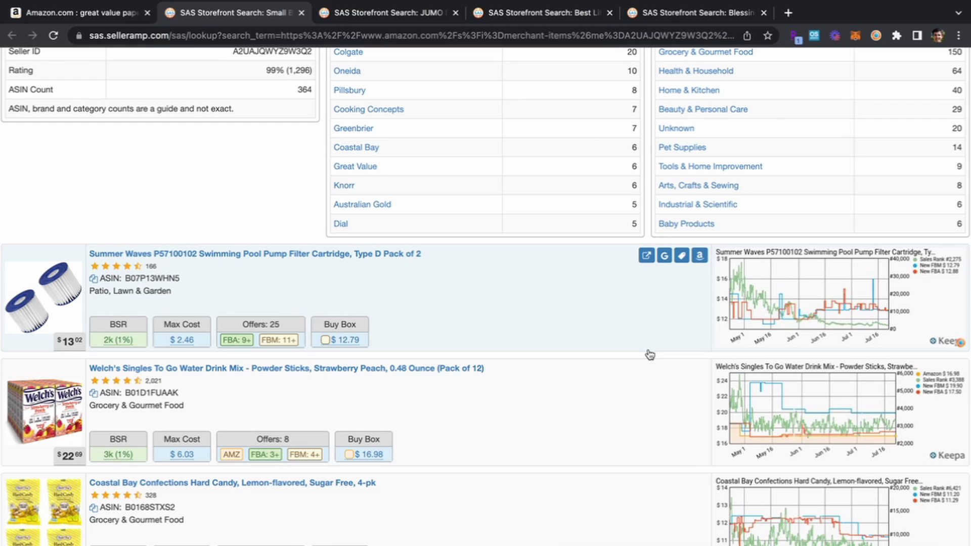
pyautogui.scroll(-3, 786, 318)
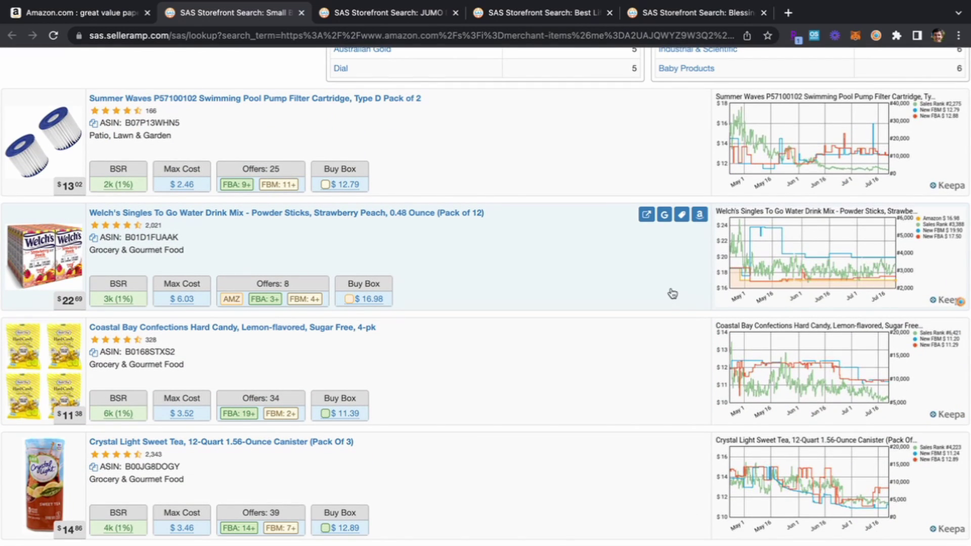
pyautogui.scroll(-2, 657, 298)
pyautogui.scroll(-3, 364, 427)
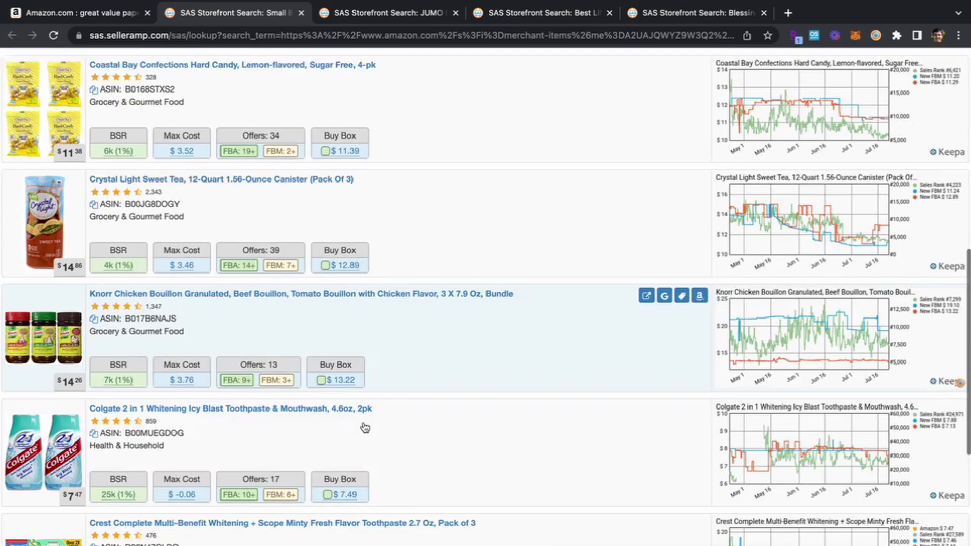
pyautogui.scroll(-8, 364, 427)
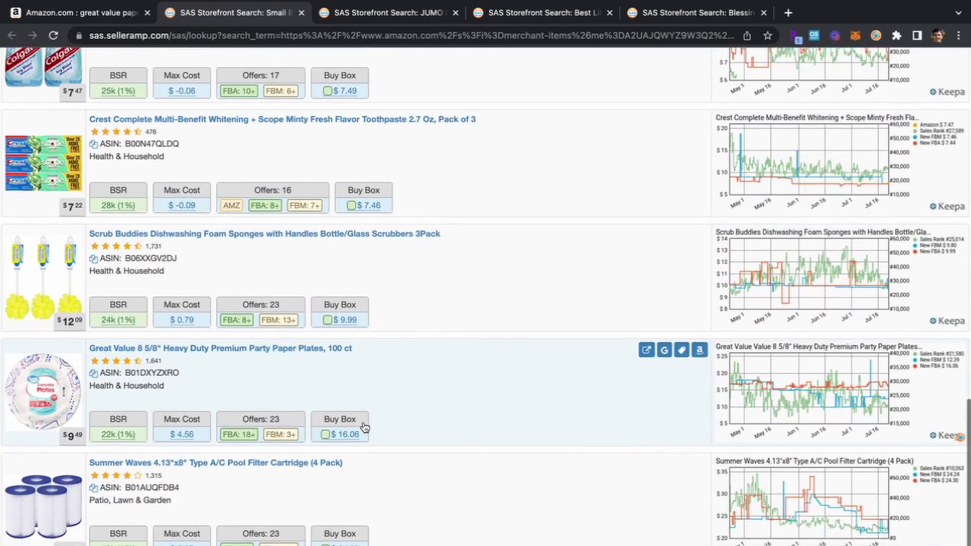
pyautogui.scroll(1, 364, 427)
pyautogui.scroll(-4, 390, 407)
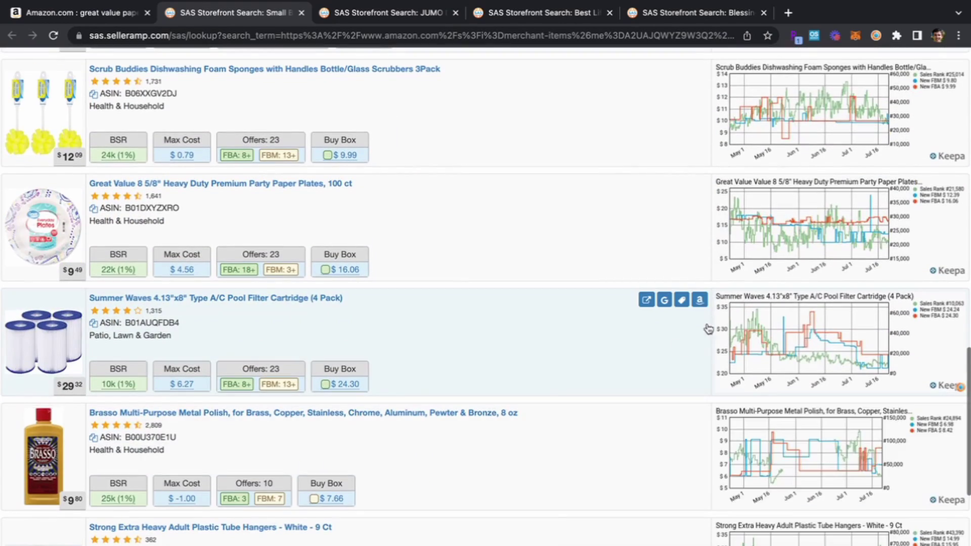
pyautogui.click(700, 303)
pyautogui.click(273, 20)
# Step: Open the Midwest aviation snips' Amazon page from further down the list
pyautogui.scroll(-7, 411, 305)
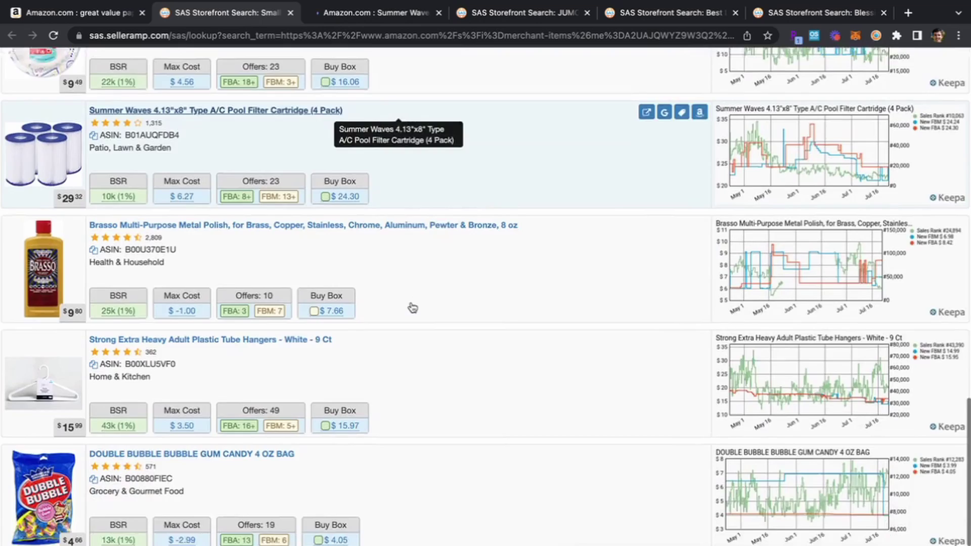
pyautogui.scroll(-3, 352, 368)
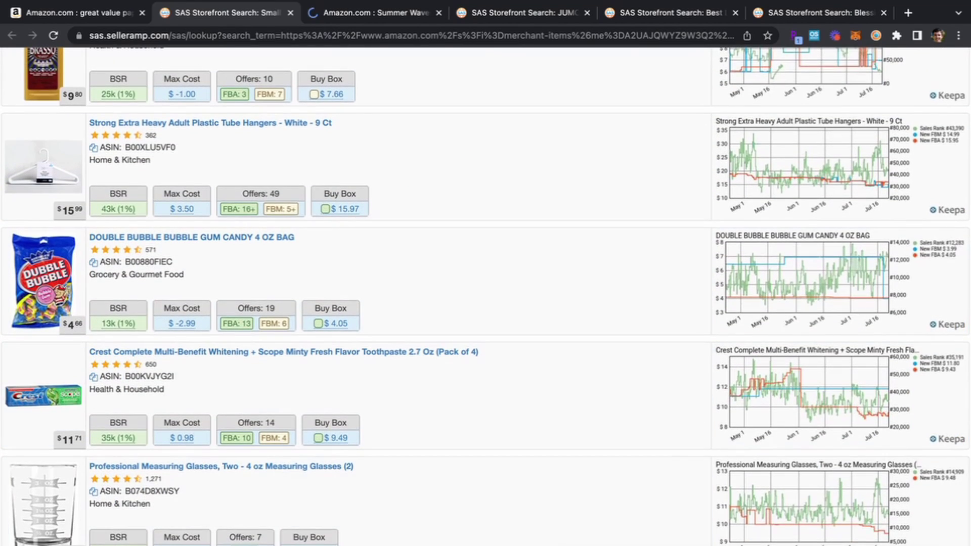
pyautogui.scroll(-1, 423, 448)
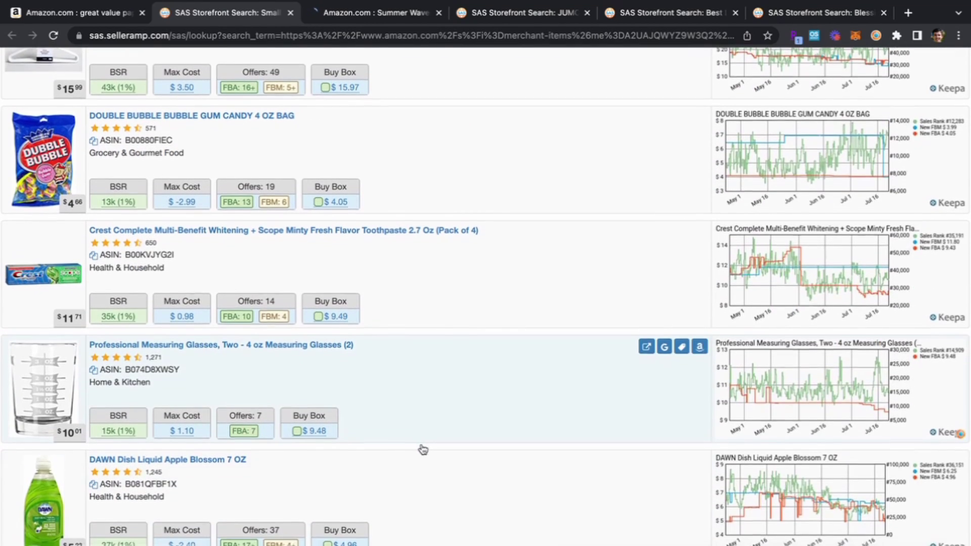
pyautogui.scroll(-8, 418, 438)
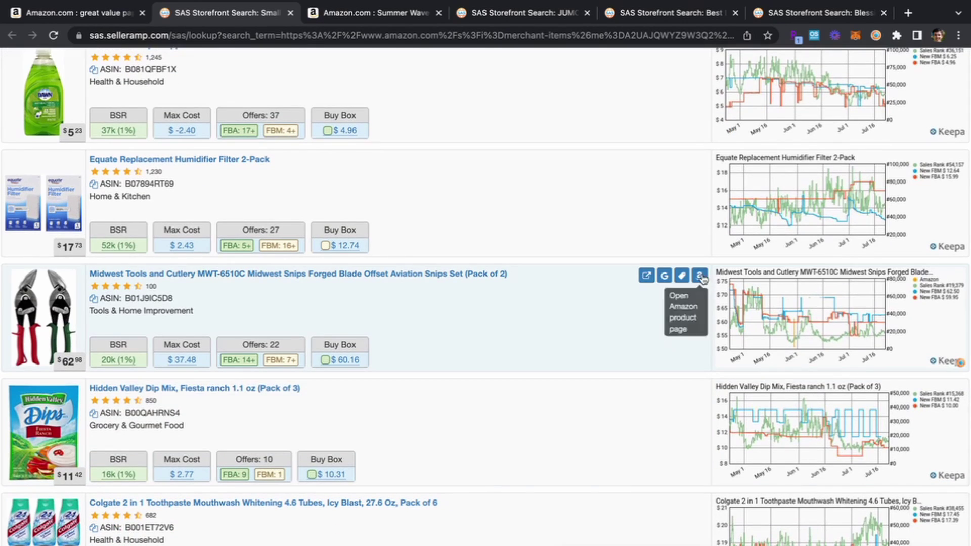
pyautogui.click(701, 277)
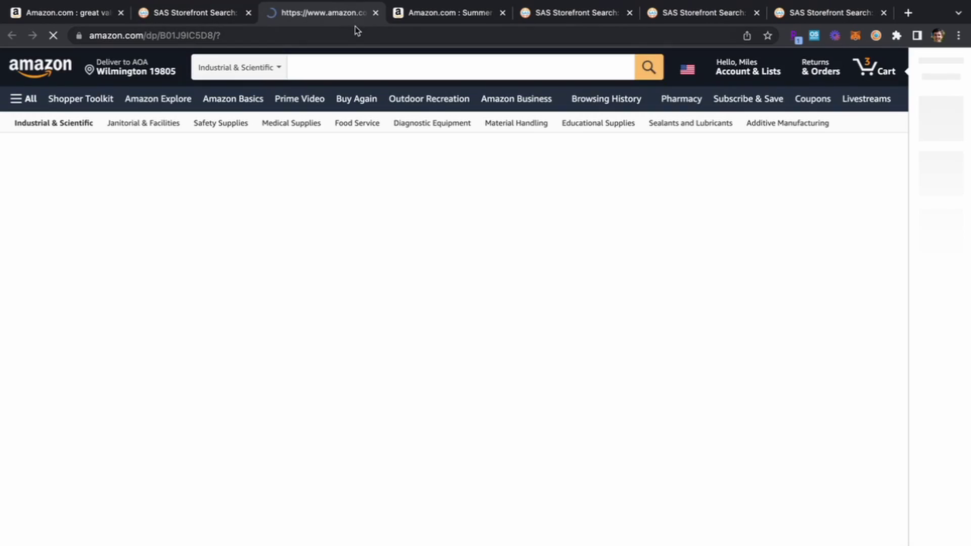
pyautogui.click(201, 15)
pyautogui.scroll(-5, 384, 354)
pyautogui.scroll(-6, 404, 414)
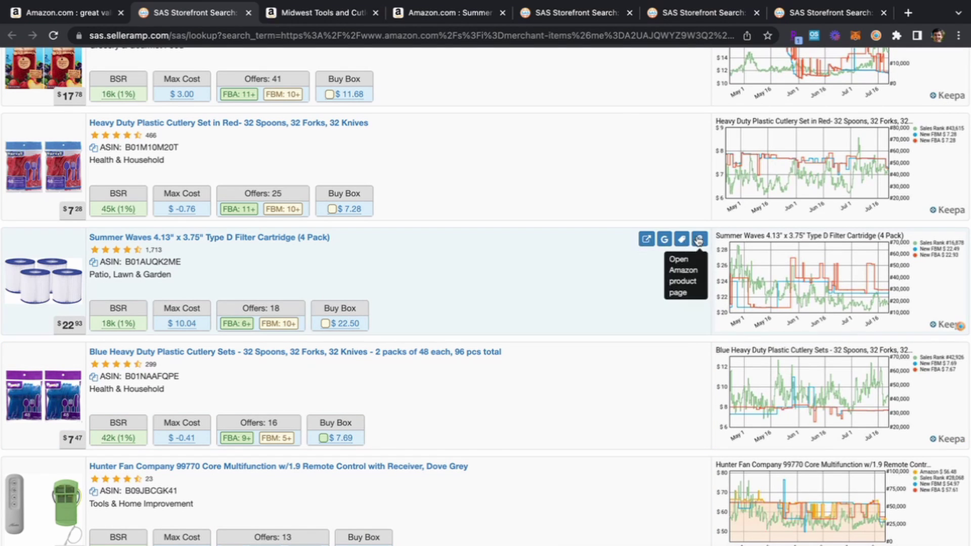
# Step: Open the Summer Waves Type D filter's Amazon page and search its title on Google
pyautogui.click(694, 239)
pyautogui.moveTo(494, 36); pyautogui.dragTo(397, 35)
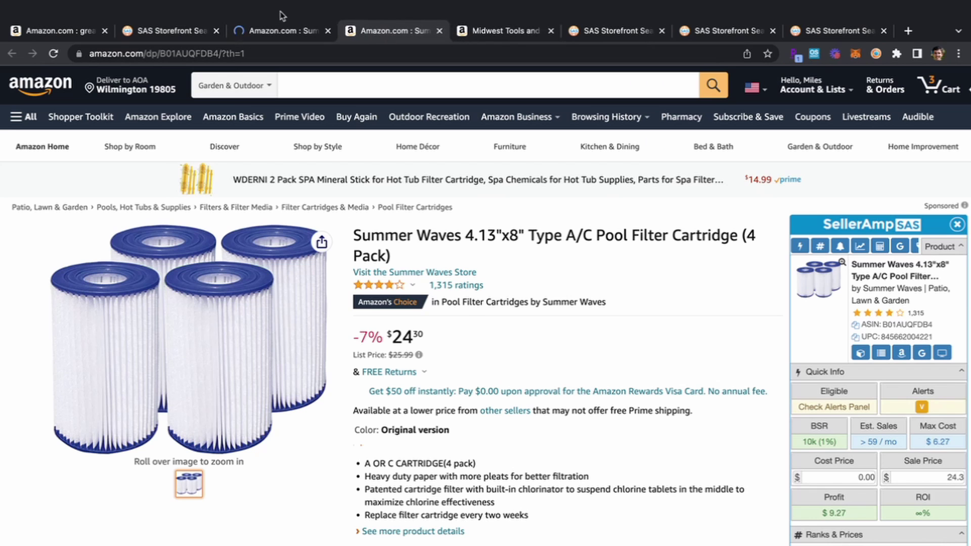
pyautogui.click(282, 29)
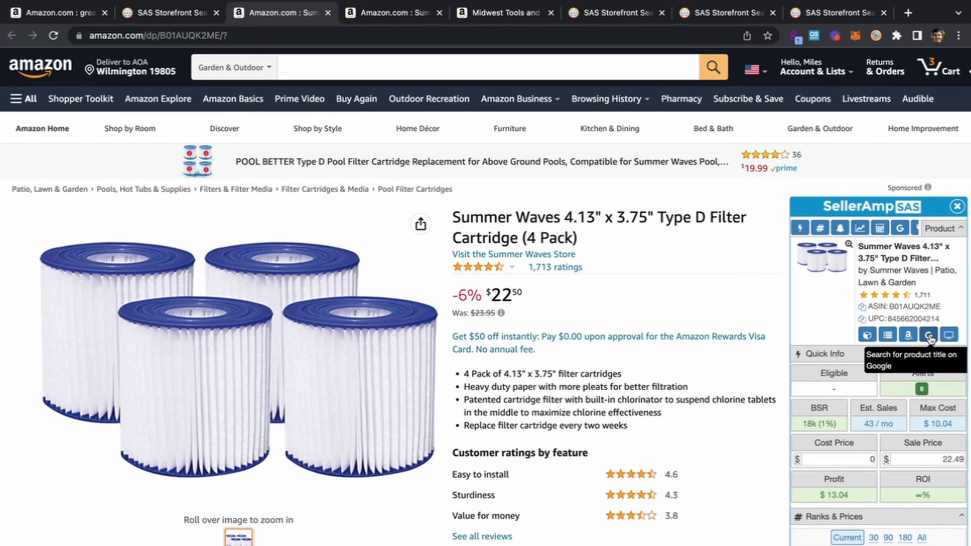
pyautogui.click(929, 335)
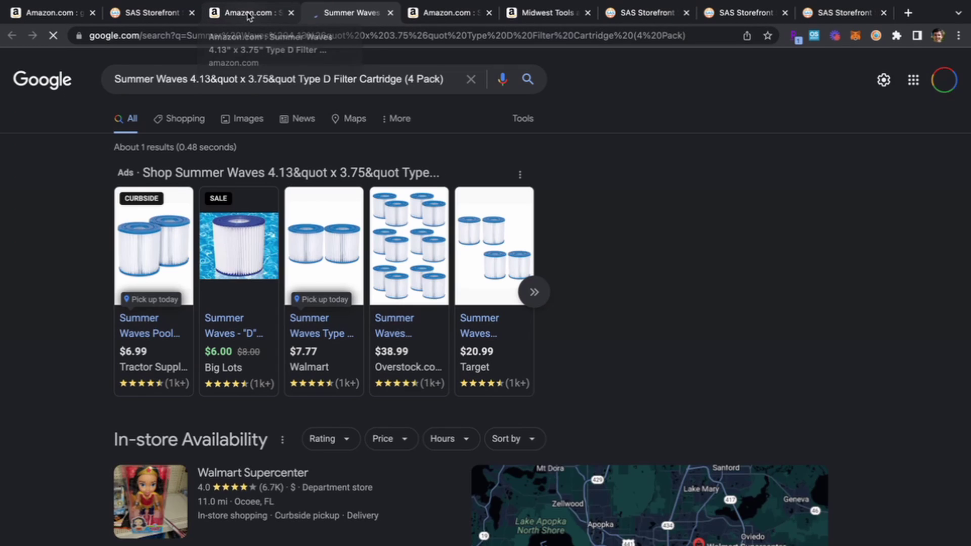
pyautogui.moveTo(161, 345)
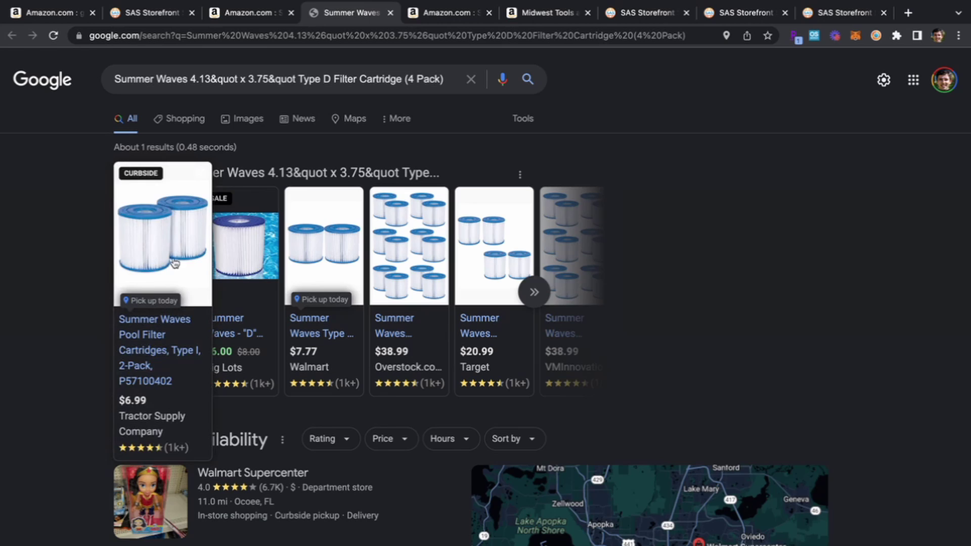
pyautogui.click(261, 13)
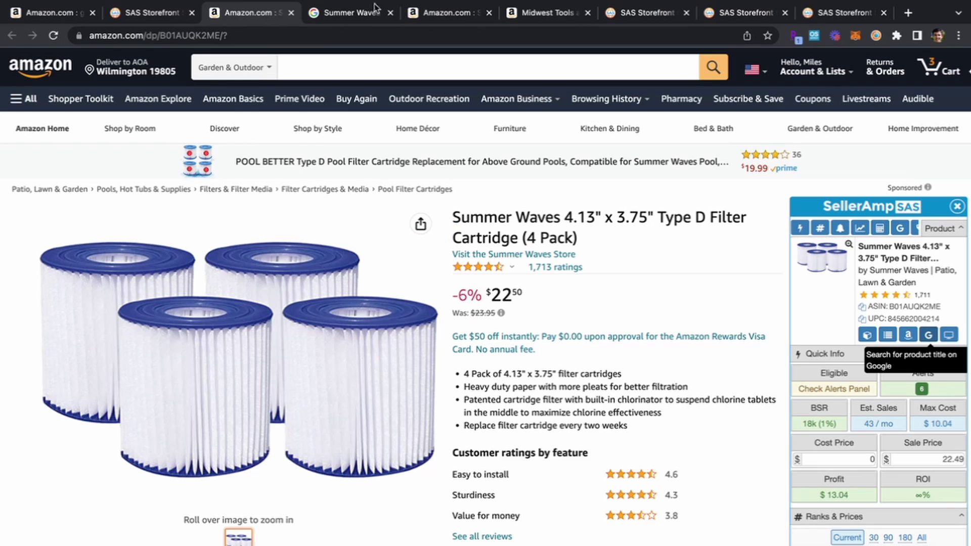
# Step: Review the A/C filter page, then close it and the Type D Google results
pyautogui.click(444, 15)
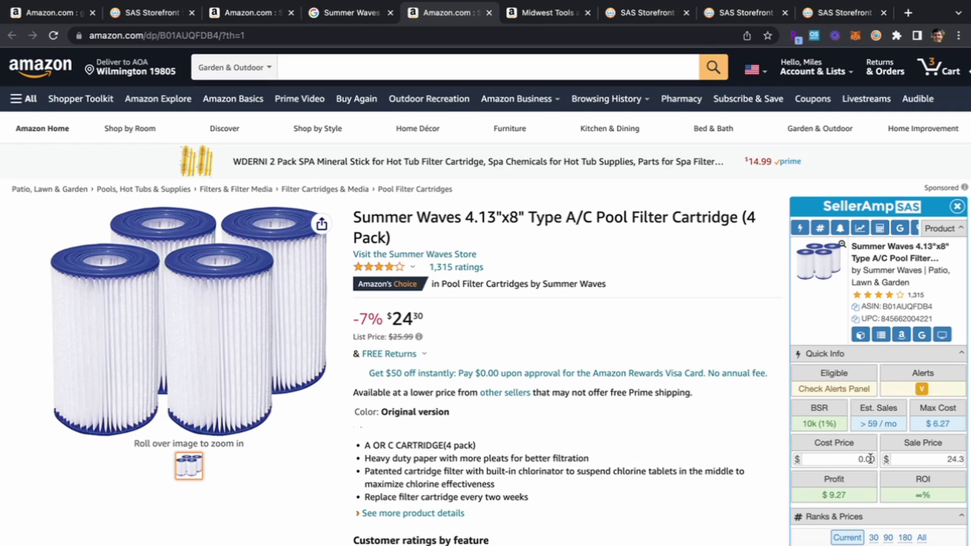
pyautogui.scroll(-8, 592, 306)
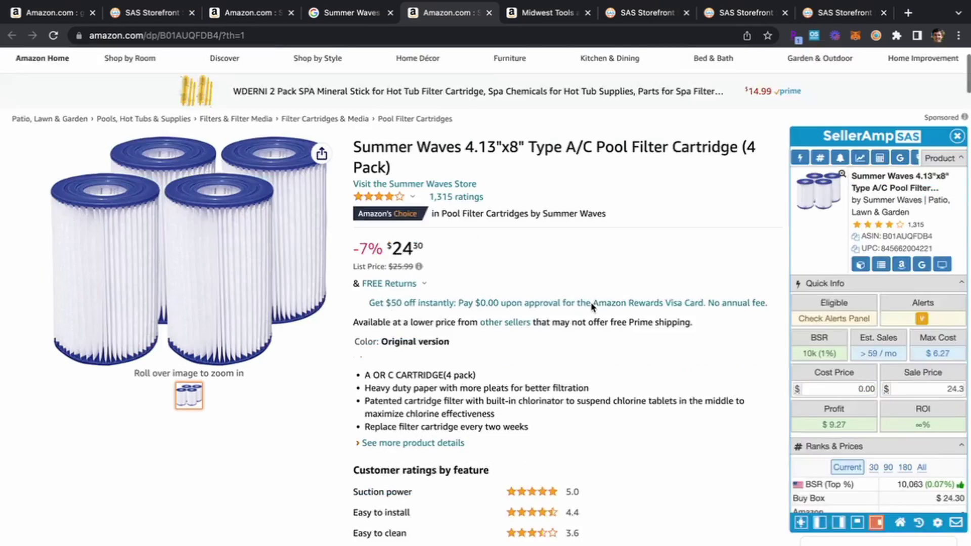
pyautogui.scroll(10, 439, 197)
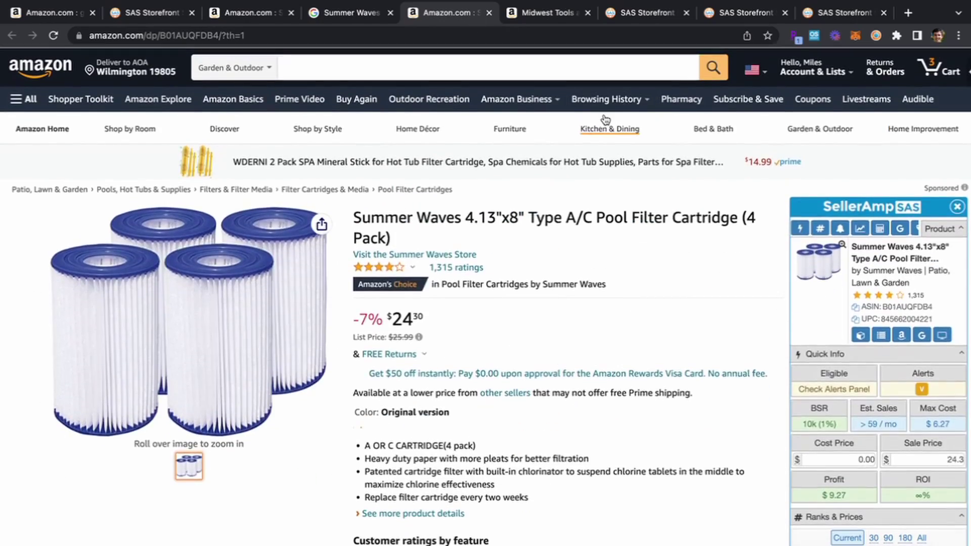
pyautogui.moveTo(601, 129)
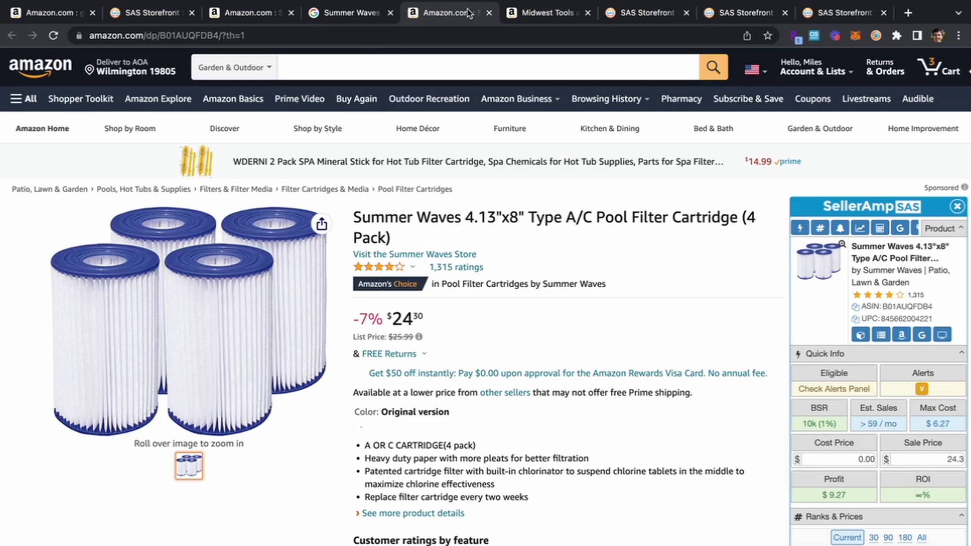
pyautogui.click(489, 13)
pyautogui.click(324, 13)
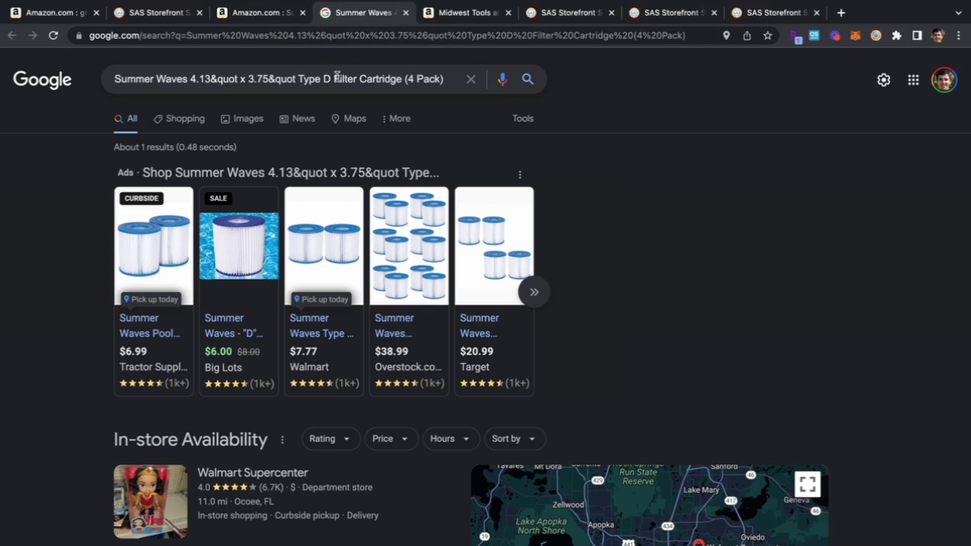
pyautogui.moveTo(434, 1)
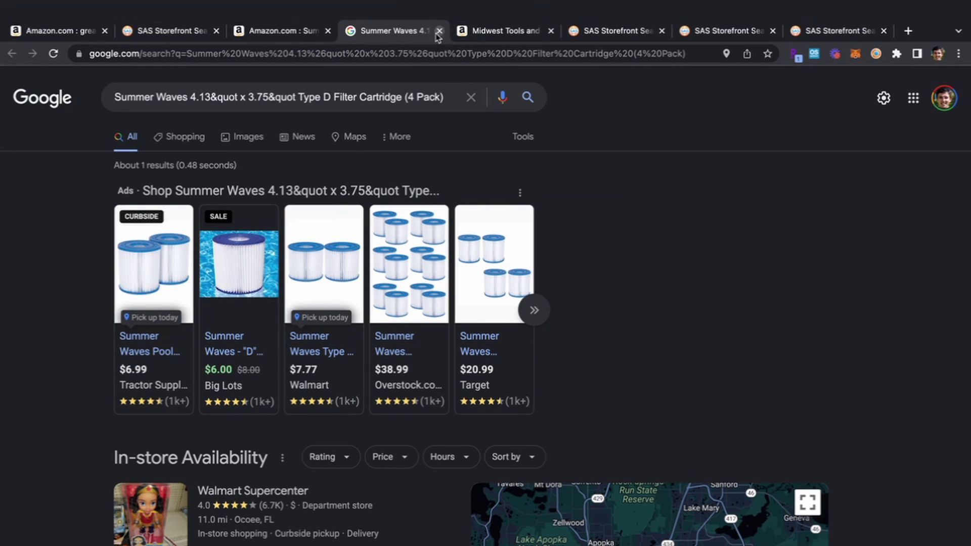
pyautogui.click(439, 31)
# Step: Close the Type D filter page and set the Midwest snips' Keepa chart to Year
pyautogui.hotkey('ctrl', 'shift', 'Tab')
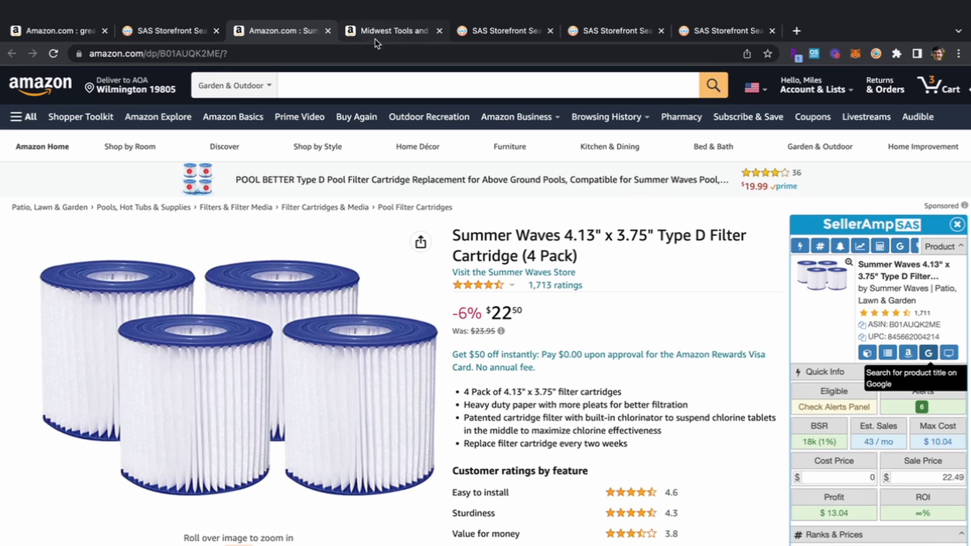
pyautogui.click(328, 32)
pyautogui.scroll(-10, 506, 281)
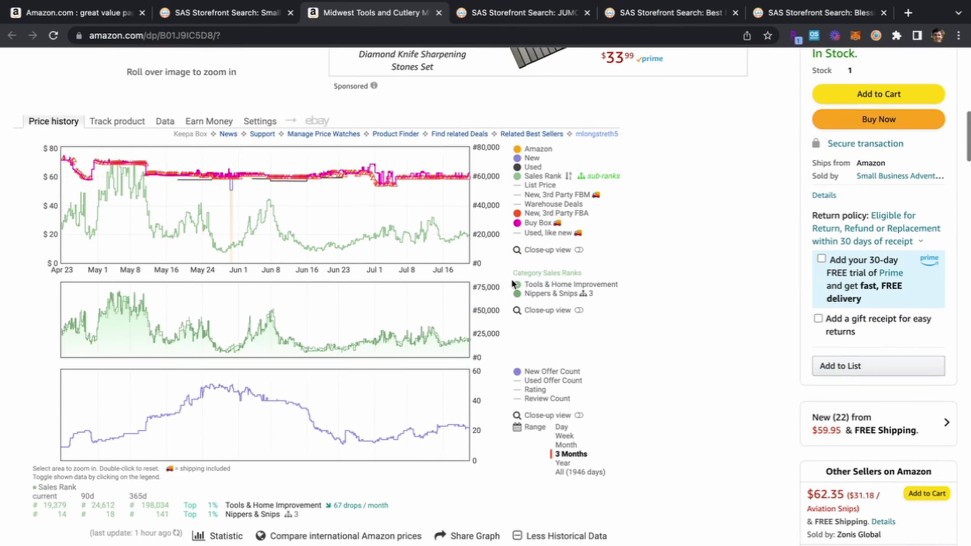
pyautogui.click(561, 463)
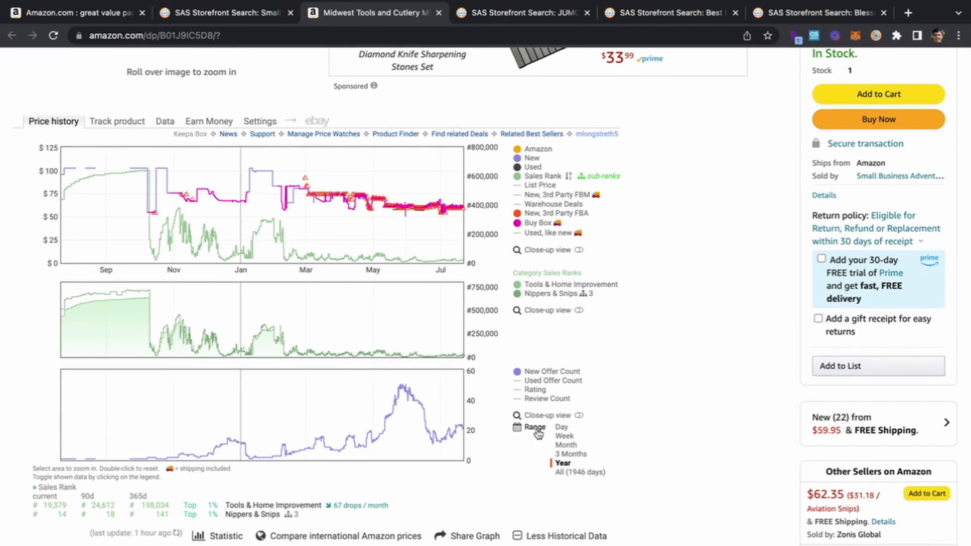
pyautogui.scroll(10, 671, 358)
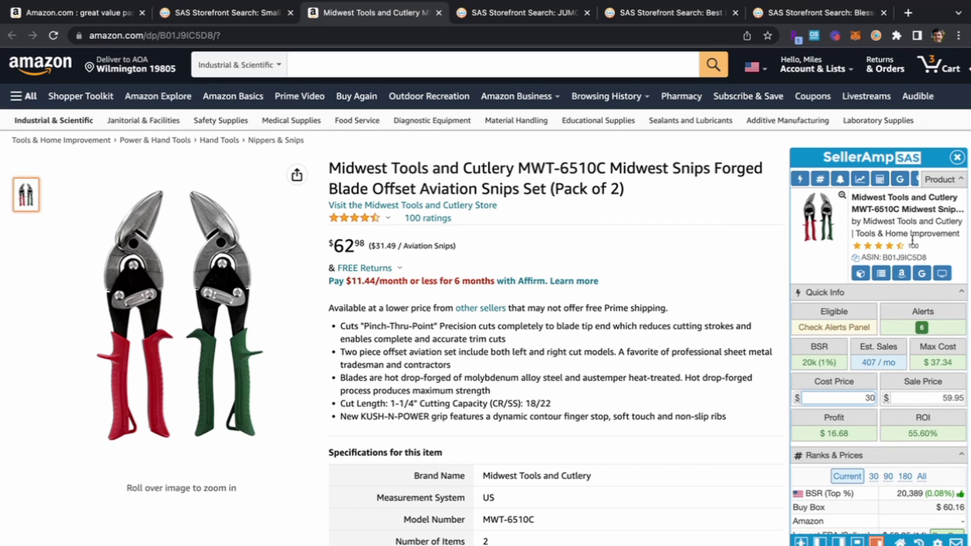
# Step: Search the Midwest snips' title on Google and bring up the Shopping results
pyautogui.click(922, 273)
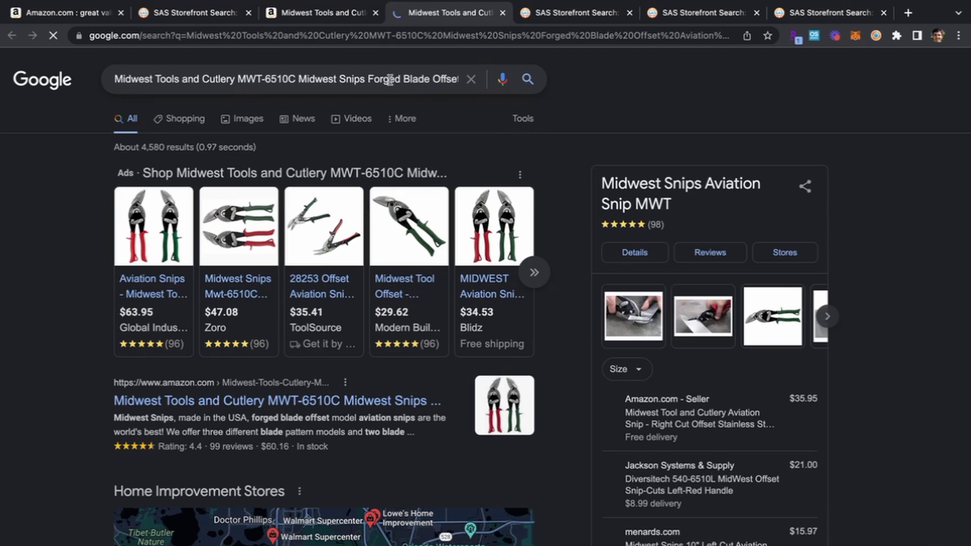
pyautogui.moveTo(323, 276)
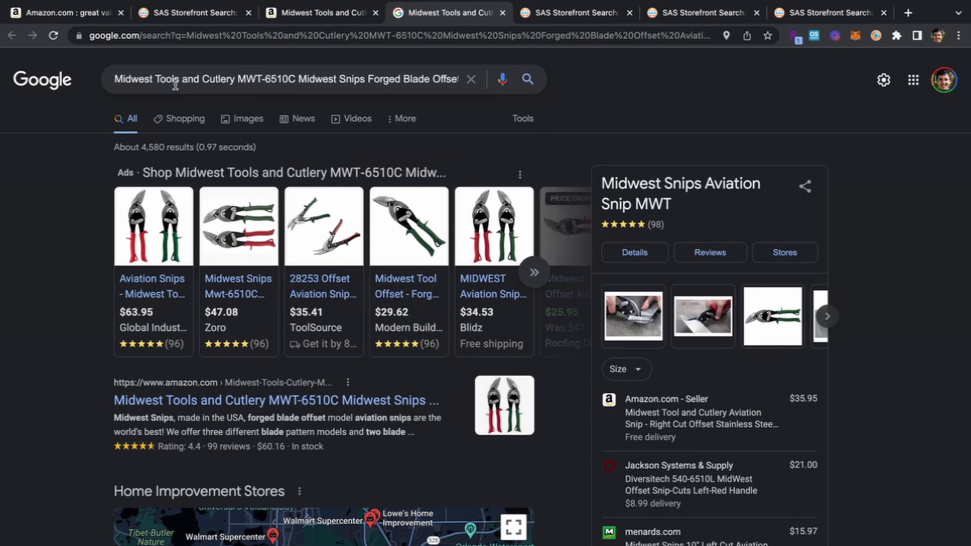
pyautogui.click(170, 119)
pyautogui.click(316, 30)
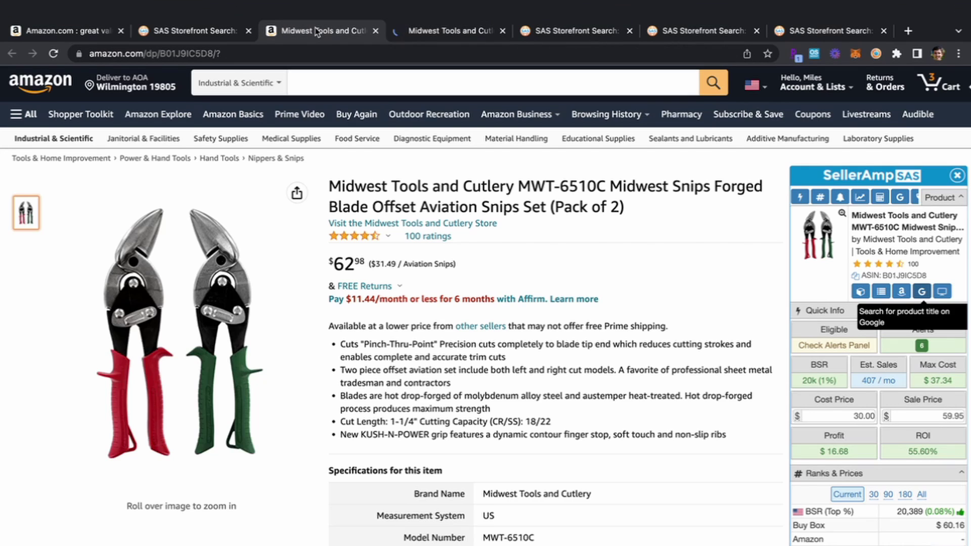
pyautogui.click(447, 19)
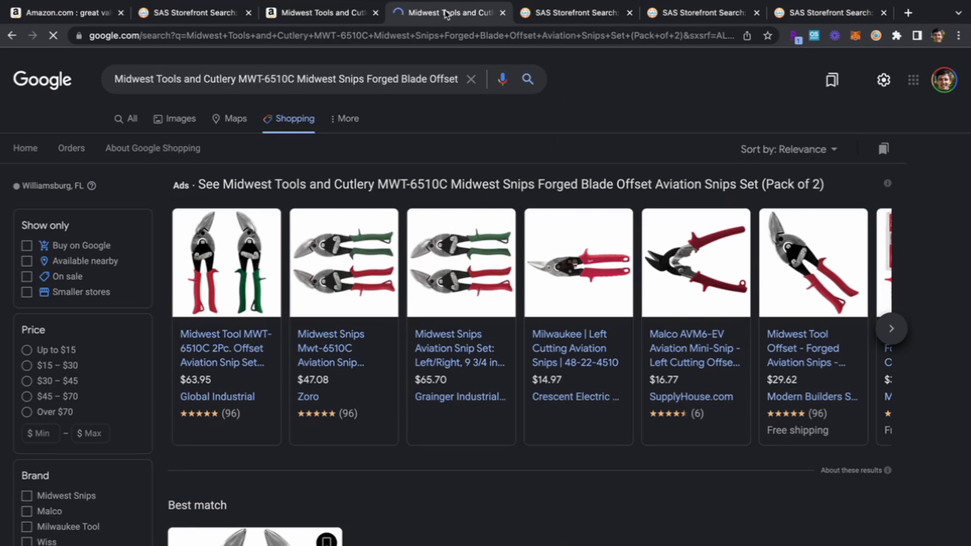
pyautogui.scroll(-3, 499, 311)
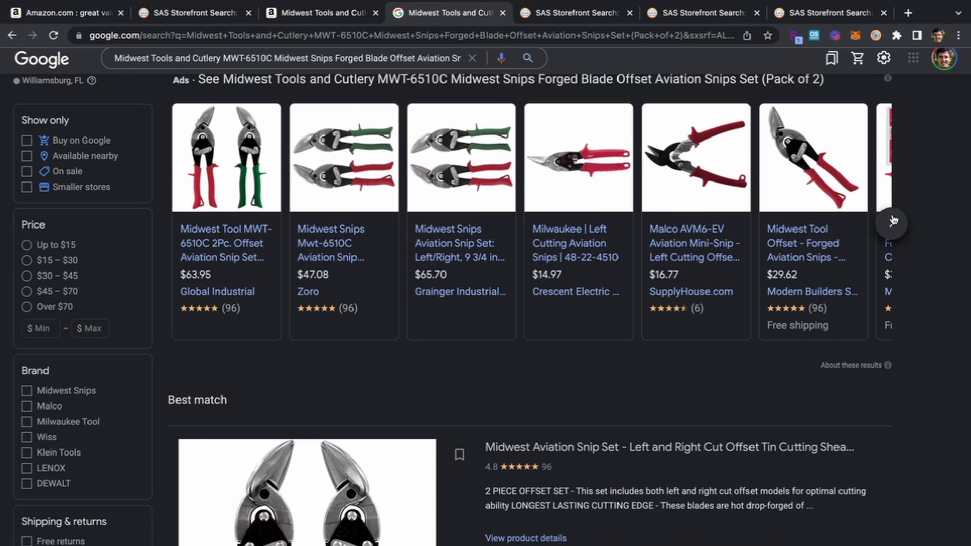
# Step: Open the Zoro and Grainger snips listings from the Shopping ads in new tabs
pyautogui.click(893, 221)
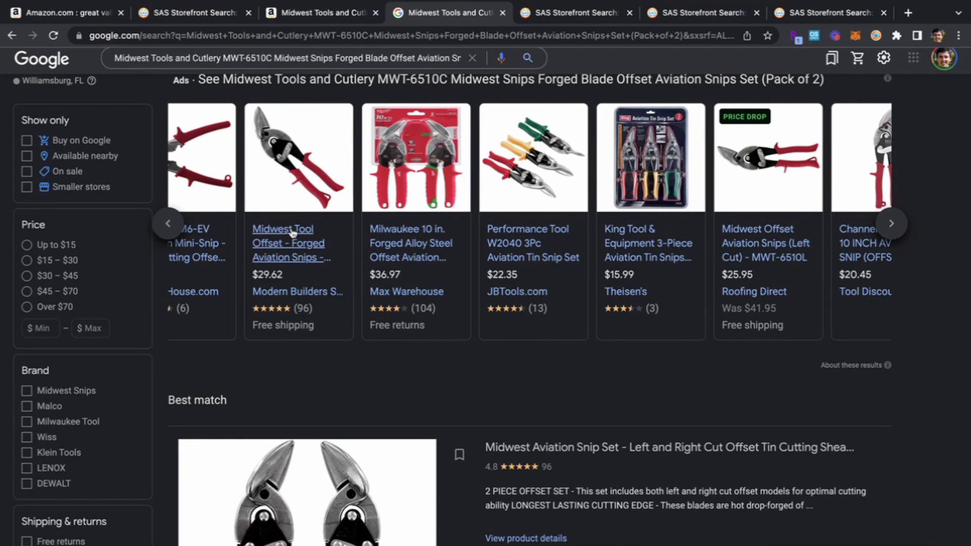
pyautogui.click(170, 224)
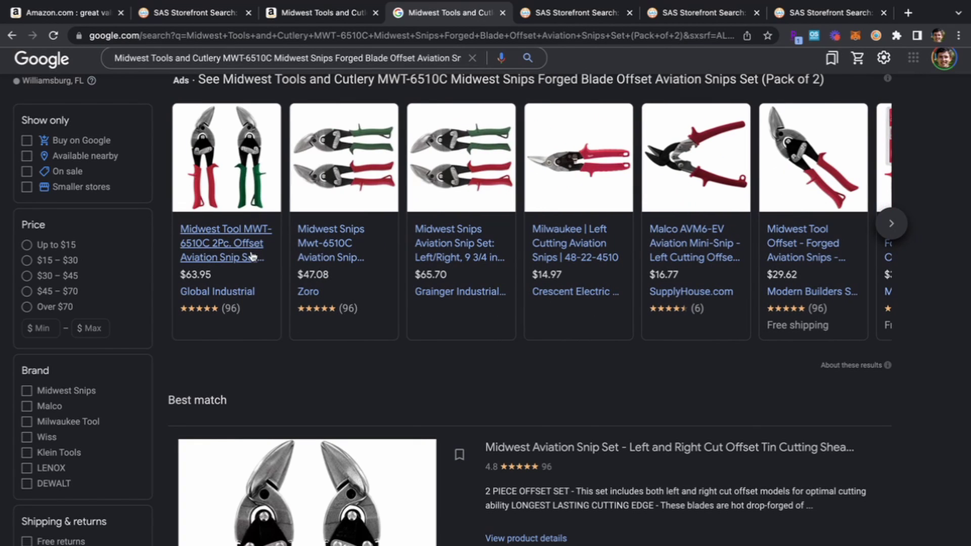
pyautogui.rightClick(303, 250)
pyautogui.click(319, 253)
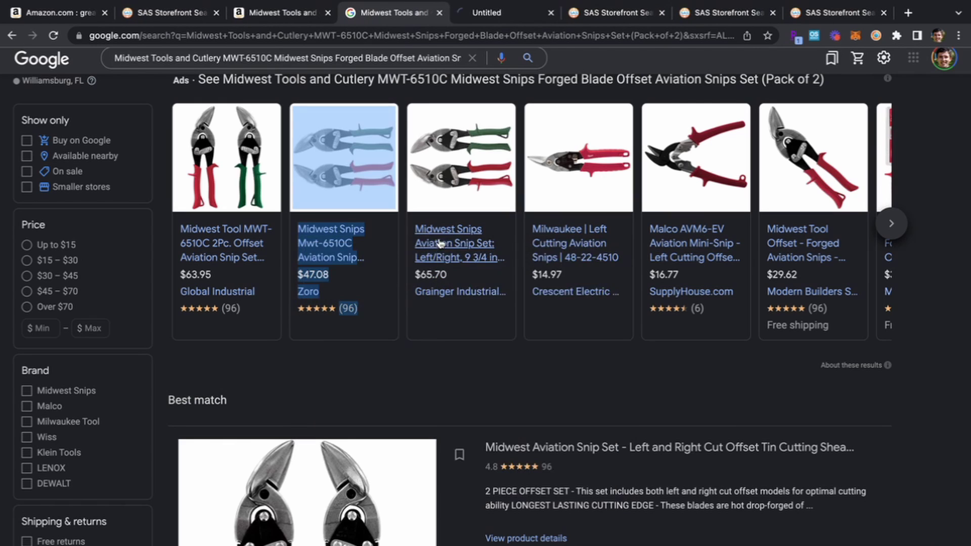
pyautogui.rightClick(443, 245)
pyautogui.click(451, 248)
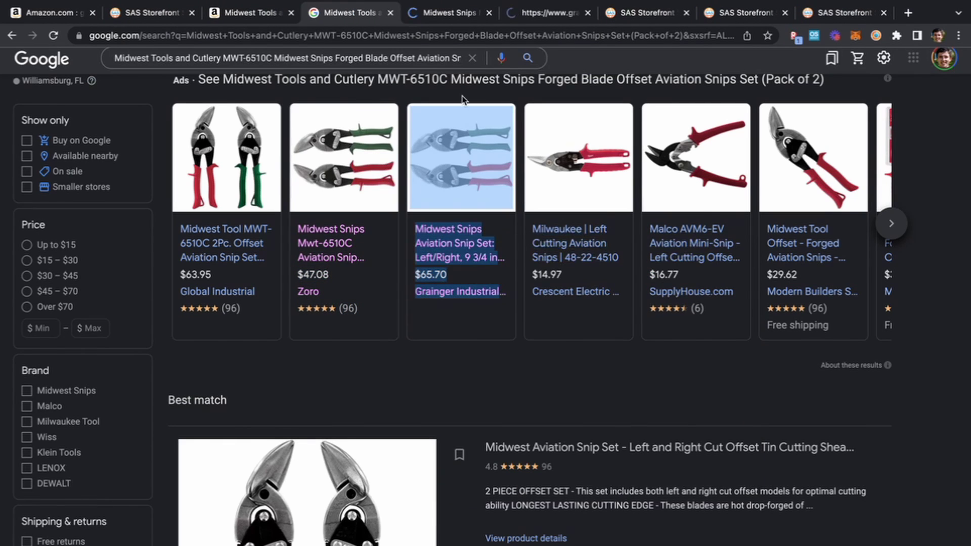
# Step: Check the snips prices on Zoro and Grainger, close both, and enter a 65 cost (−$18.32 loss)
pyautogui.scroll(3, 447, 202)
pyautogui.click(441, 9)
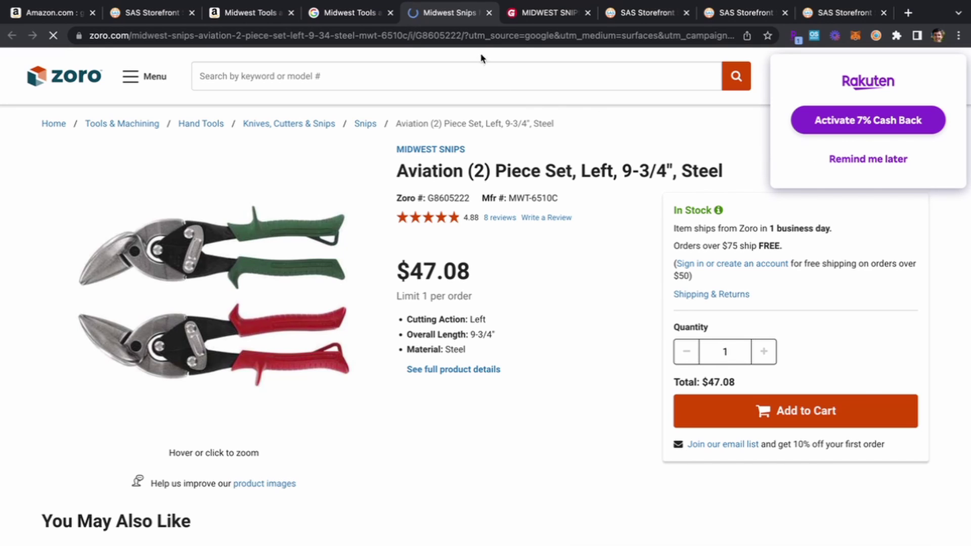
pyautogui.click(488, 12)
pyautogui.scroll(-3, 477, 237)
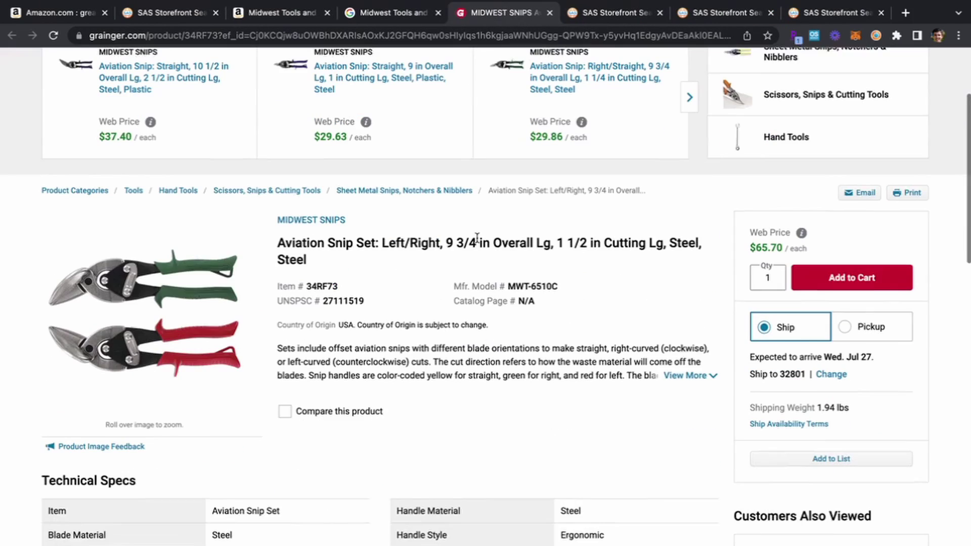
pyautogui.scroll(3, 481, 245)
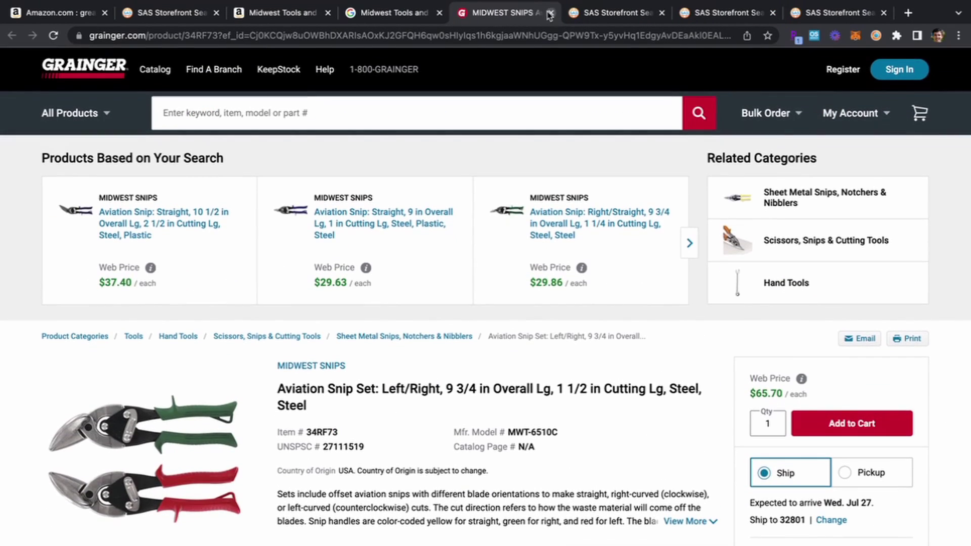
pyautogui.click(549, 13)
pyautogui.click(284, 14)
pyautogui.click(861, 397)
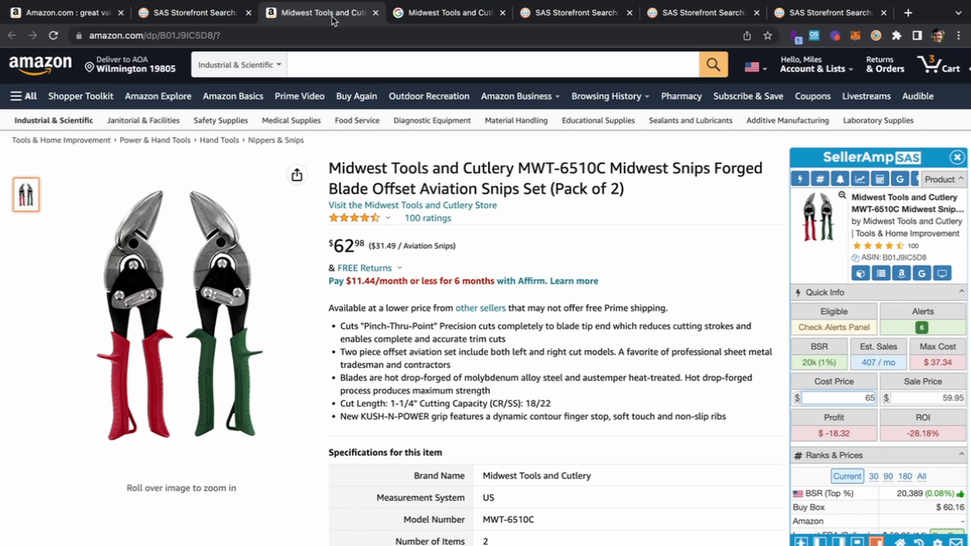
# Step: Close the snips Amazon page and its Google Shopping results
pyautogui.click(376, 13)
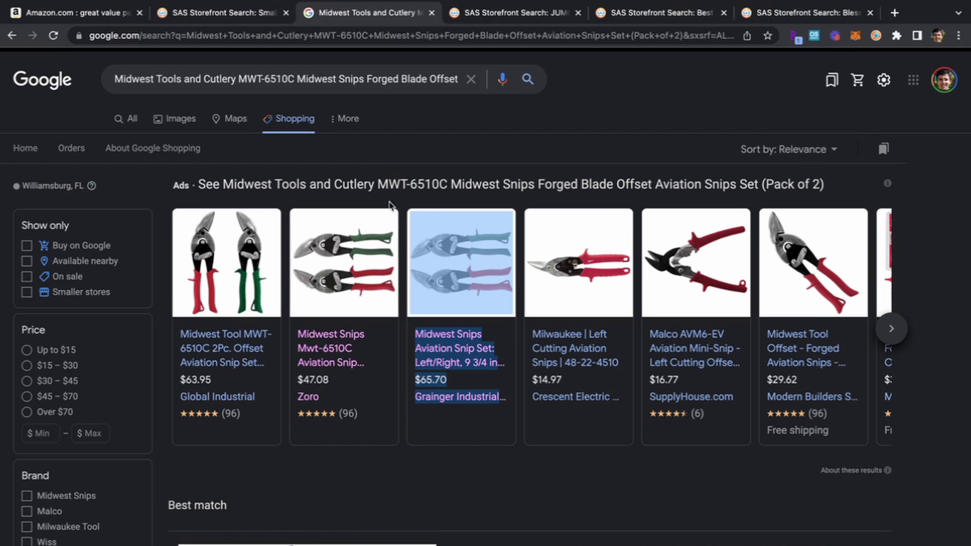
pyautogui.click(438, 15)
pyautogui.scroll(-15, 397, 432)
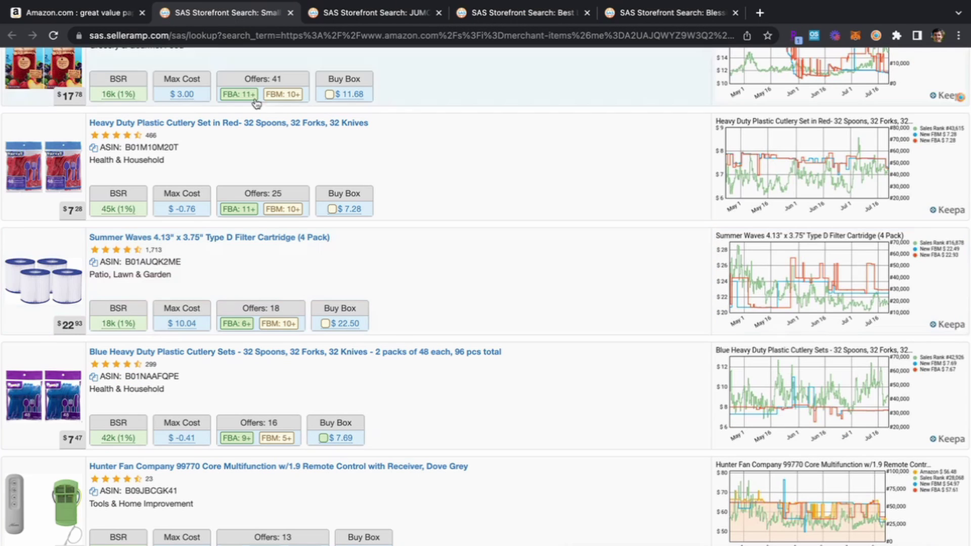
pyautogui.scroll(3, 472, 266)
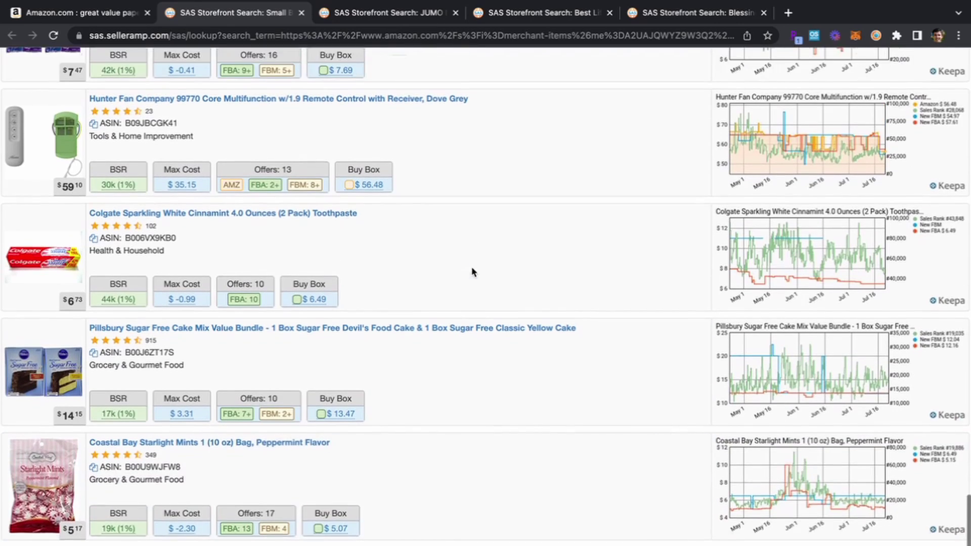
pyautogui.scroll(-5, 397, 221)
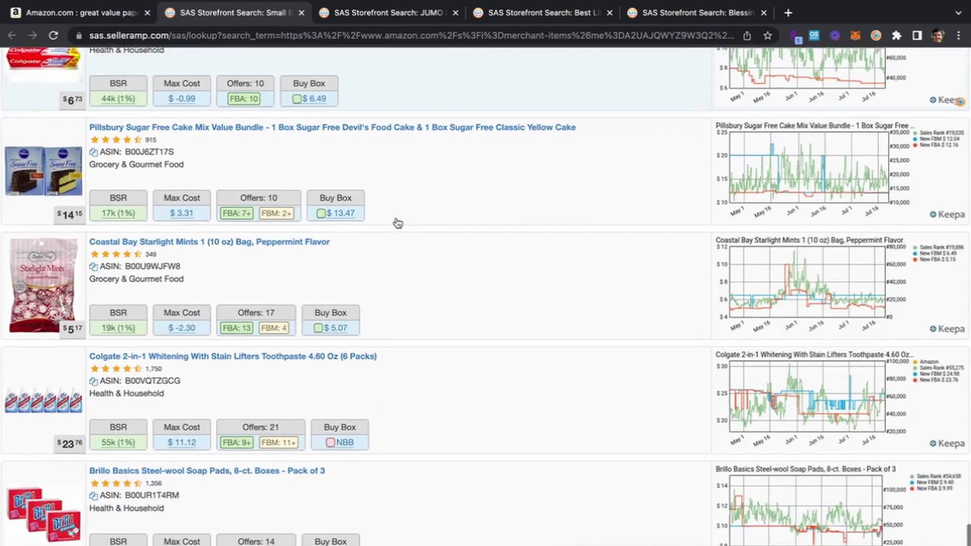
pyautogui.scroll(17, 450, 351)
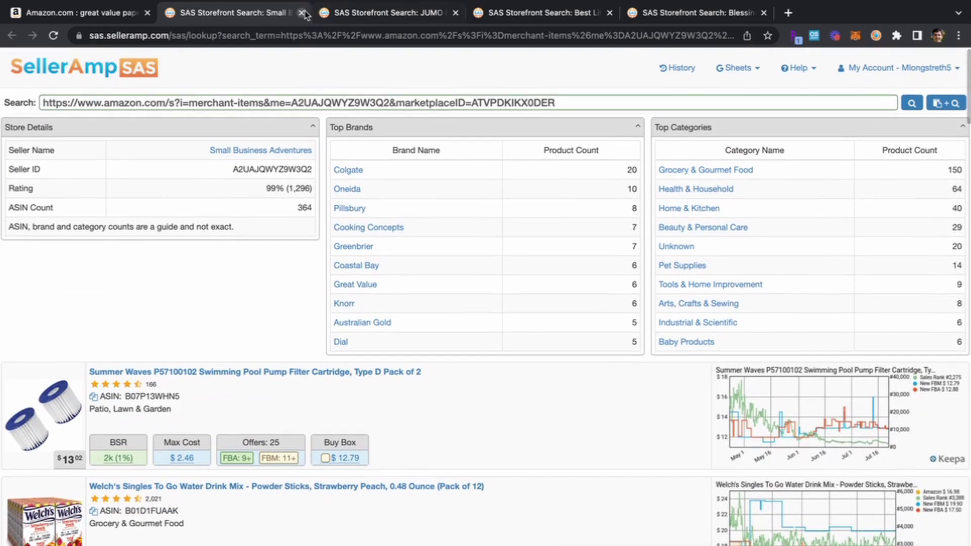
# Step: Close the finished storefront and review JUMO's 90-ASIN storefront and category breakdown
pyautogui.click(302, 12)
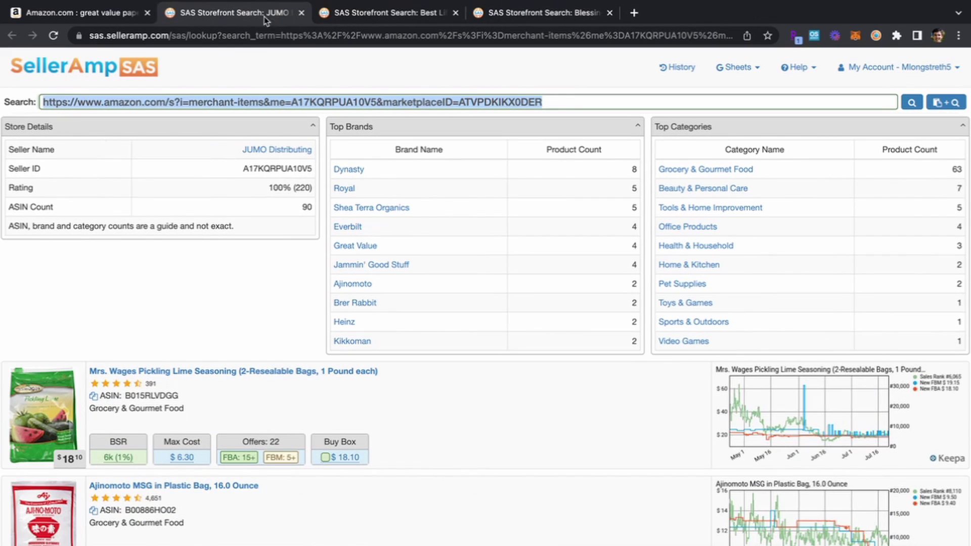
pyautogui.scroll(5, 300, 183)
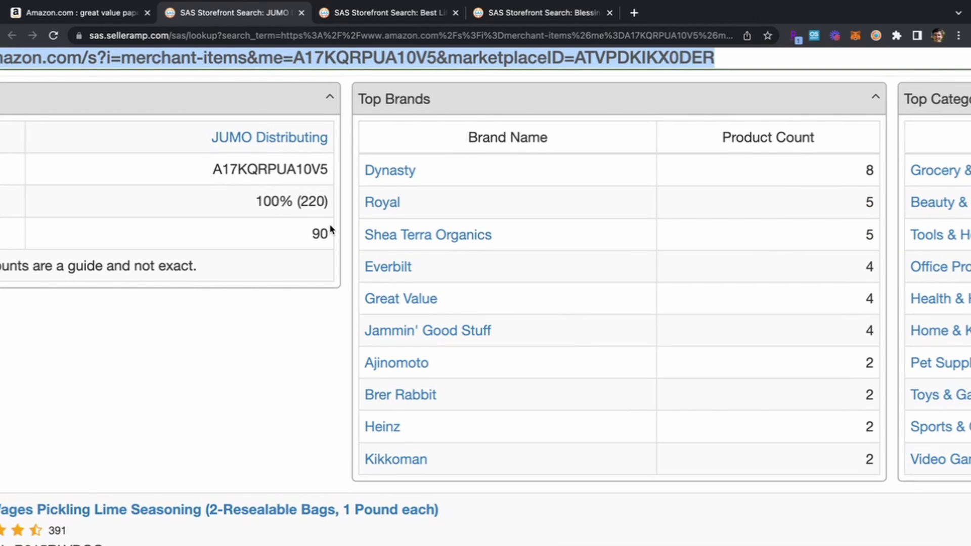
pyautogui.scroll(-5, 321, 204)
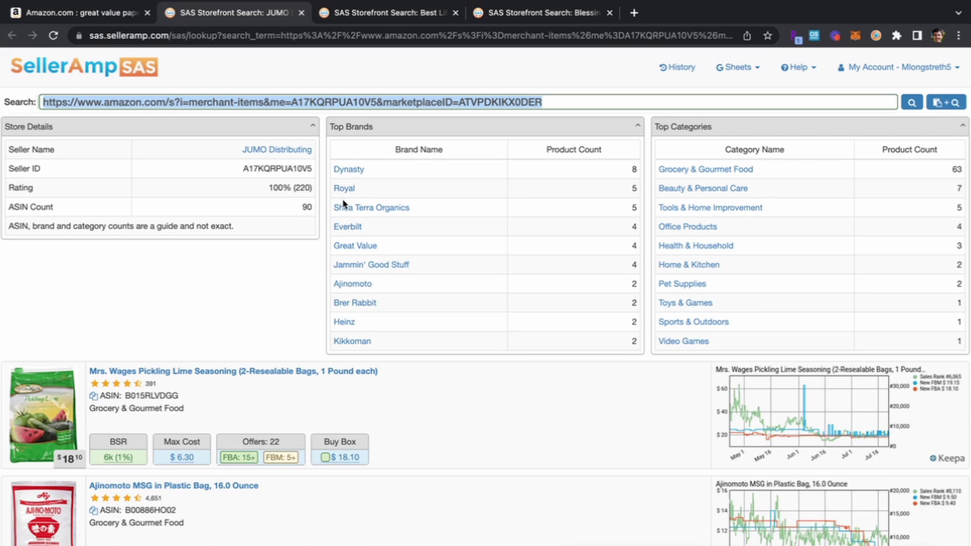
pyautogui.scroll(5, 808, 210)
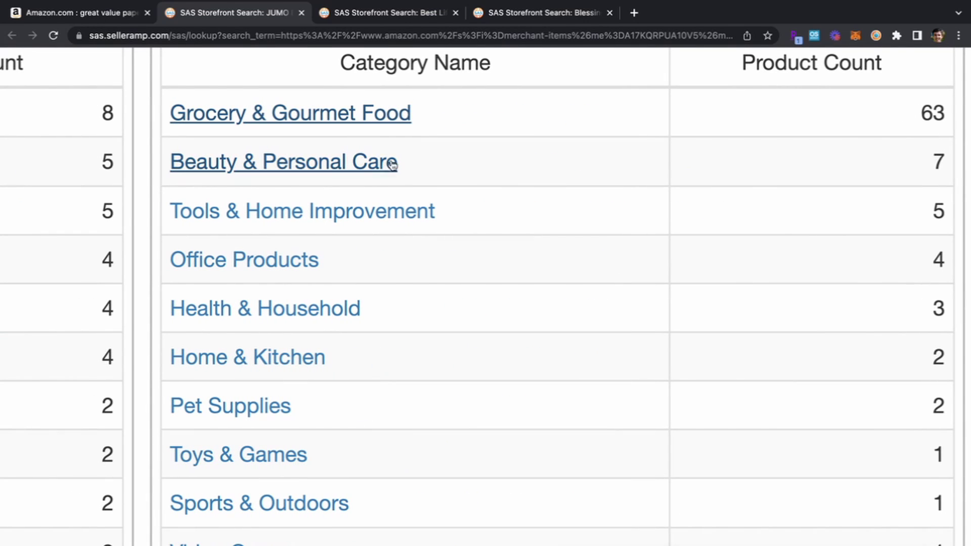
pyautogui.scroll(-5, 418, 160)
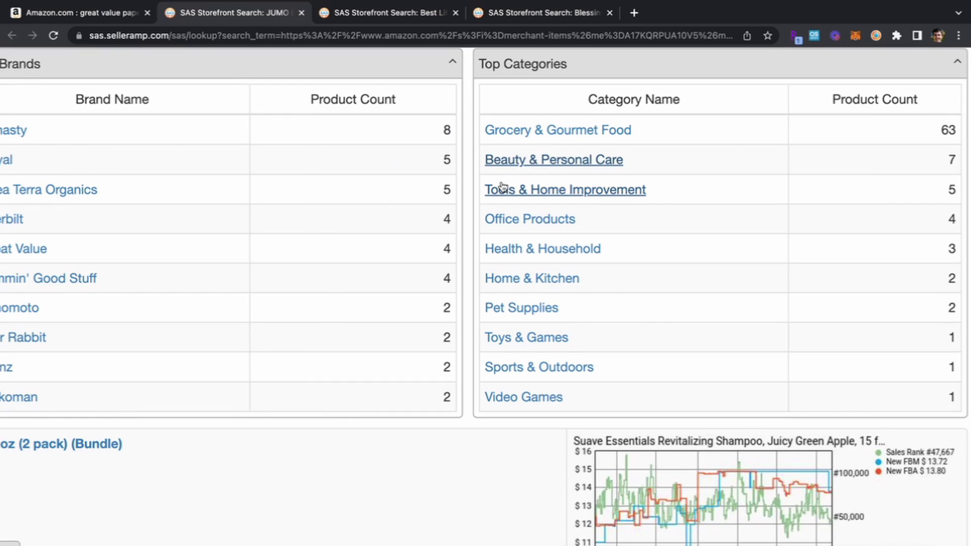
pyautogui.scroll(-3, 491, 195)
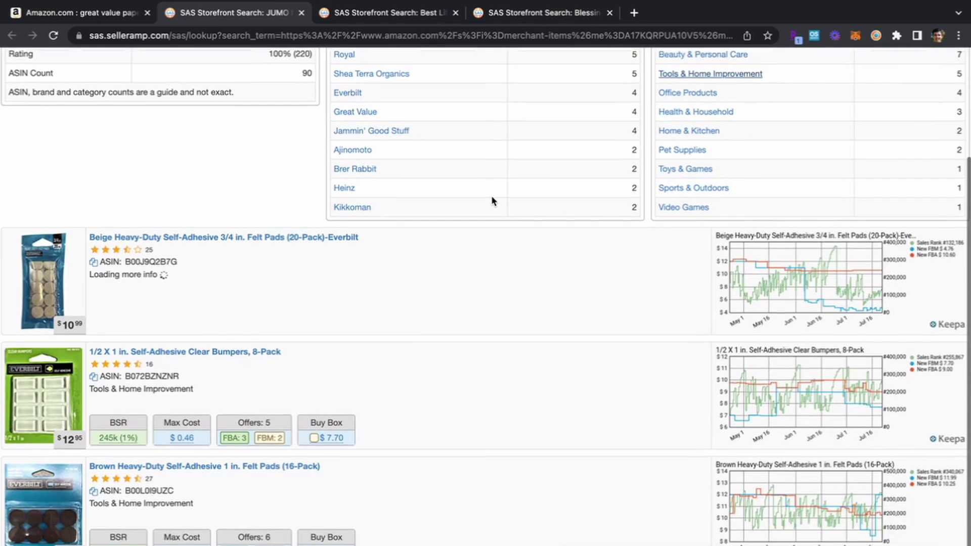
pyautogui.scroll(3, 490, 205)
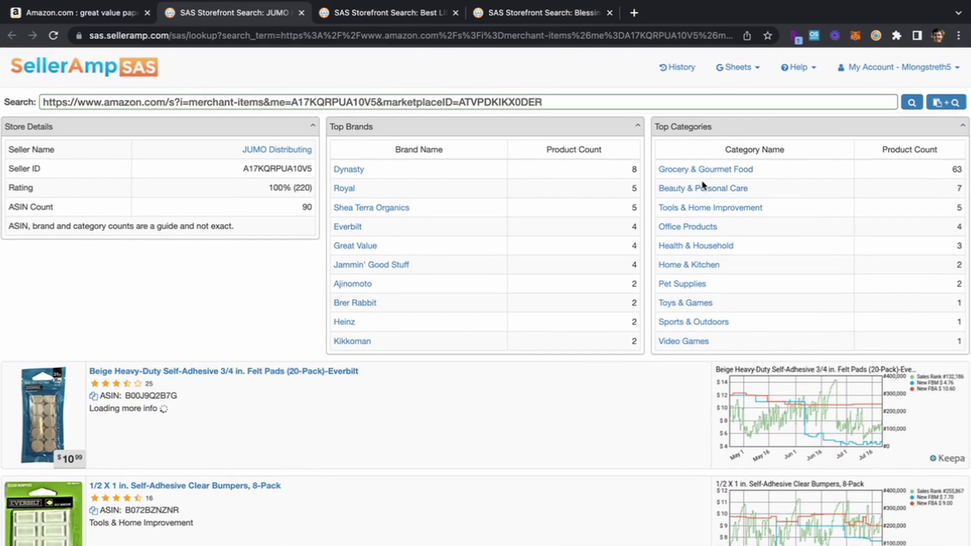
# Step: Filter JUMO's leads to Beauty & Personal Care and open the black seed oil's Amazon page
pyautogui.click(703, 190)
pyautogui.scroll(-7, 245, 289)
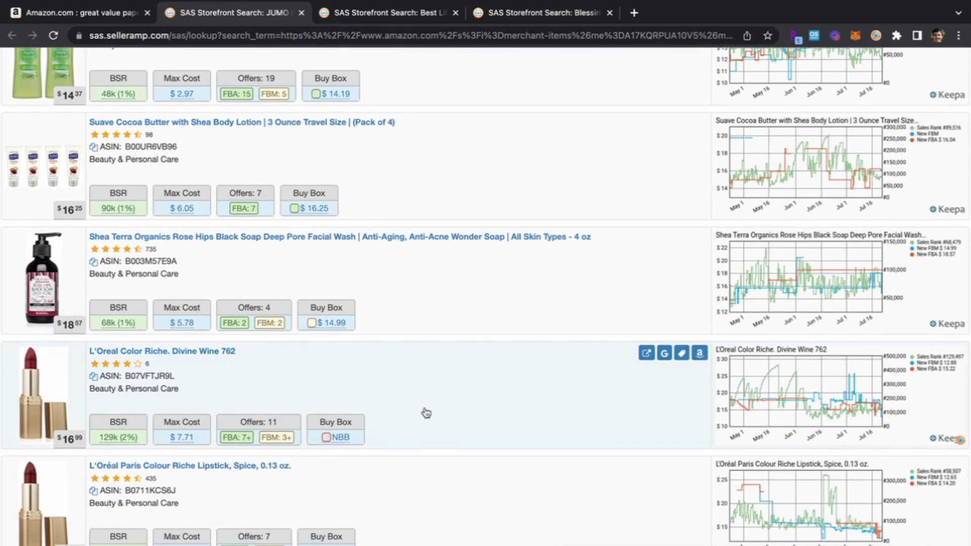
pyautogui.scroll(-5, 425, 412)
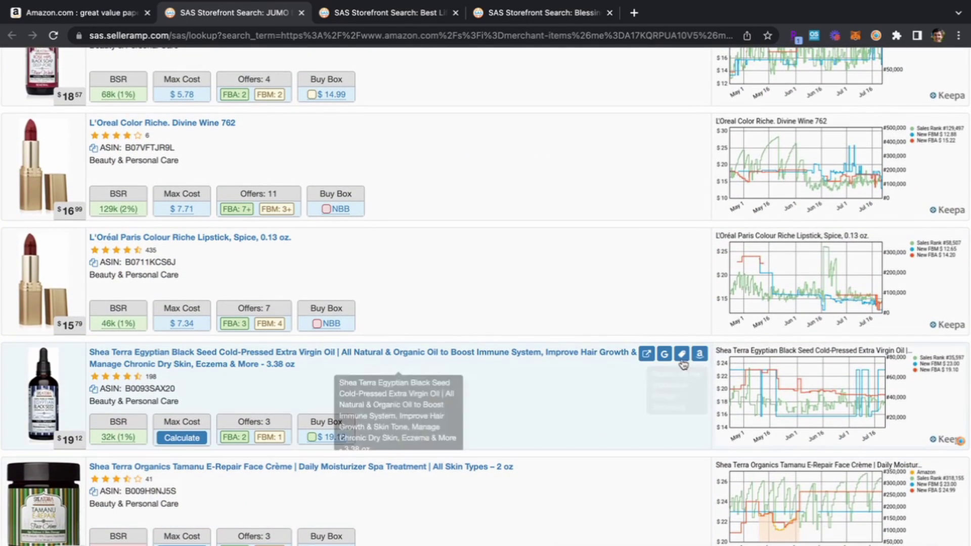
pyautogui.click(698, 352)
pyautogui.click(223, 12)
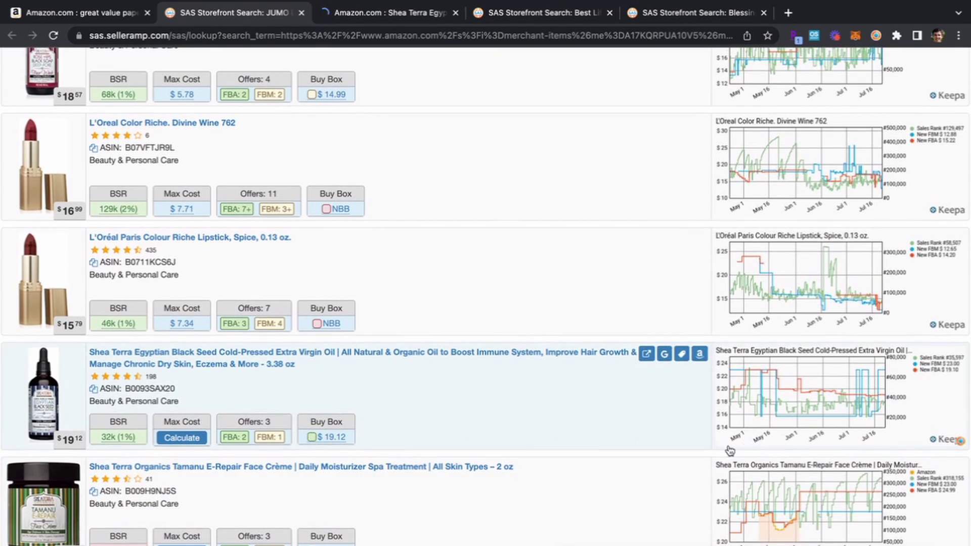
# Step: Open Amazon pages for the L'Oréal lipstick and Suave Cocoa Butter lotion, then close the JUMO storefront
pyautogui.scroll(1, 231, 451)
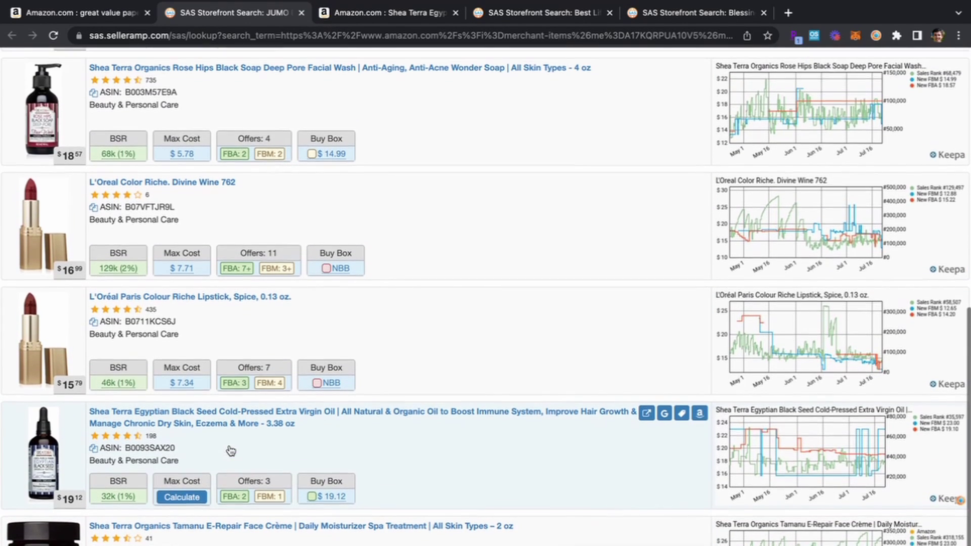
pyautogui.scroll(1, 334, 377)
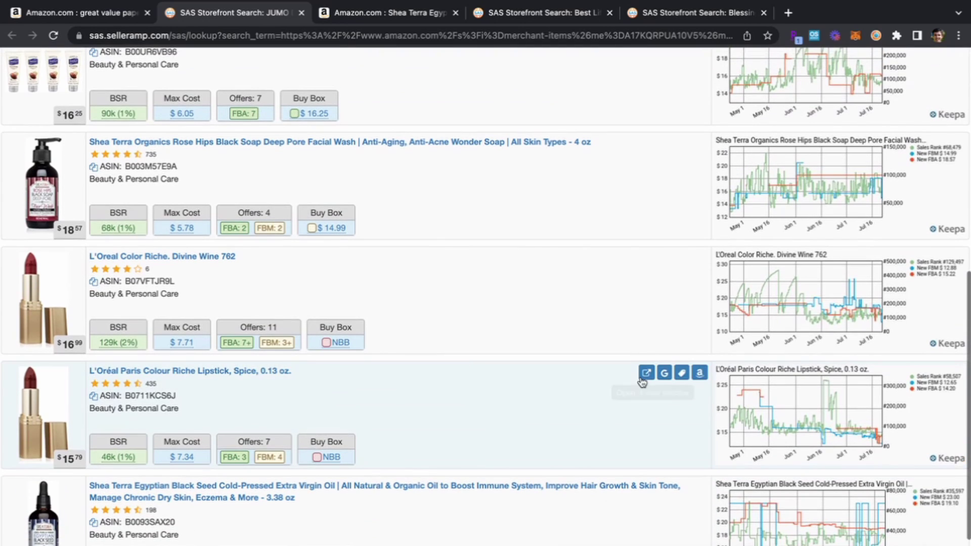
pyautogui.click(700, 370)
pyautogui.click(235, 15)
pyautogui.scroll(5, 346, 182)
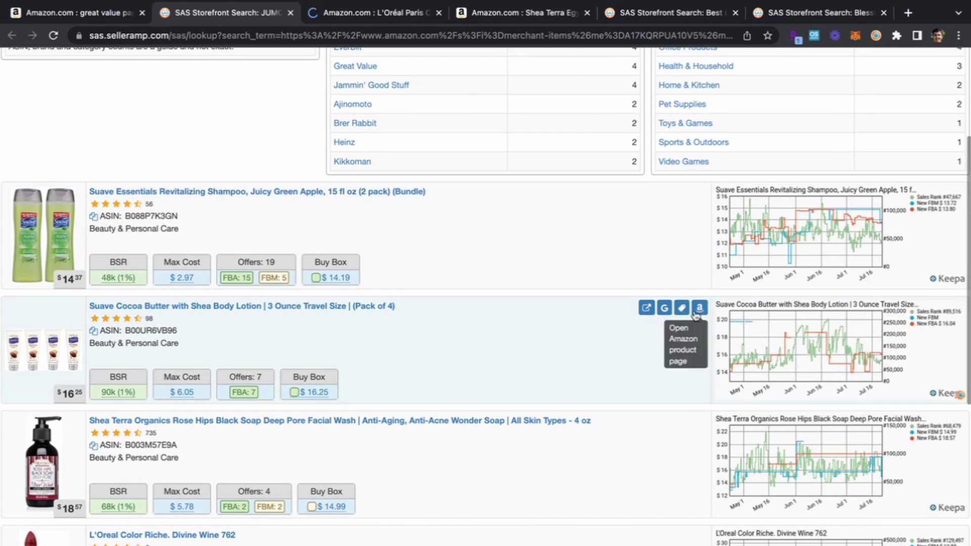
pyautogui.click(700, 307)
pyautogui.click(226, 13)
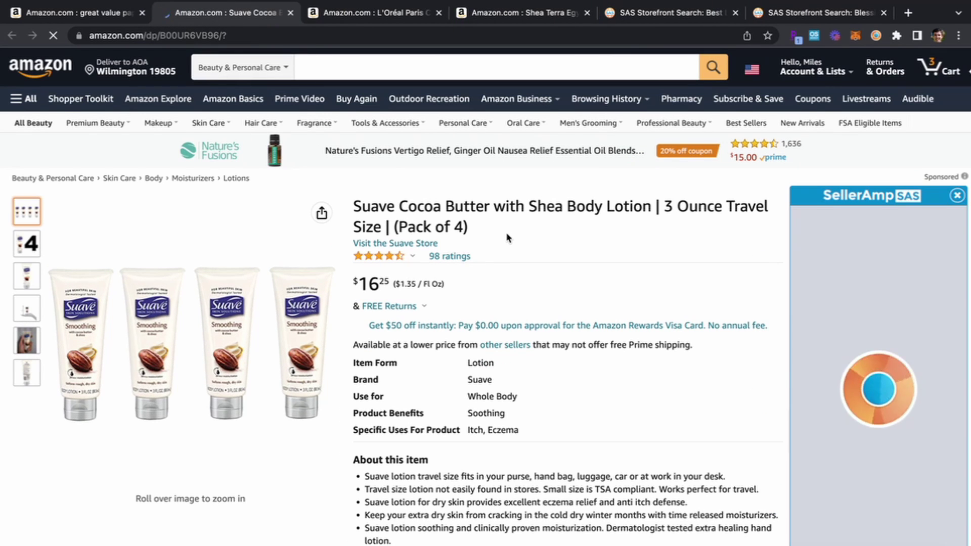
# Step: Set Keepa to a one-year range and enter a 6.50 cost for the Suave lotion ($2.38 profit, 36.62% ROI)
pyautogui.scroll(-6, 508, 238)
pyautogui.scroll(-6, 508, 238)
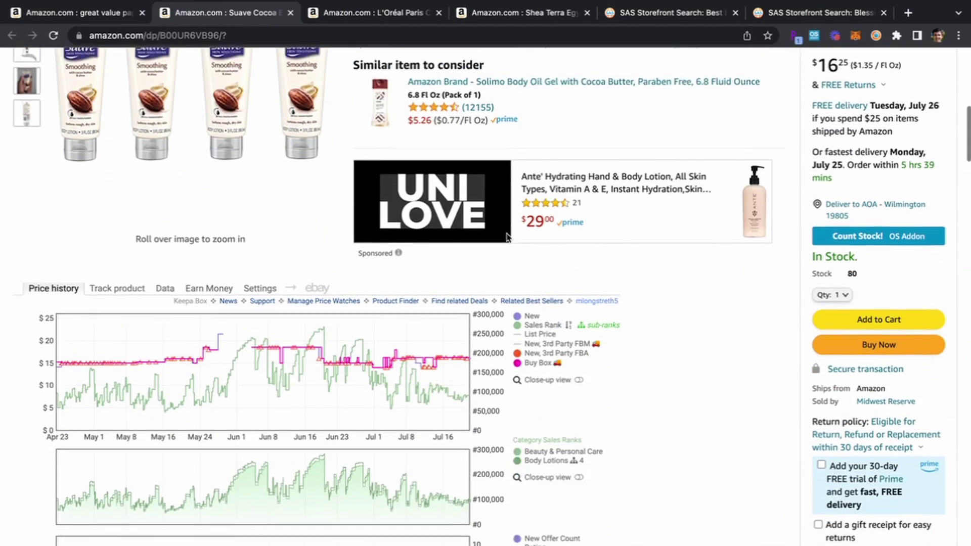
pyautogui.click(562, 531)
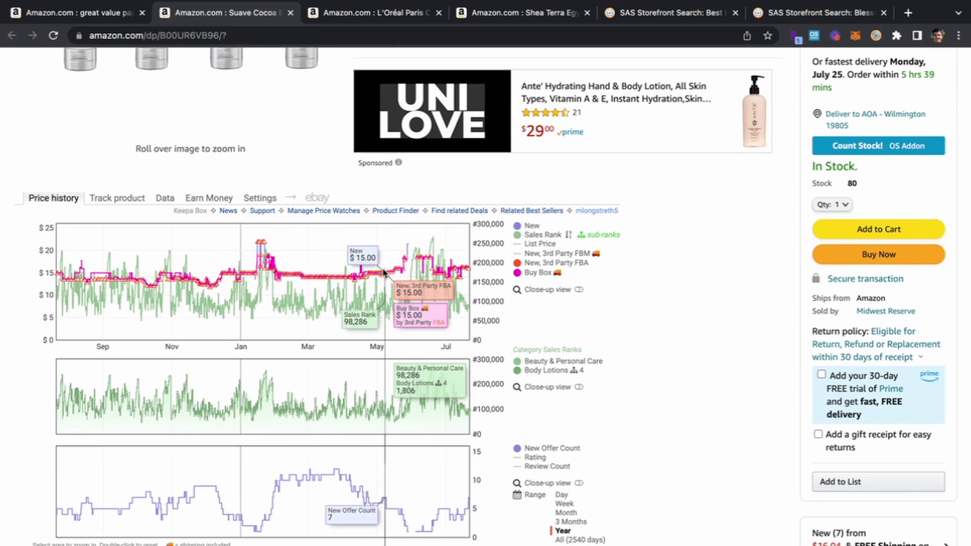
pyautogui.scroll(12, 371, 269)
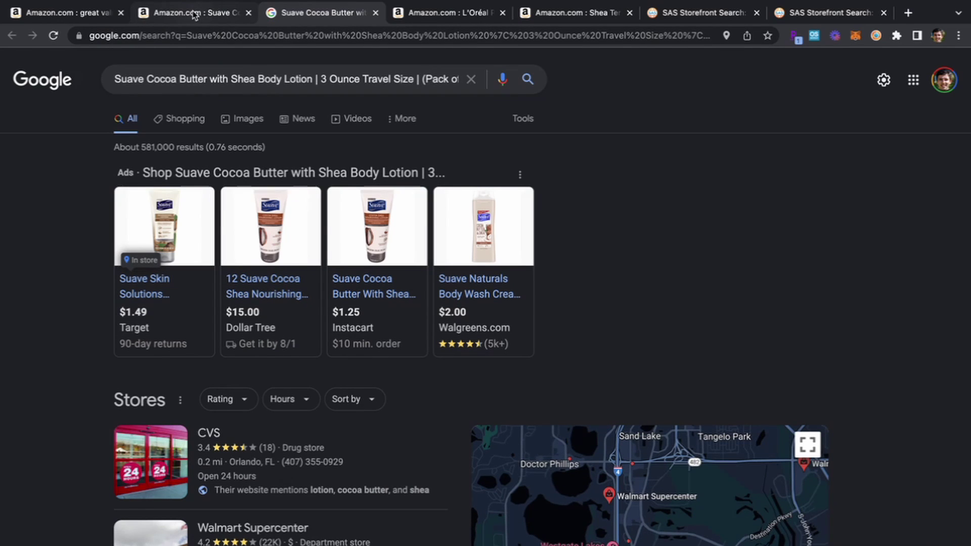
pyautogui.click(194, 15)
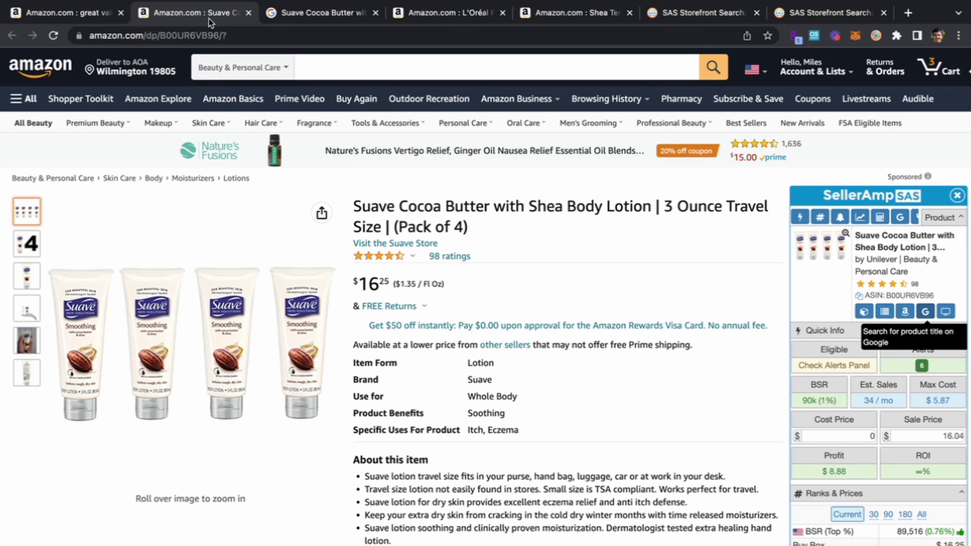
pyautogui.click(873, 436)
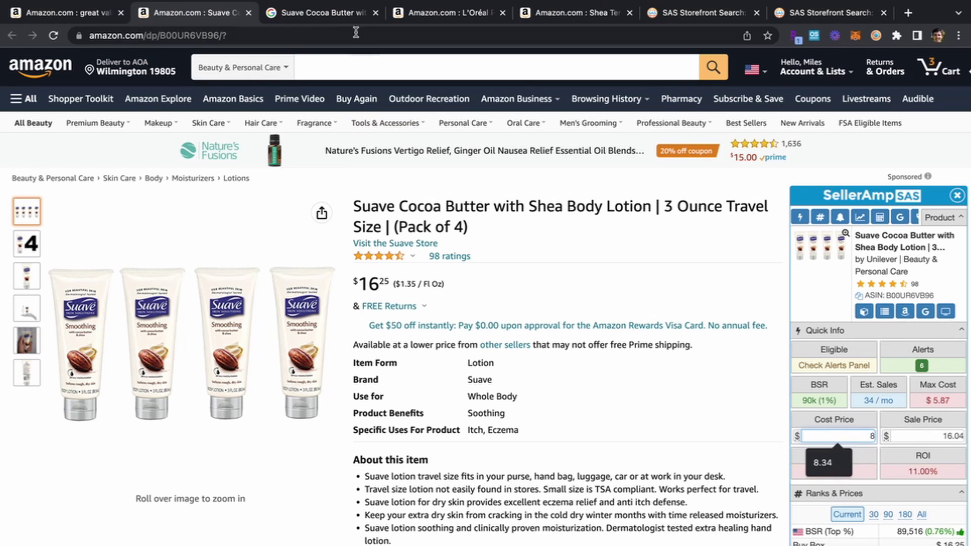
# Step: Open the Walgreens Suave body wash listing at $2.00, dismissing the cashback popup
pyautogui.click(335, 15)
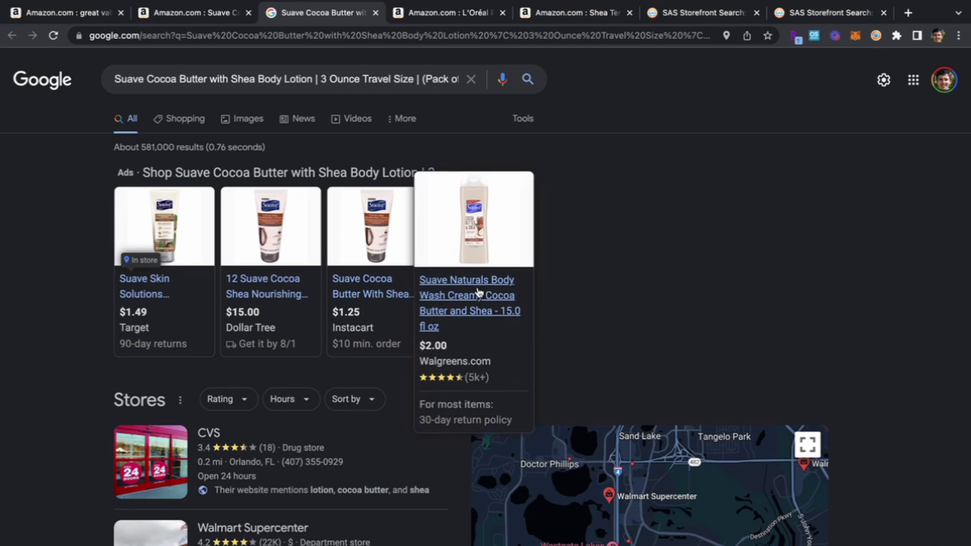
pyautogui.click(445, 283)
pyautogui.click(328, 13)
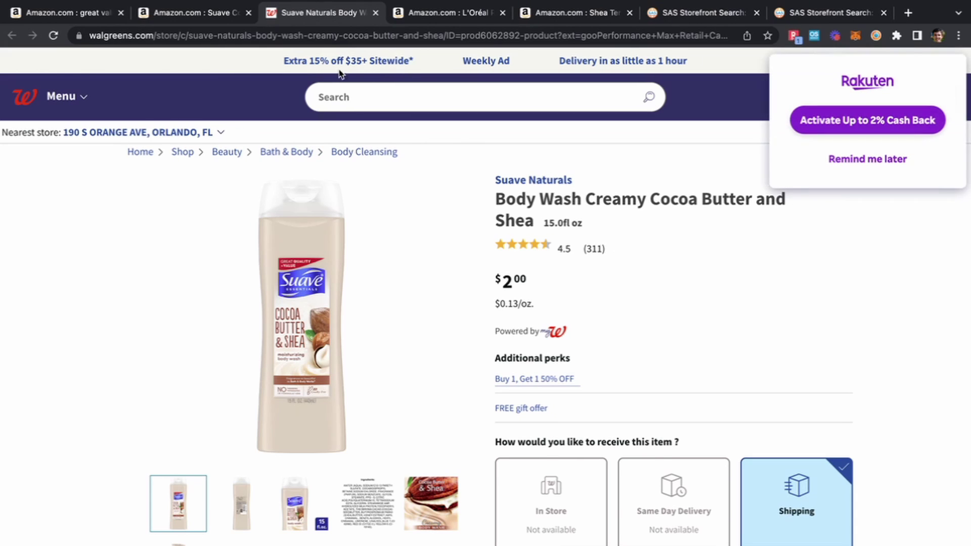
pyautogui.click(875, 165)
pyautogui.scroll(-3, 514, 289)
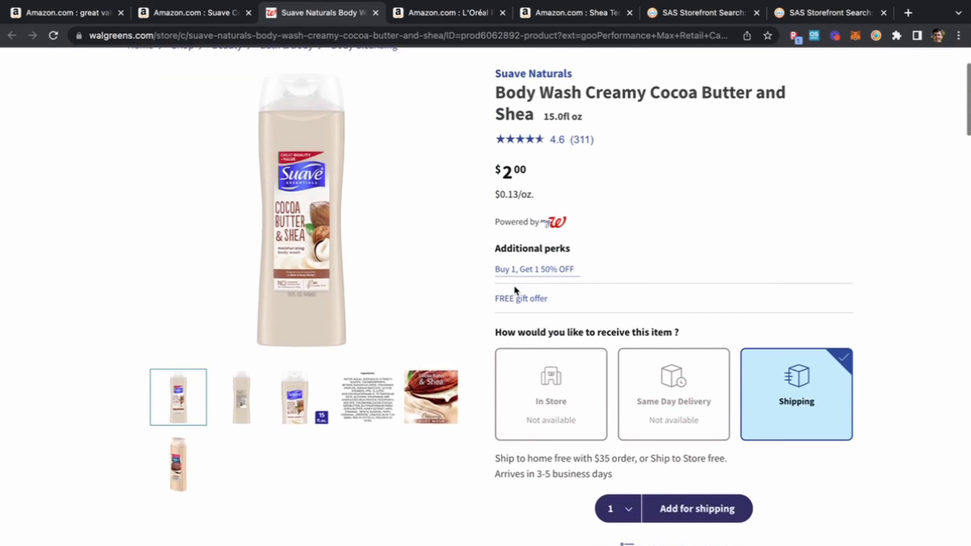
pyautogui.scroll(3, 513, 288)
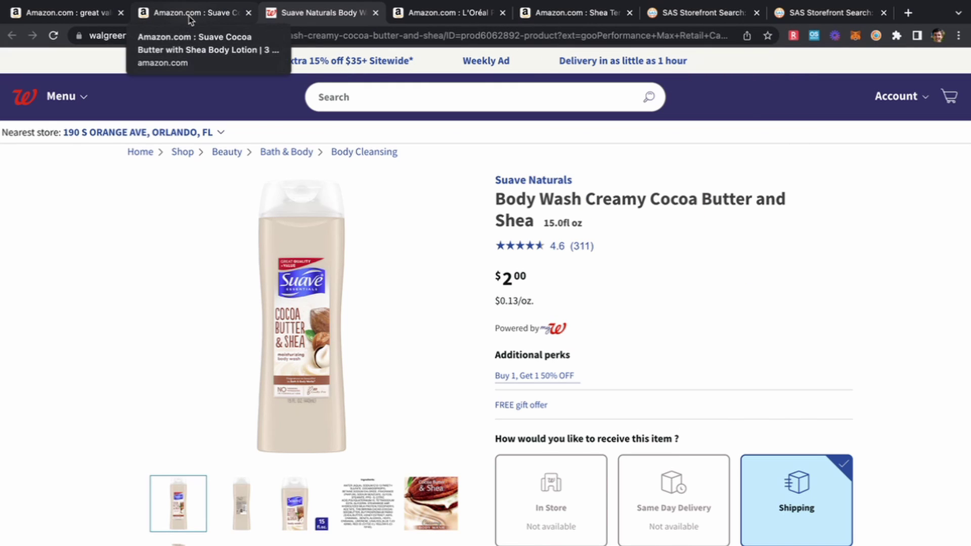
pyautogui.click(189, 16)
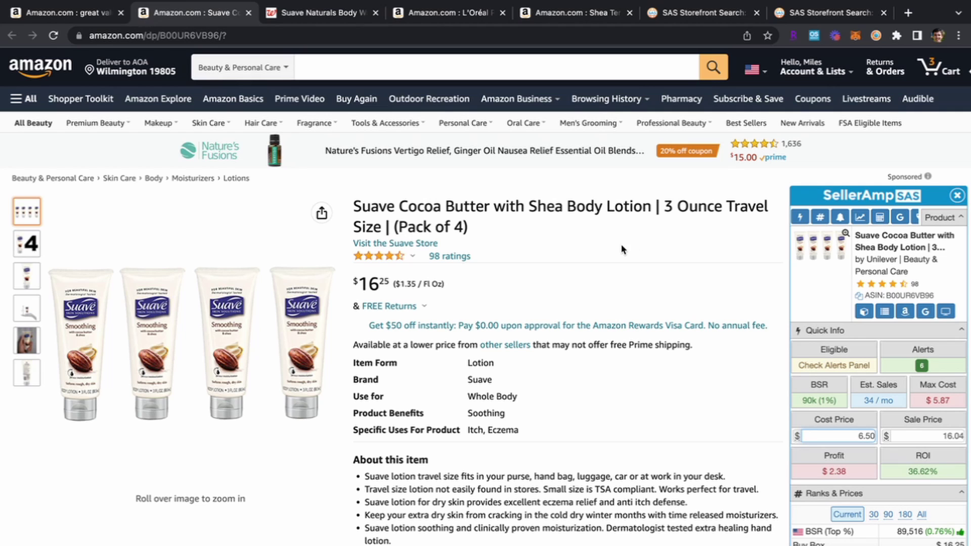
# Step: Close the Suave and Walgreens pages and record the Ulta $5.49 cost for the L'Oréal Spice lipstick
pyautogui.click(248, 12)
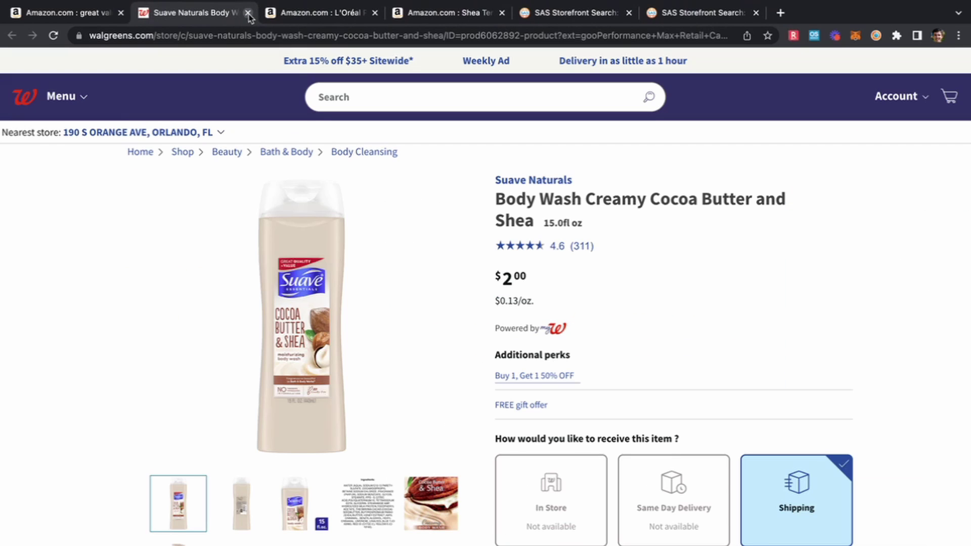
pyautogui.click(248, 13)
pyautogui.scroll(-3, 539, 323)
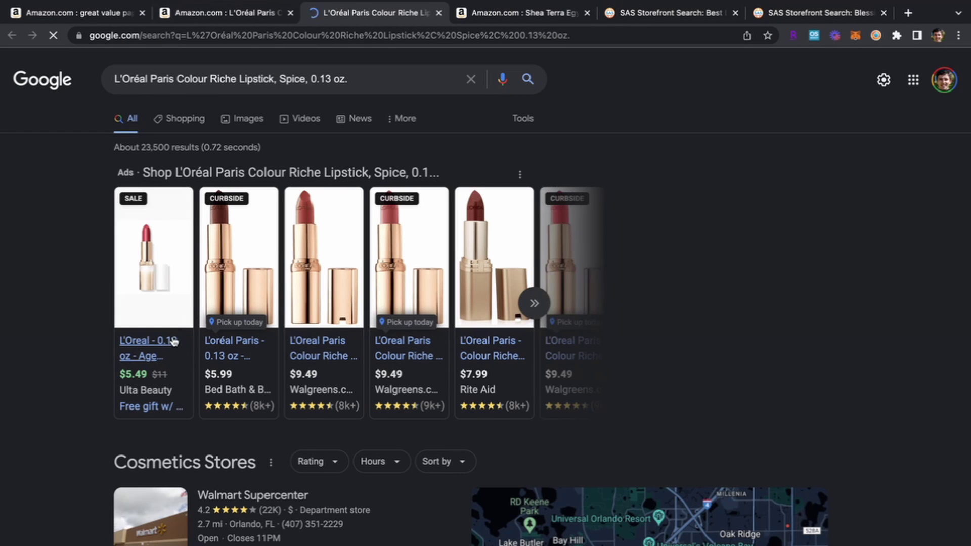
pyautogui.click(223, 13)
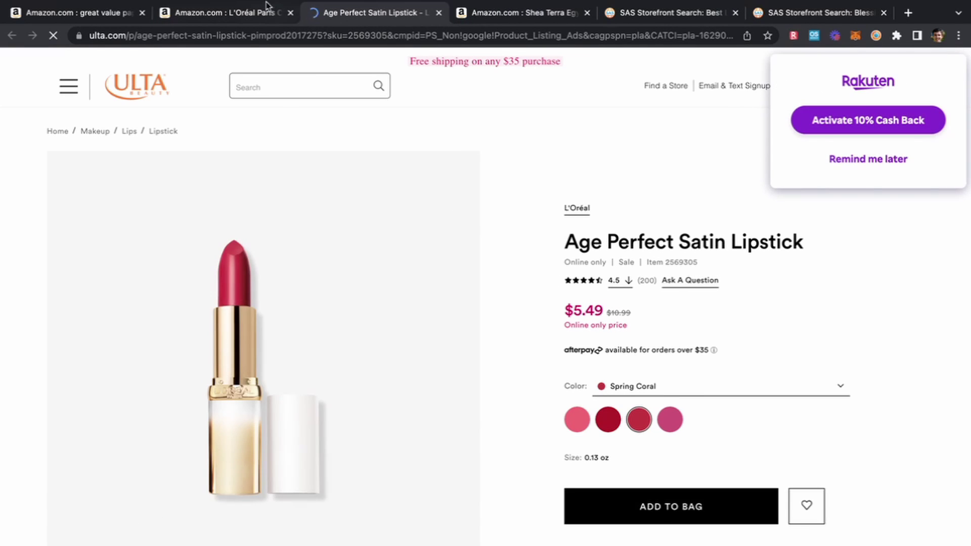
pyautogui.click(243, 23)
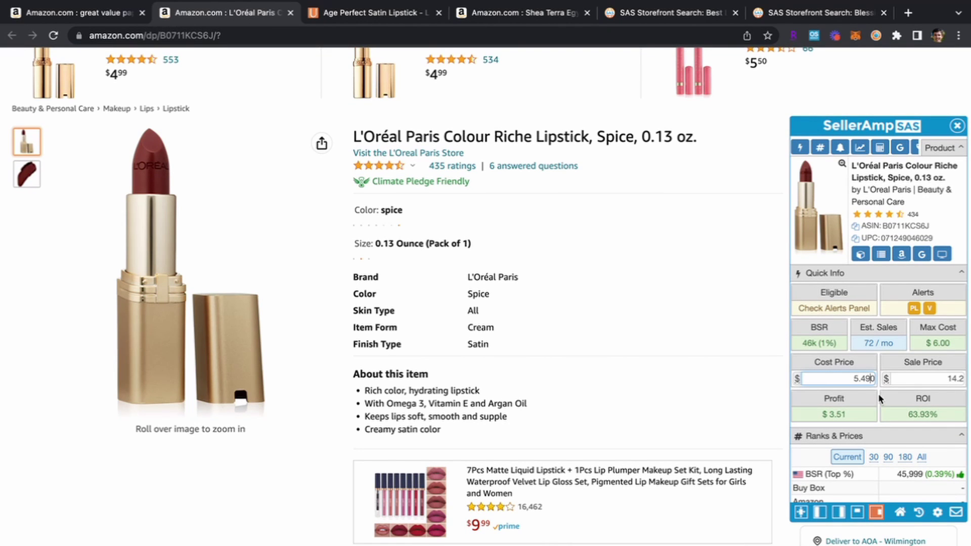
pyautogui.scroll(2, 668, 400)
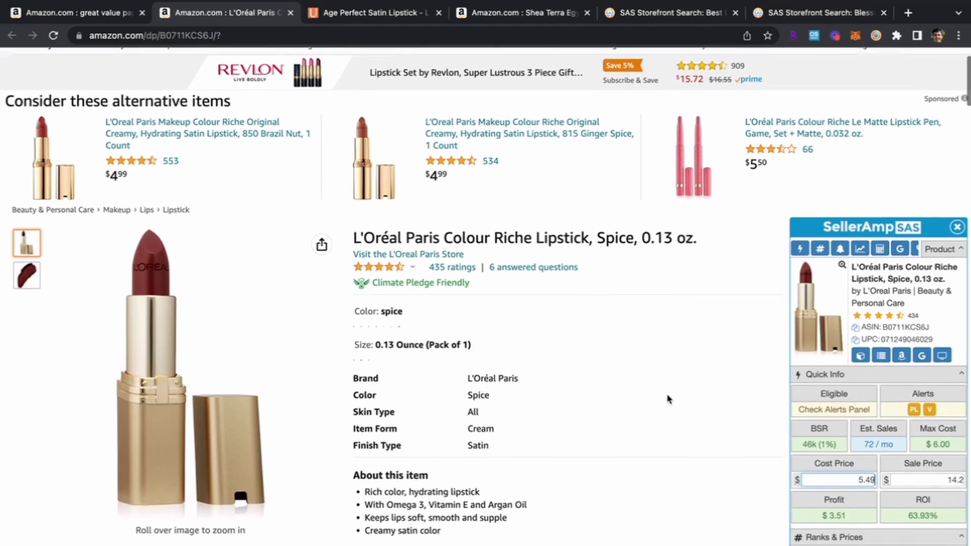
pyautogui.click(330, 15)
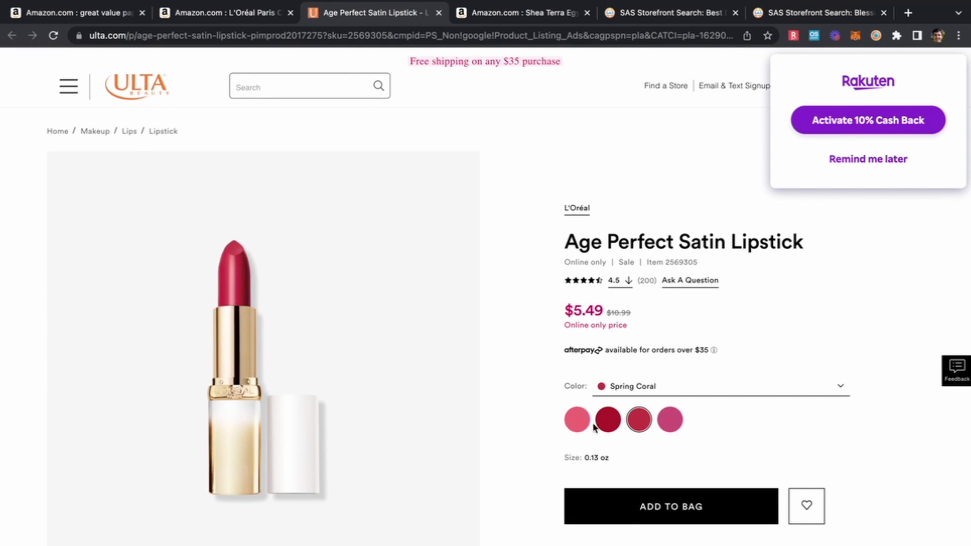
pyautogui.click(223, 12)
# Step: Set the lipstick's Keepa history to one year and close its Amazon listing
pyautogui.scroll(-8, 369, 287)
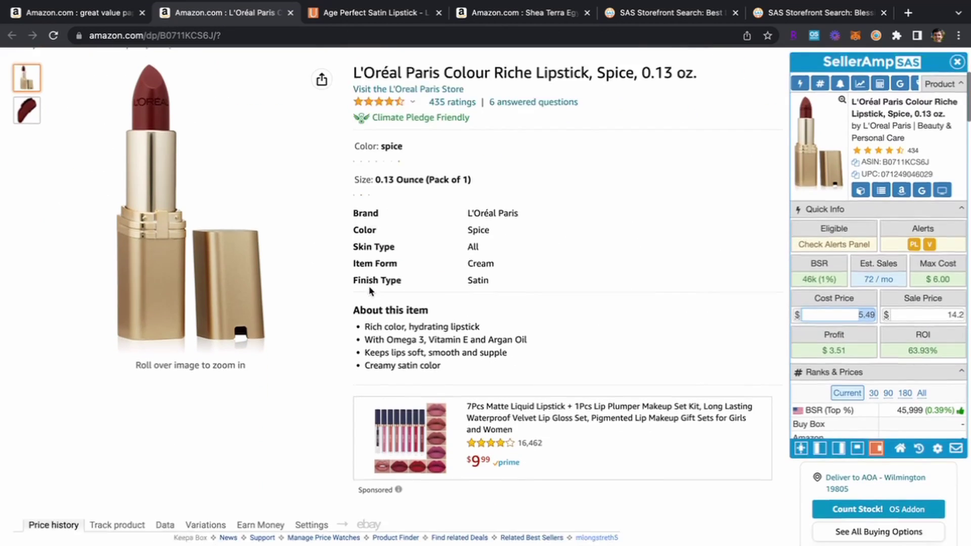
pyautogui.scroll(-3, 455, 349)
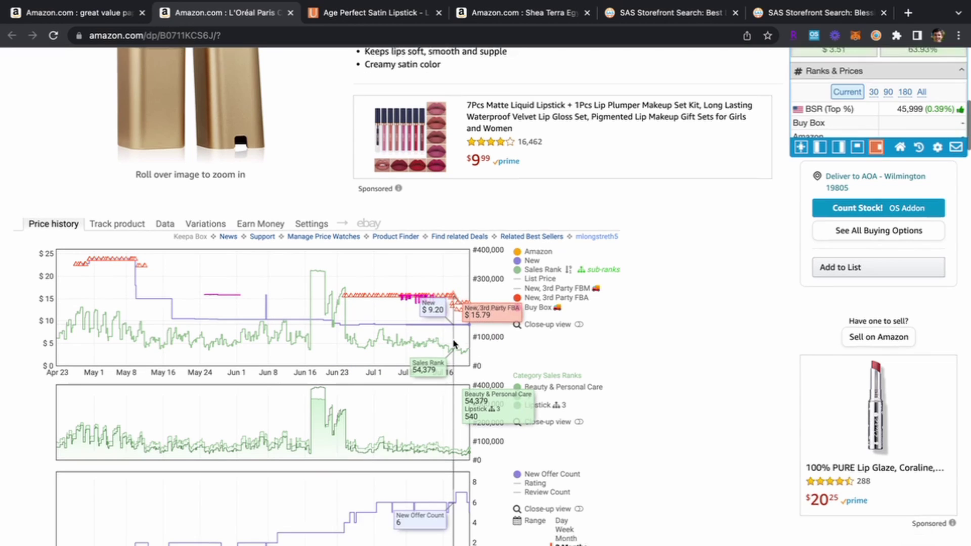
pyautogui.click(557, 506)
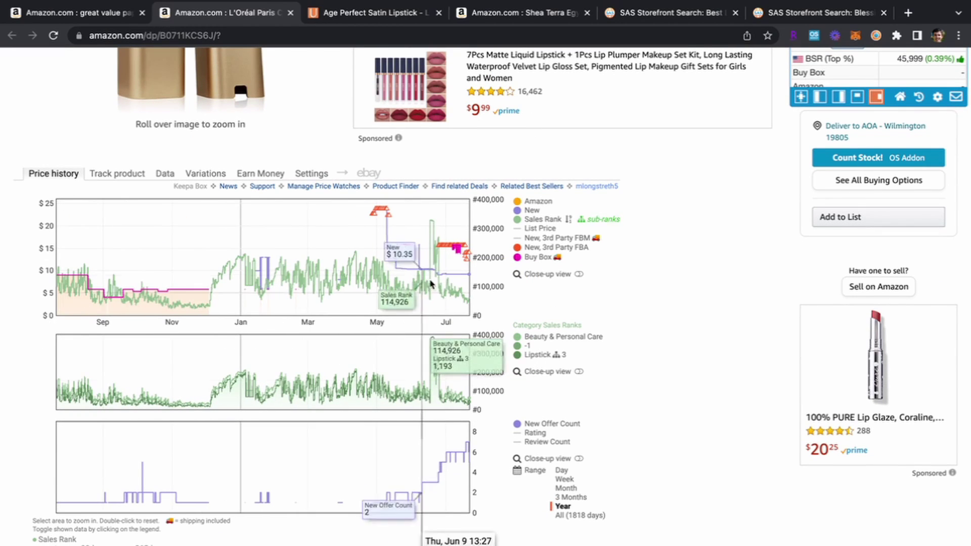
pyautogui.scroll(20, 451, 271)
pyautogui.click(290, 12)
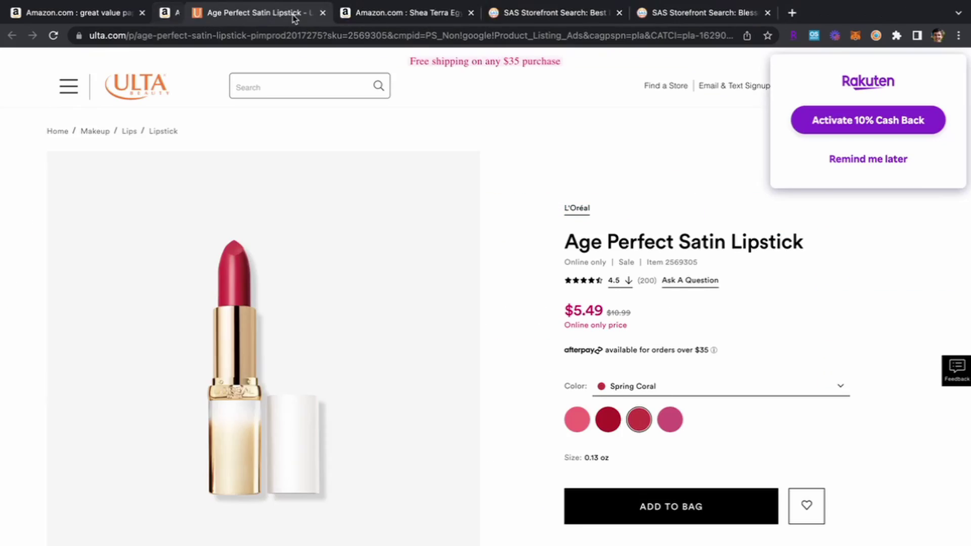
# Step: Close the Ulta page and search Google Shopping for the Shea Terra black seed oil
pyautogui.click(291, 12)
pyautogui.scroll(-3, 523, 256)
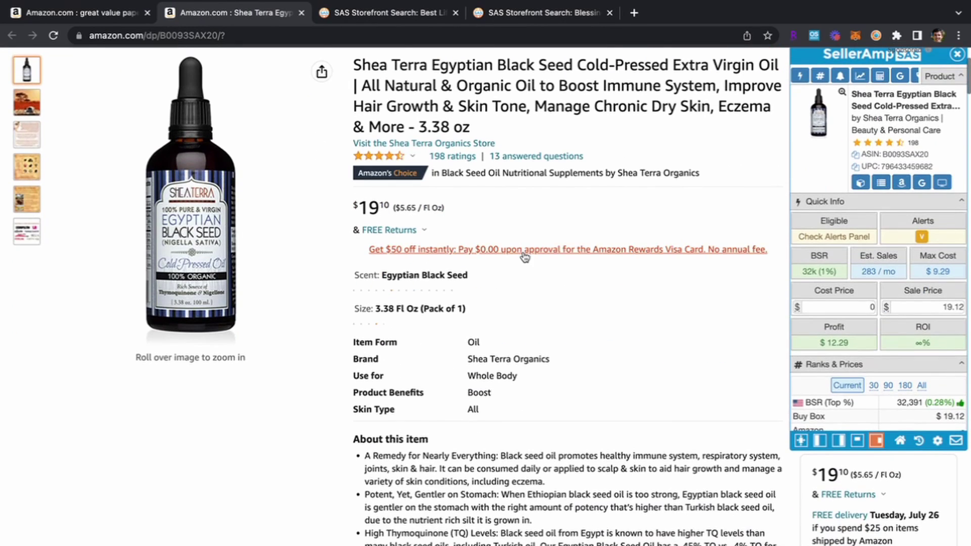
pyautogui.scroll(3, 523, 256)
pyautogui.click(921, 310)
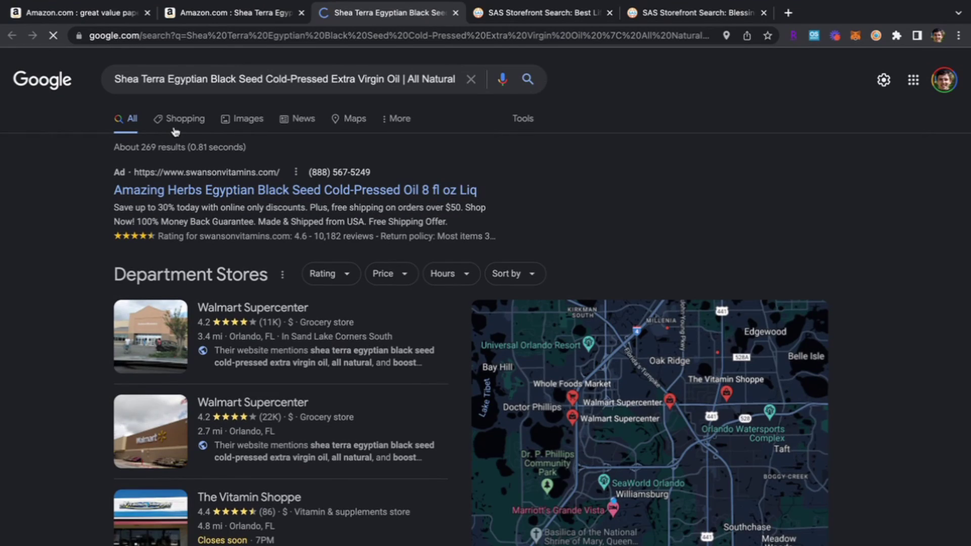
pyautogui.click(176, 120)
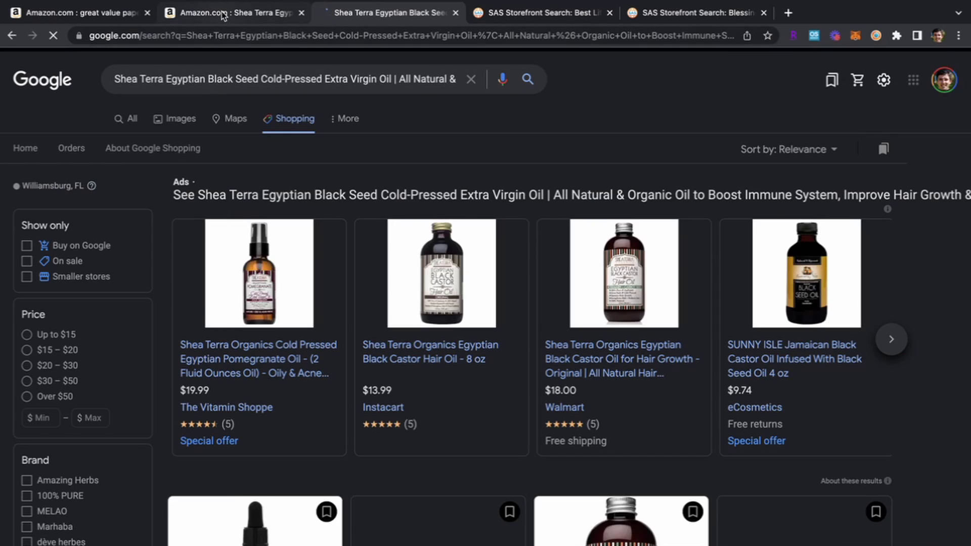
# Step: Set the Shea Terra oil's Keepa price history to one year
pyautogui.click(222, 15)
pyautogui.scroll(-15, 649, 273)
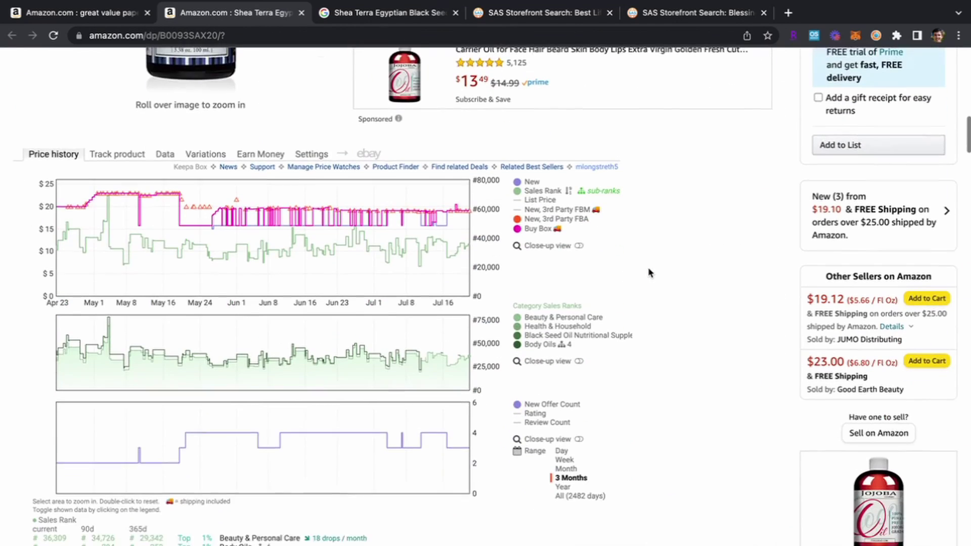
pyautogui.click(563, 457)
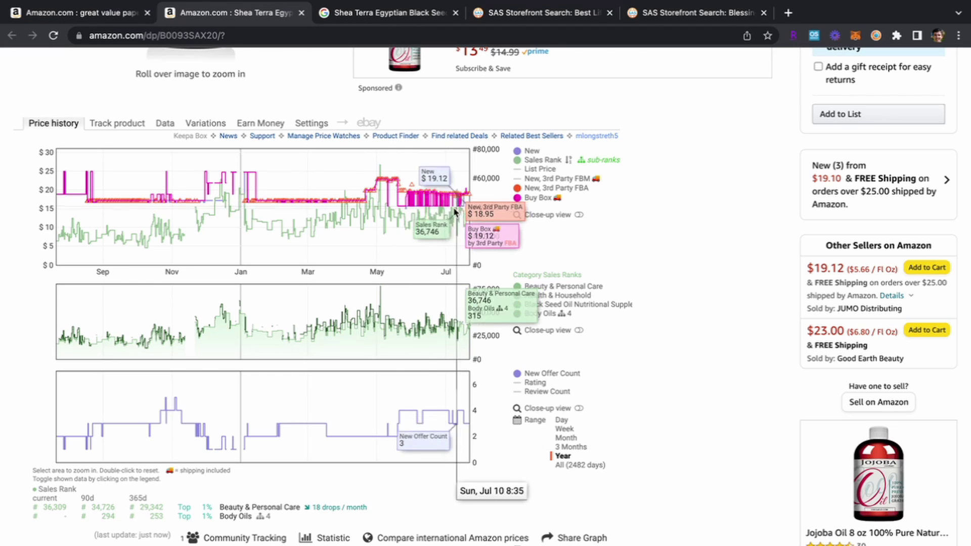
pyautogui.scroll(15, 438, 252)
pyautogui.scroll(-1, 513, 204)
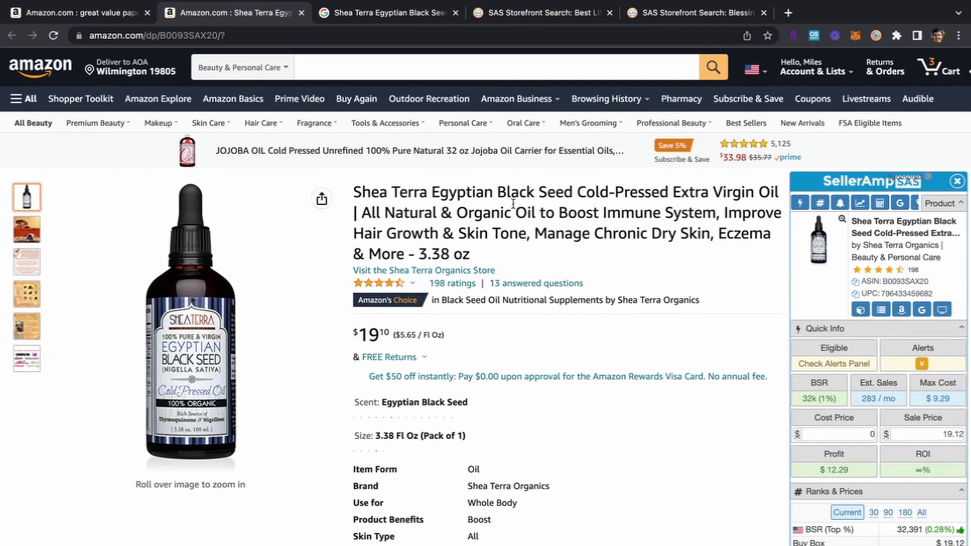
# Step: Compare the oil's Shopping prices, confirm an $18 cost loses $5.71, and close both tabs
pyautogui.click(385, 14)
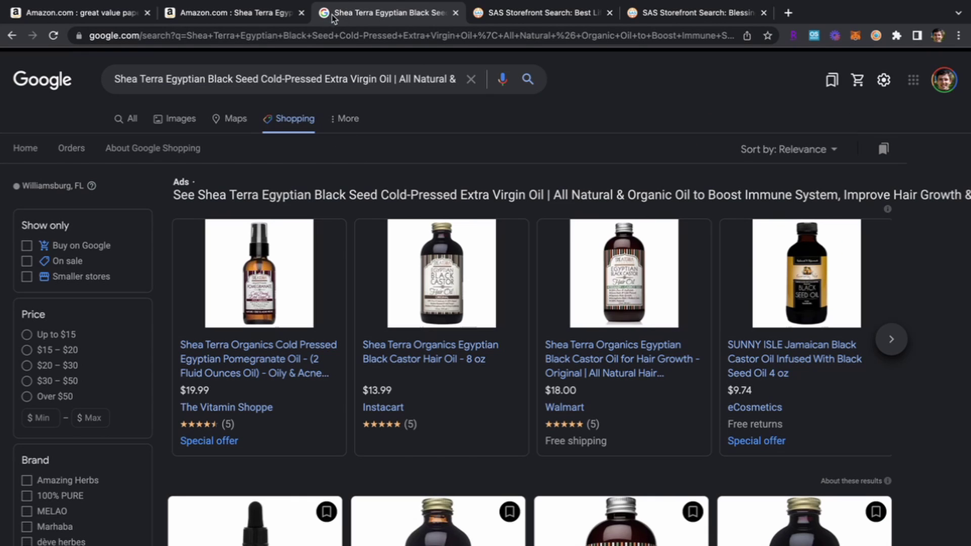
pyautogui.click(260, 15)
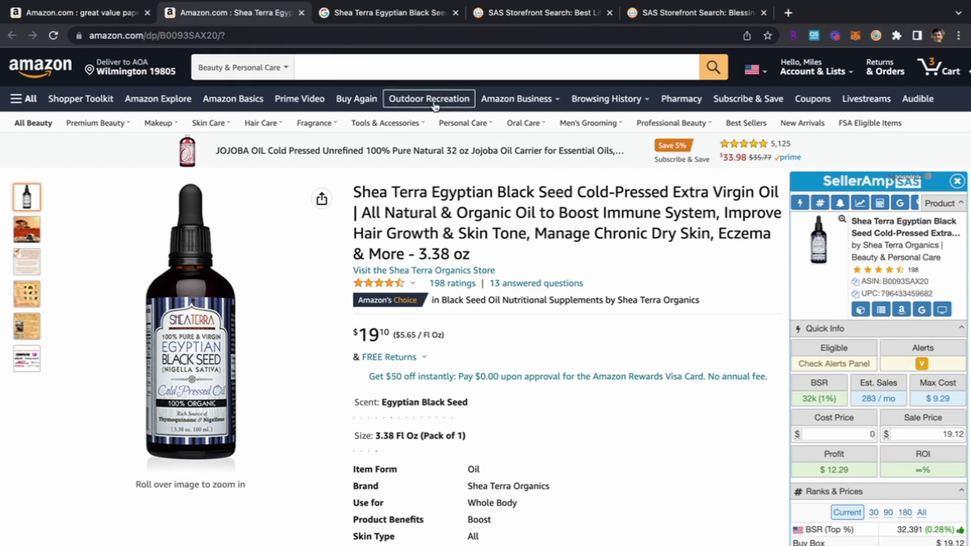
pyautogui.click(384, 14)
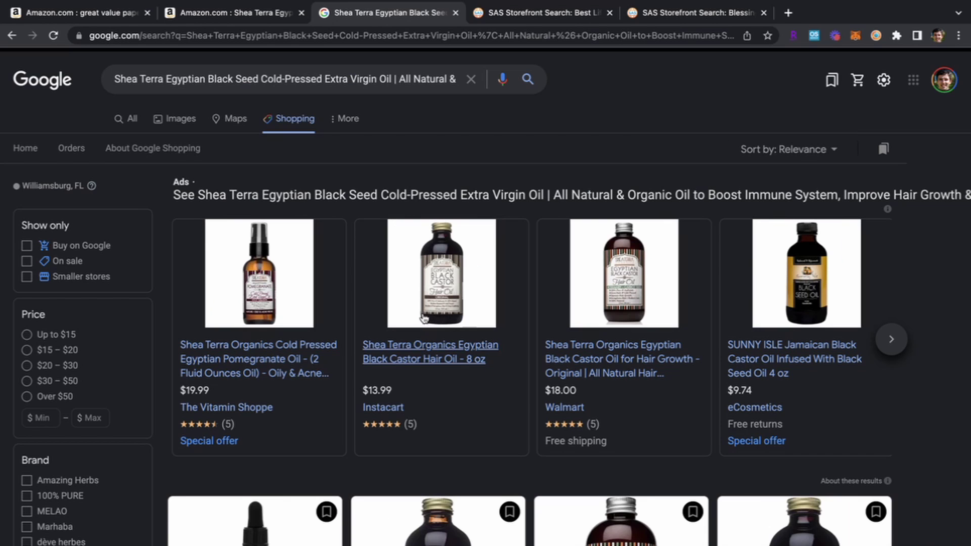
pyautogui.click(231, 19)
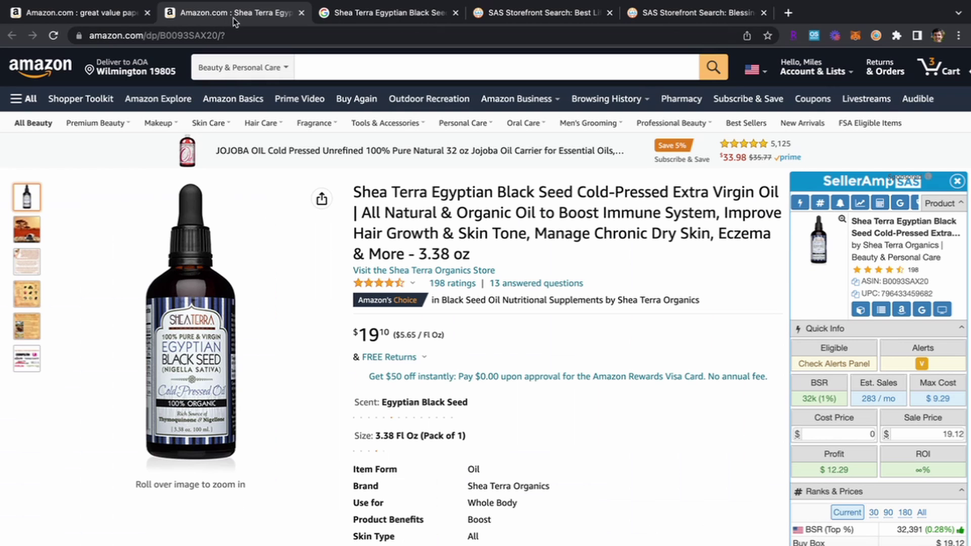
pyautogui.click(367, 18)
pyautogui.scroll(-6, 527, 238)
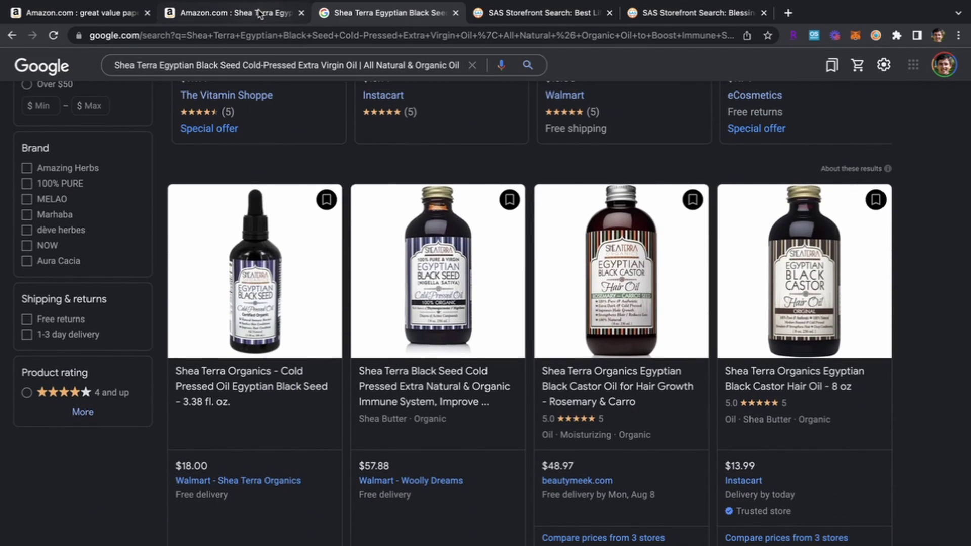
pyautogui.click(233, 13)
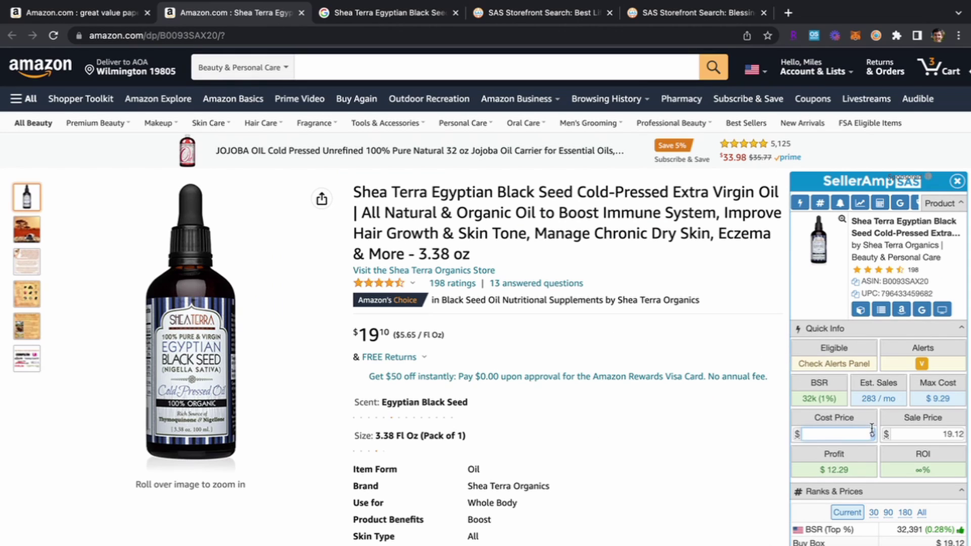
pyautogui.click(302, 13)
pyautogui.click(303, 14)
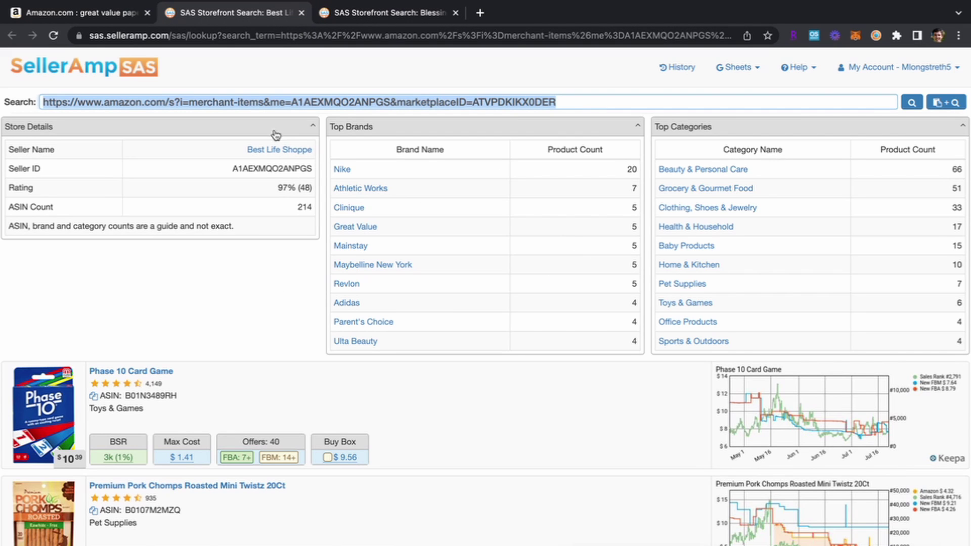
# Step: Filter Best Life Shoppe leads to Clothing, Shoes & Jewelry and open the racerback tank top's Amazon listing
pyautogui.scroll(-5, 224, 272)
pyautogui.scroll(5, 403, 260)
pyautogui.scroll(2, 899, 265)
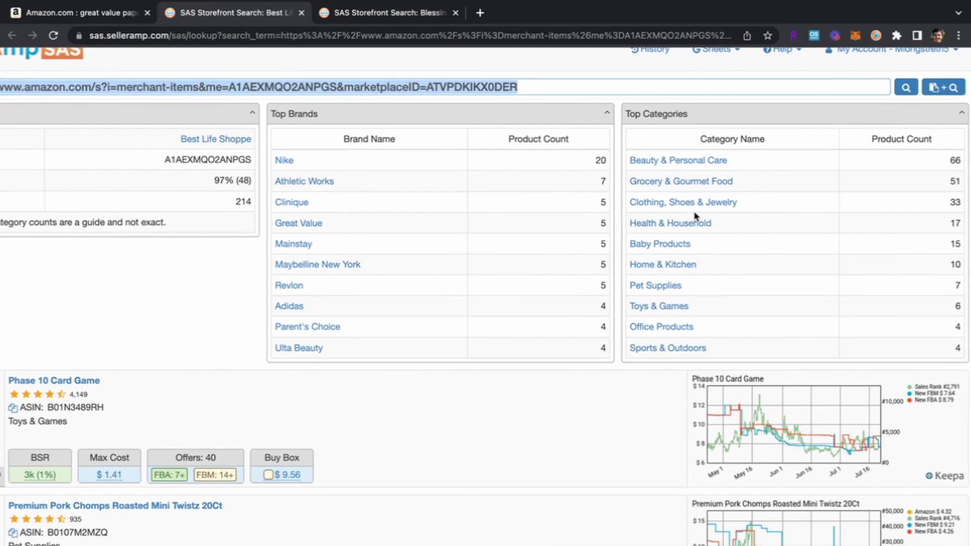
pyautogui.click(695, 205)
pyautogui.hscroll(-2, 691, 223)
pyautogui.scroll(-8, 693, 227)
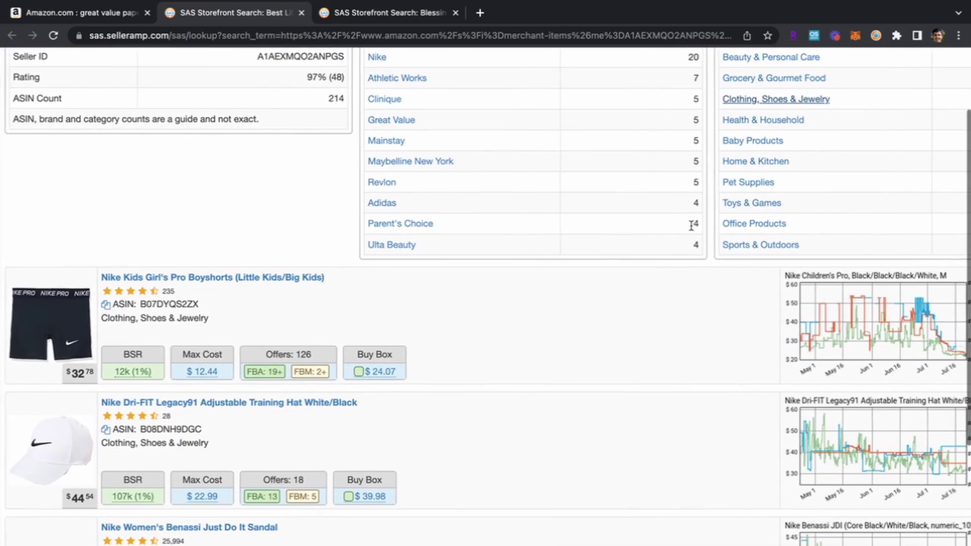
pyautogui.scroll(-2, 473, 339)
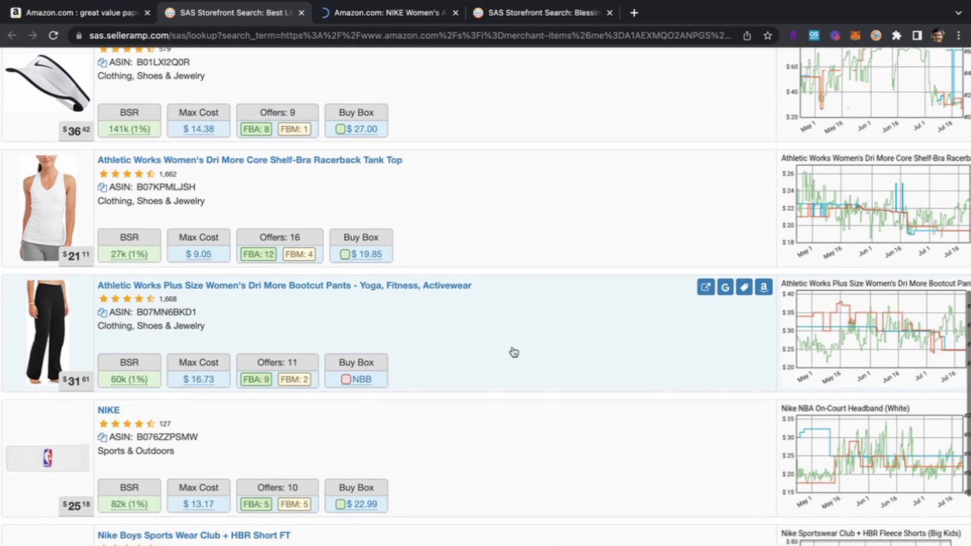
pyautogui.scroll(-1, 512, 351)
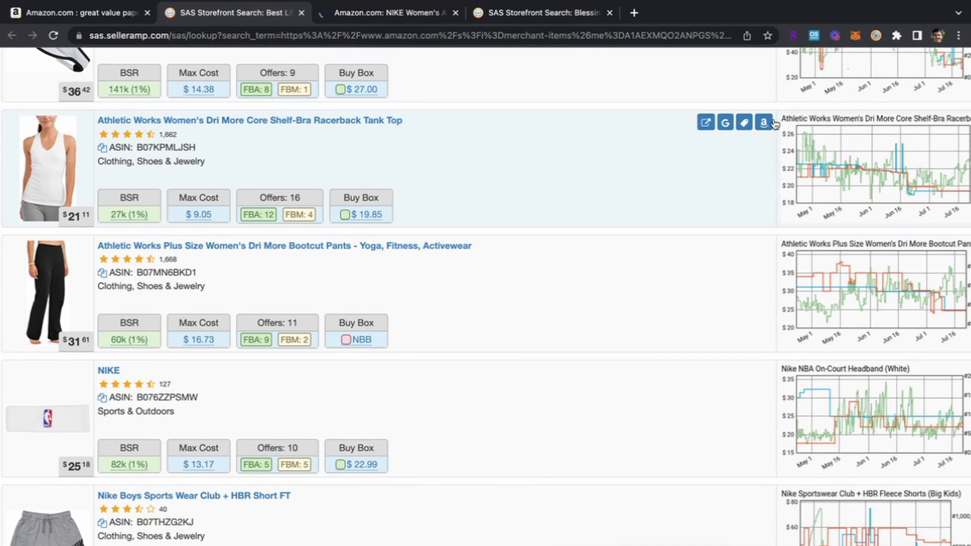
pyautogui.click(763, 122)
# Step: Close the extra tabs and review the tank top's Keepa variations sorted by rating
pyautogui.click(302, 13)
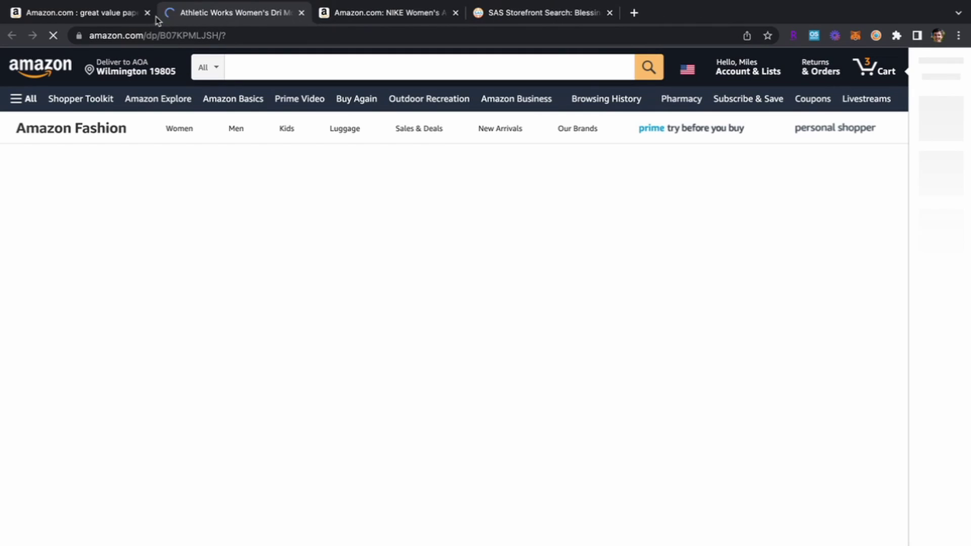
pyautogui.click(148, 13)
pyautogui.click(479, 369)
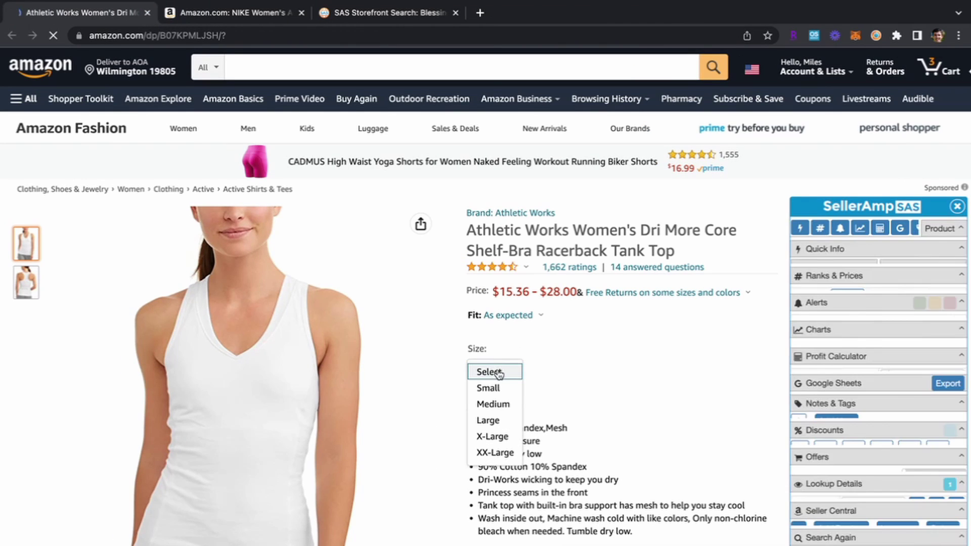
pyautogui.scroll(-10, 502, 221)
pyautogui.click(207, 106)
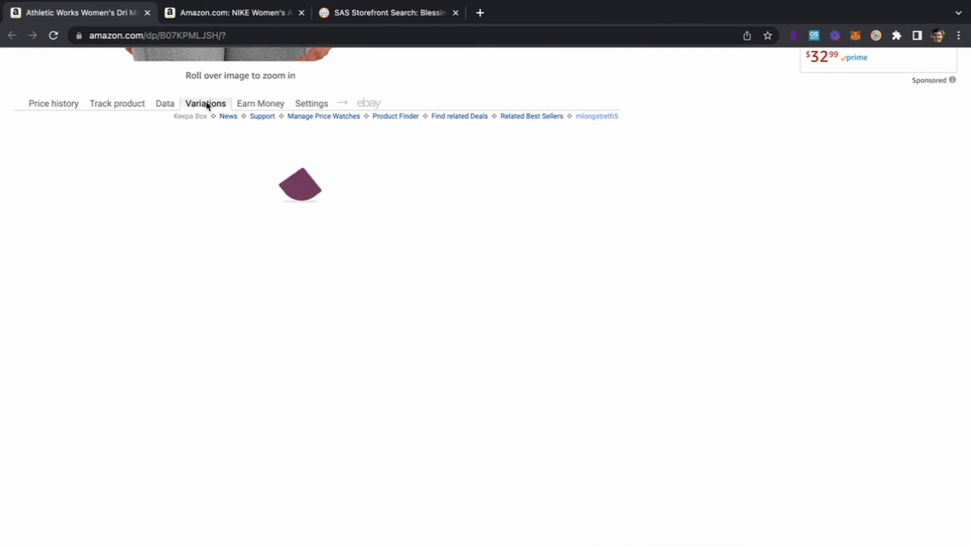
pyautogui.click(423, 165)
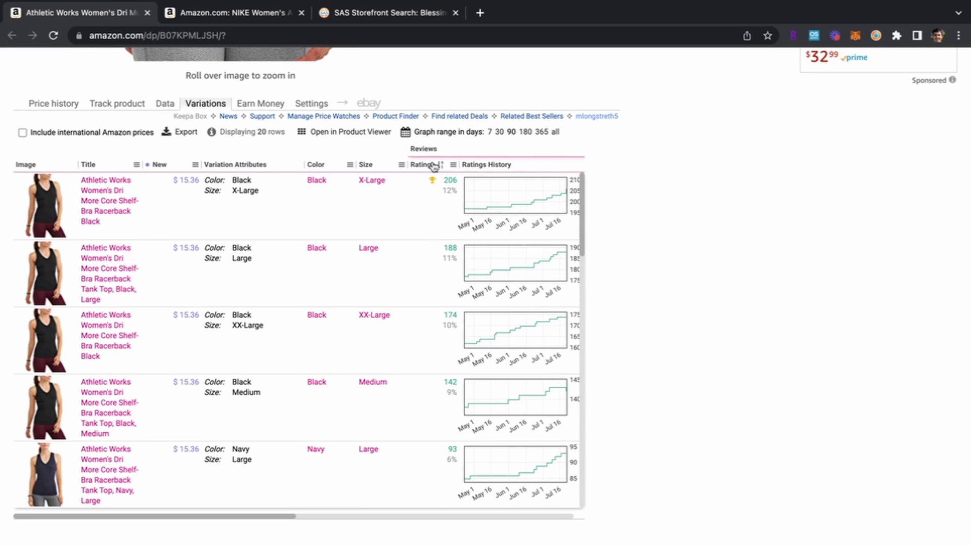
pyautogui.rightClick(434, 167)
pyautogui.click(559, 428)
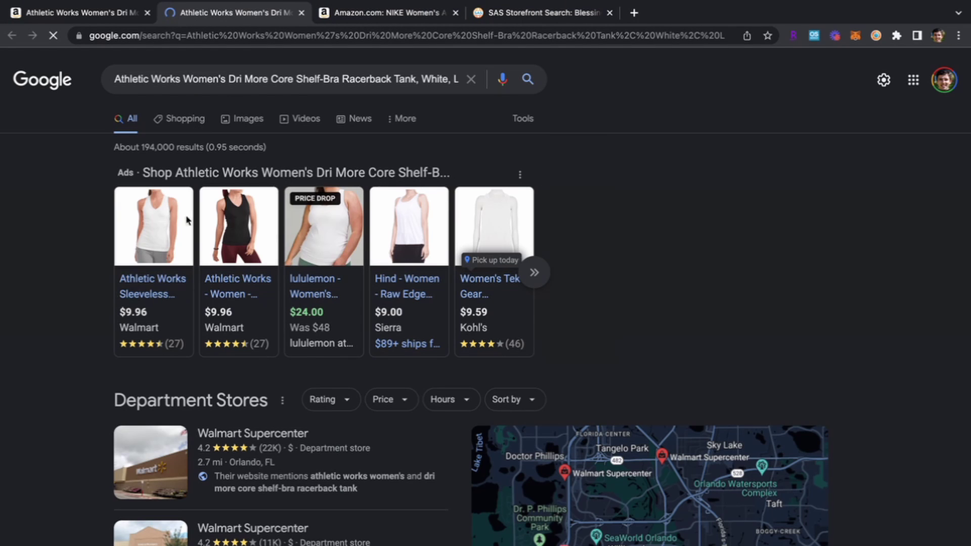
pyautogui.click(116, 20)
# Step: Enter a 9.95 cost and 25.37 sale price for the tank top ($6.68 profit, 67.14% ROI)
pyautogui.click(870, 459)
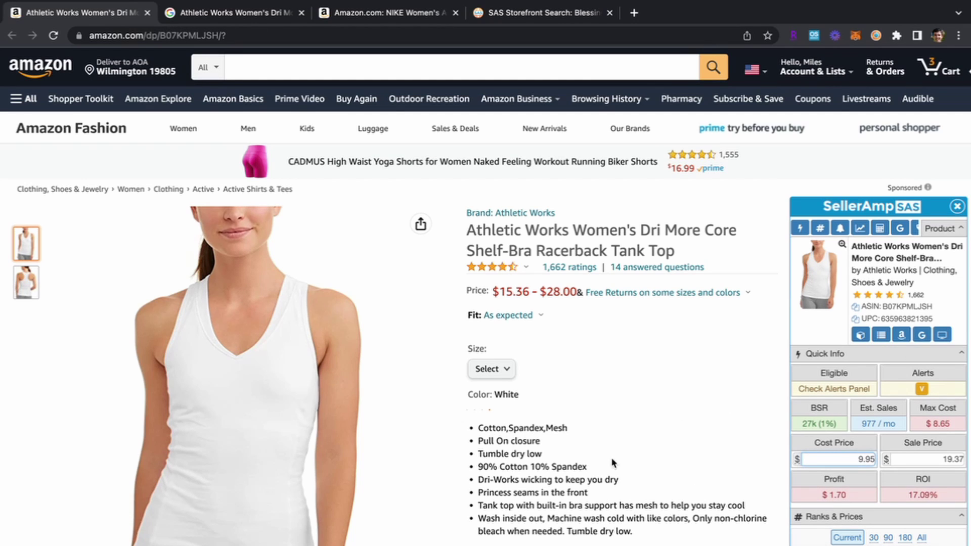
pyautogui.scroll(-15, 654, 461)
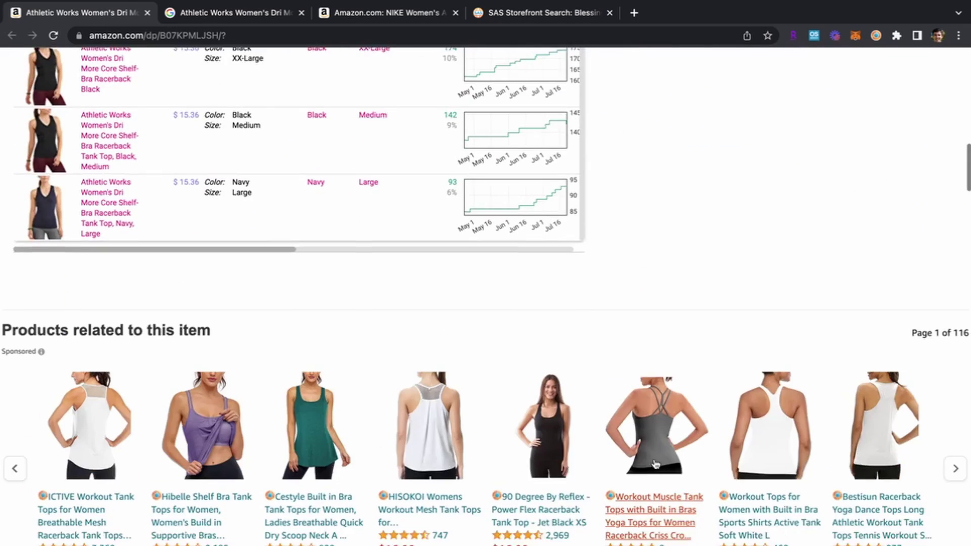
pyautogui.scroll(15, 654, 461)
pyautogui.moveTo(943, 452); pyautogui.dragTo(953, 452)
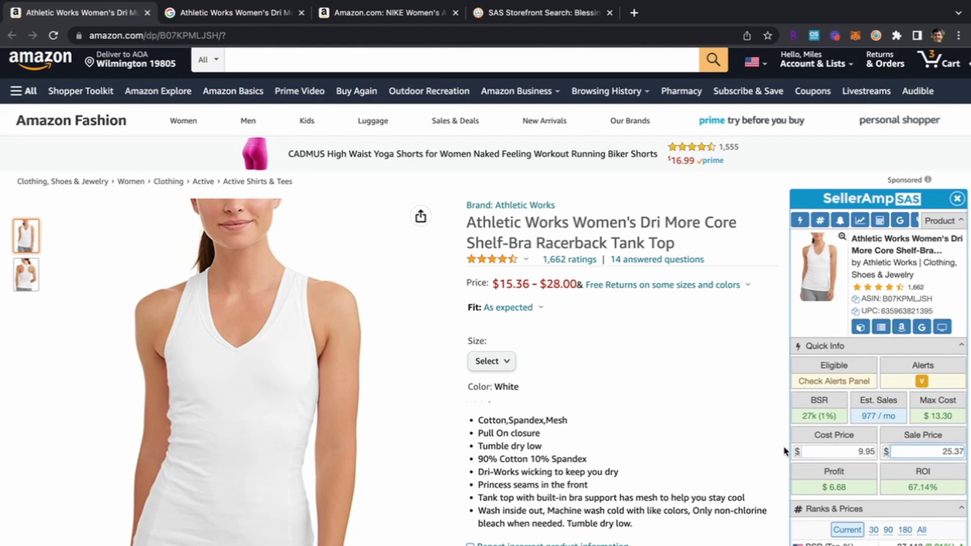
pyautogui.scroll(1, 785, 451)
pyautogui.click(358, 15)
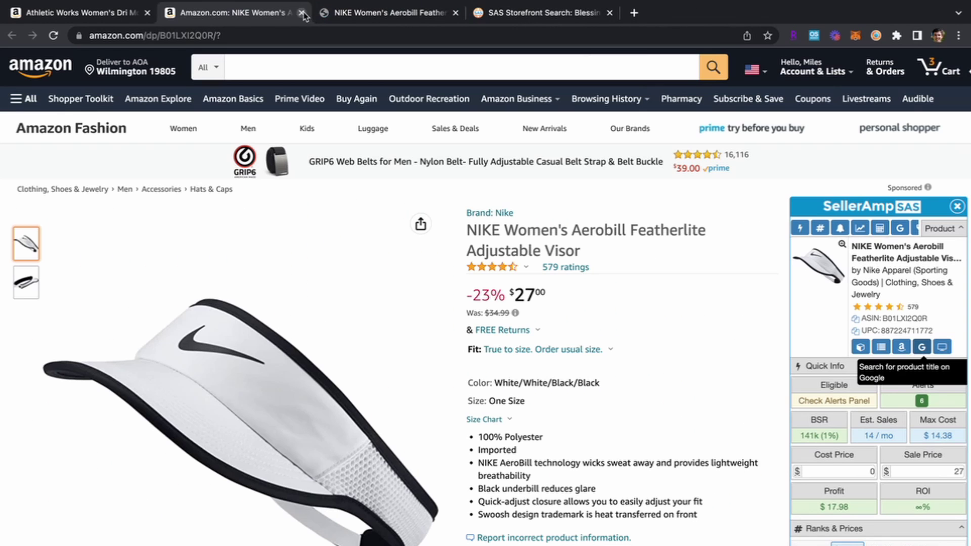
# Step: Check Google Shopping results for the Nike Aerobill visor, with Dick's at $26
pyautogui.click(331, 12)
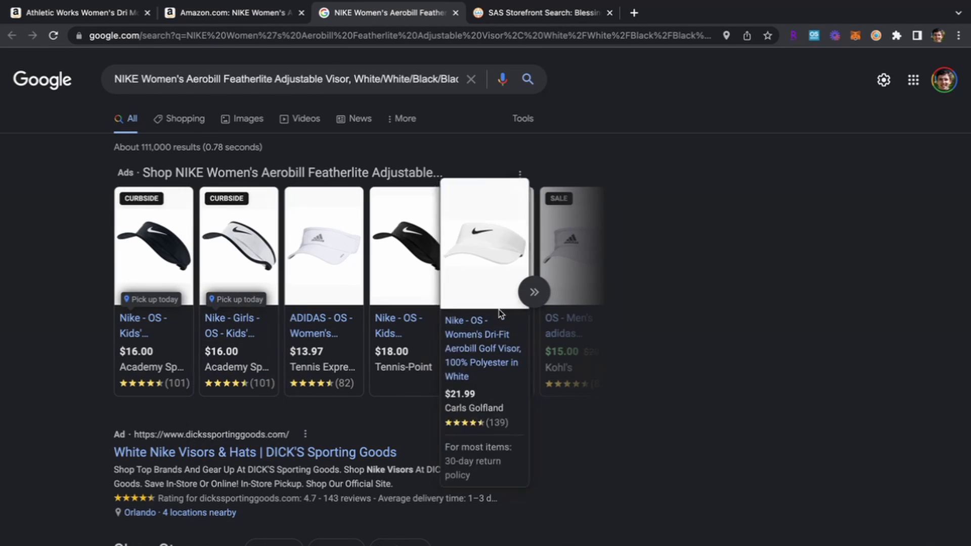
pyautogui.click(193, 127)
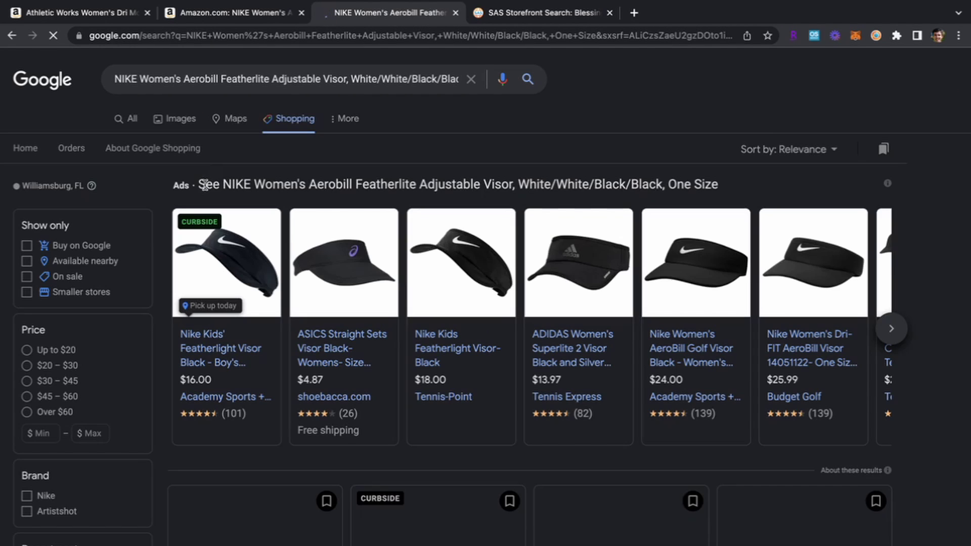
pyautogui.scroll(-5, 354, 303)
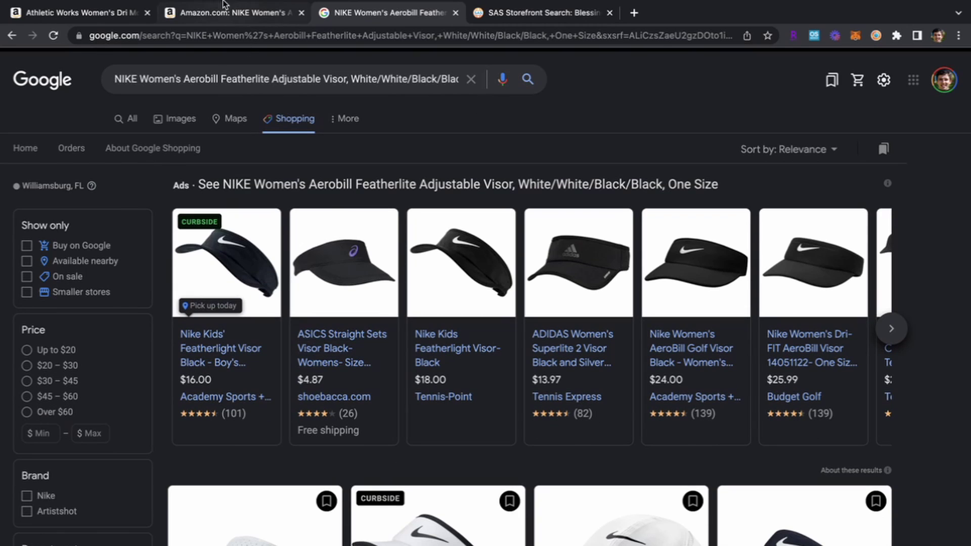
# Step: Set the visor's Keepa price history to a one-year range
pyautogui.click(224, 12)
pyautogui.scroll(-9, 456, 320)
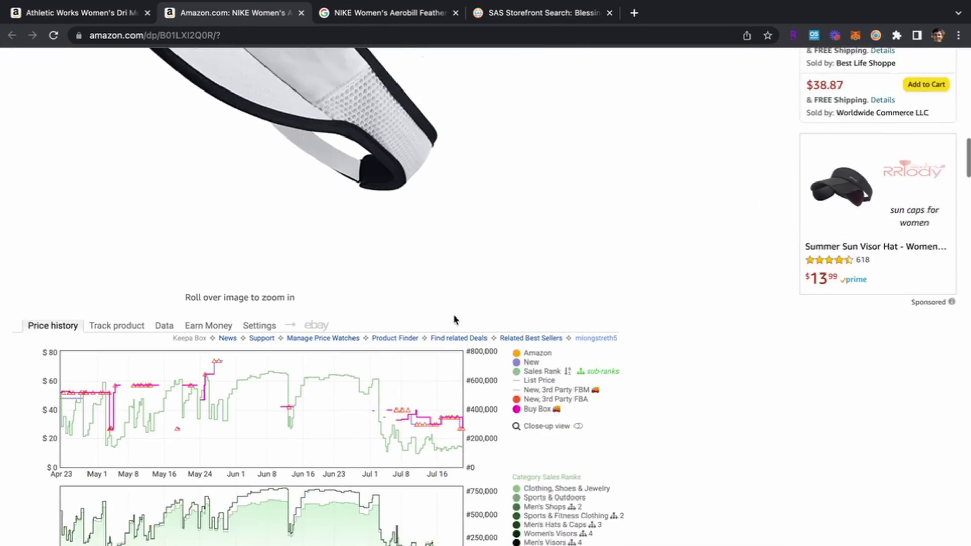
pyautogui.scroll(-3, 454, 320)
pyautogui.click(558, 486)
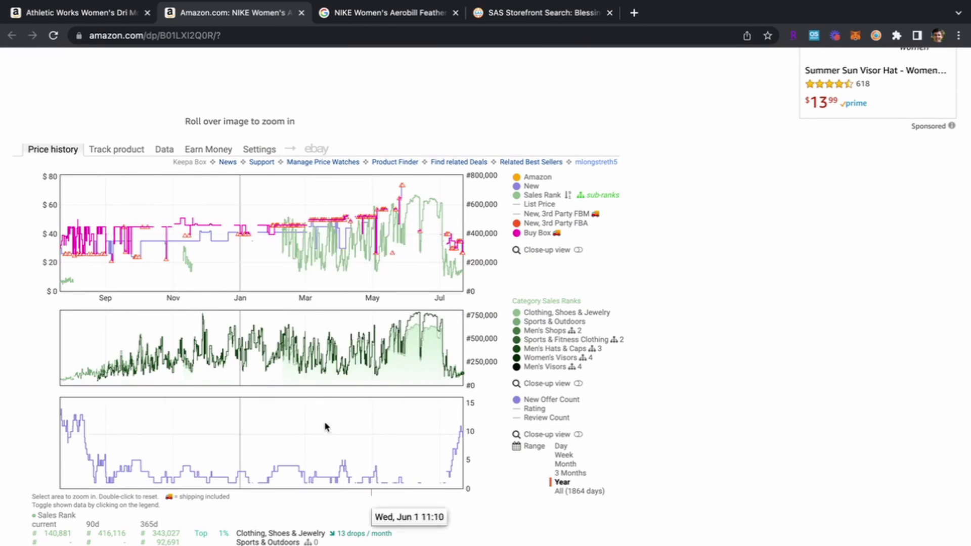
pyautogui.scroll(10, 325, 293)
pyautogui.scroll(3, 326, 293)
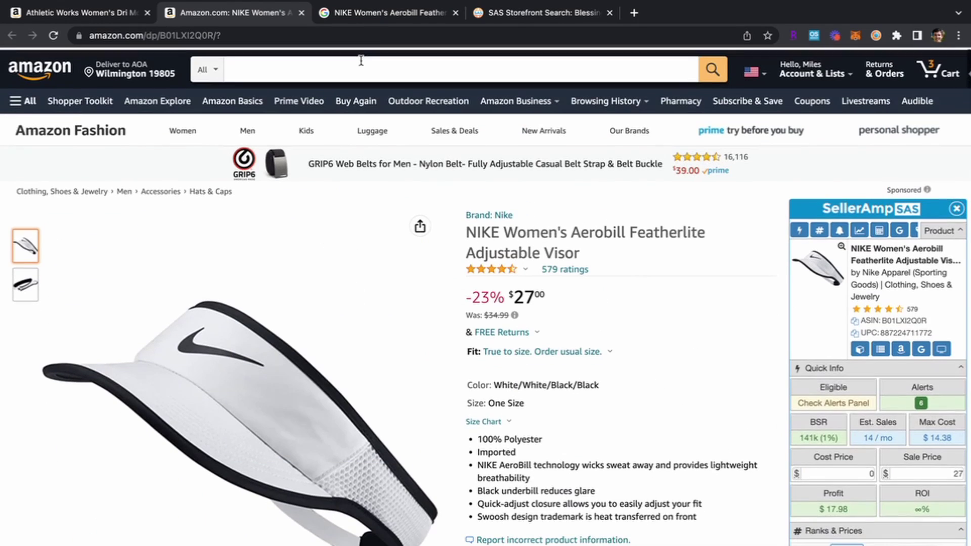
# Step: Recompare the visor's Shopping prices against SellerAmp's $14.38 max cost
pyautogui.click(356, 27)
pyautogui.scroll(-8, 459, 264)
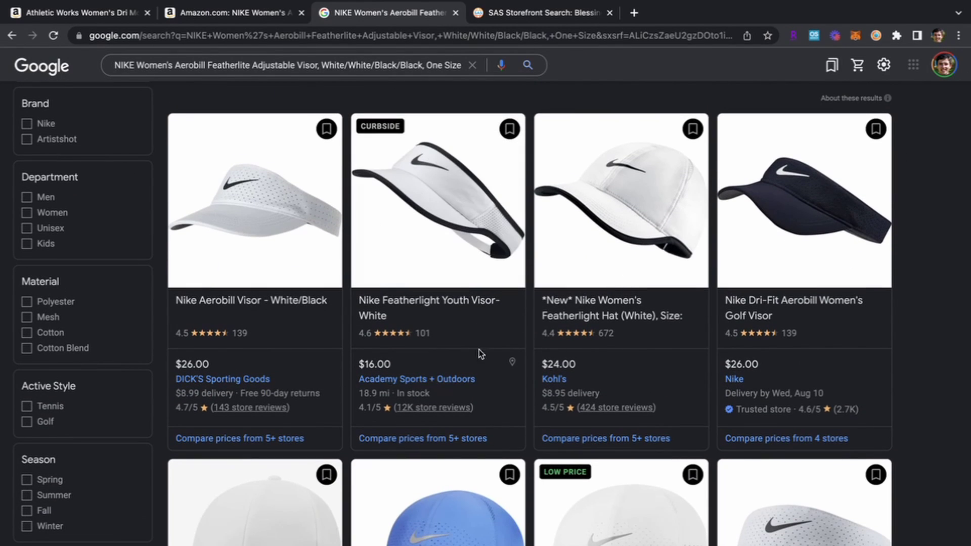
pyautogui.scroll(8, 470, 372)
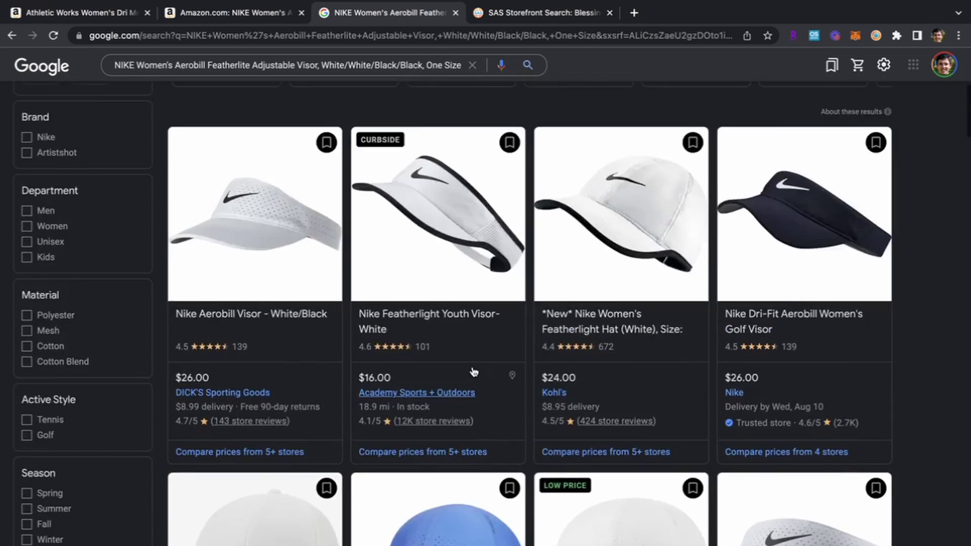
pyautogui.click(241, 15)
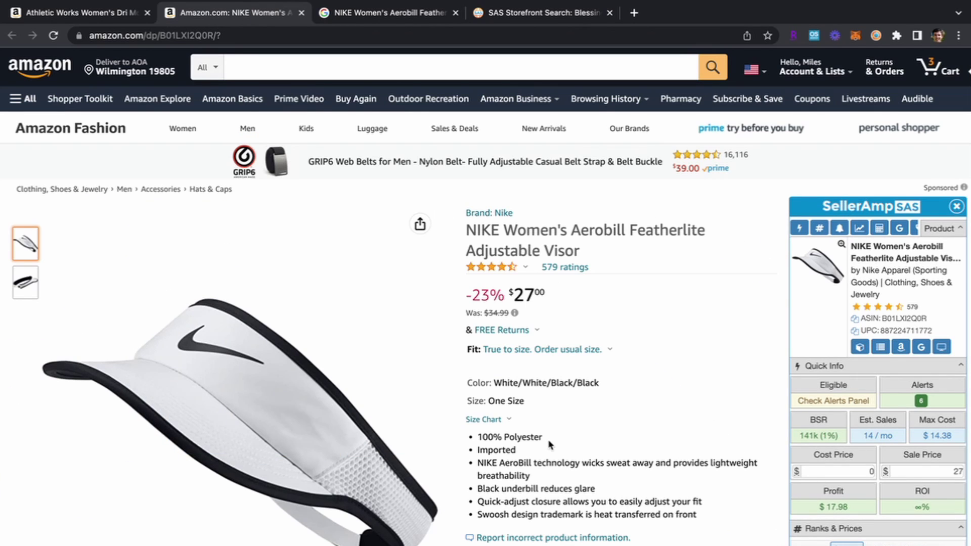
pyautogui.moveTo(214, 523)
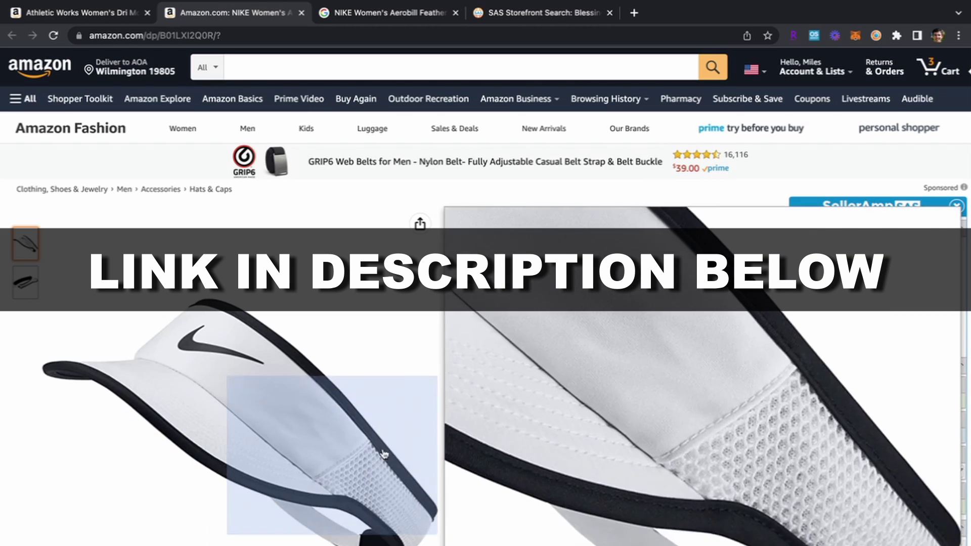